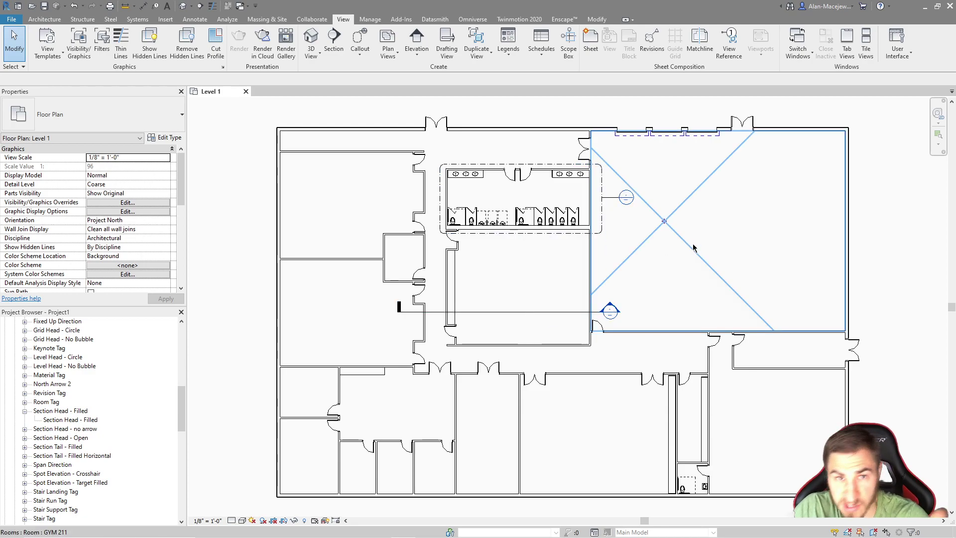
# Step: Select the restroom callout on the Level 1 plan and review its view properties down to the extents settings
pyautogui.scroll(8, 606, 229)
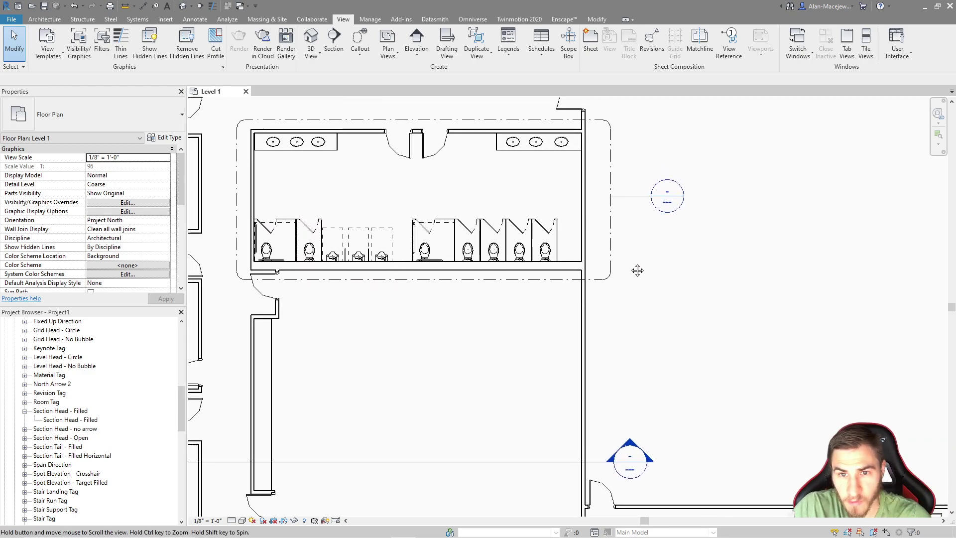
pyautogui.moveTo(661, 316); pyautogui.dragTo(723, 354, button='middle')
pyautogui.scroll(-1, 724, 356)
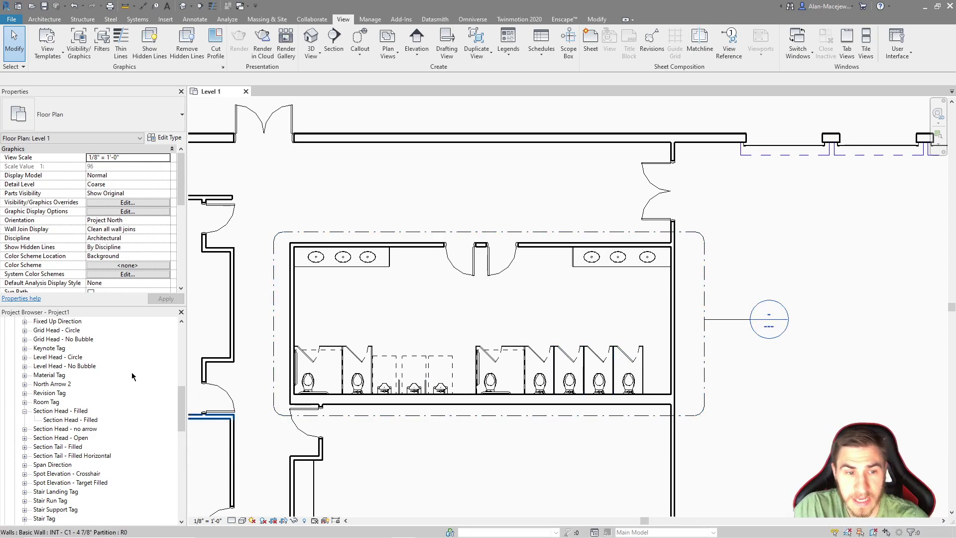
pyautogui.click(183, 330)
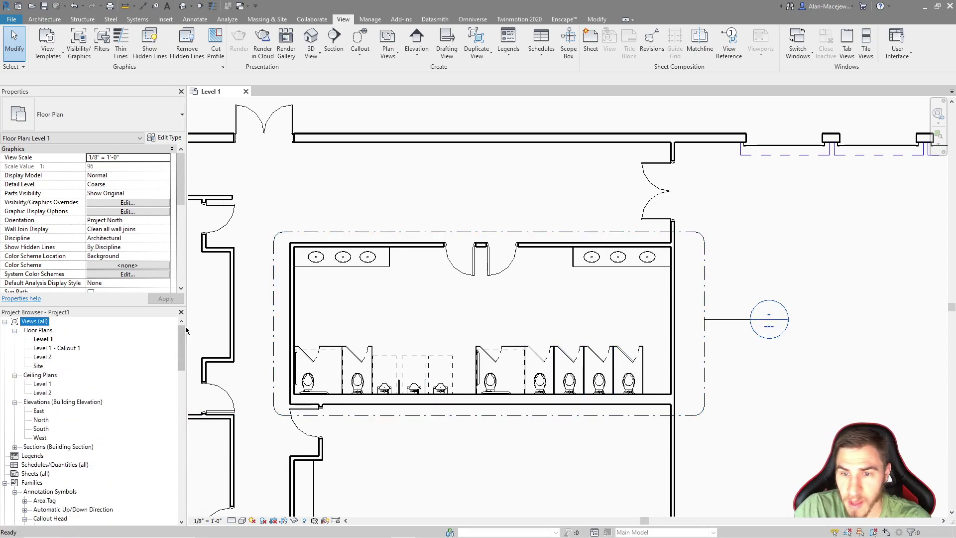
pyautogui.click(711, 305)
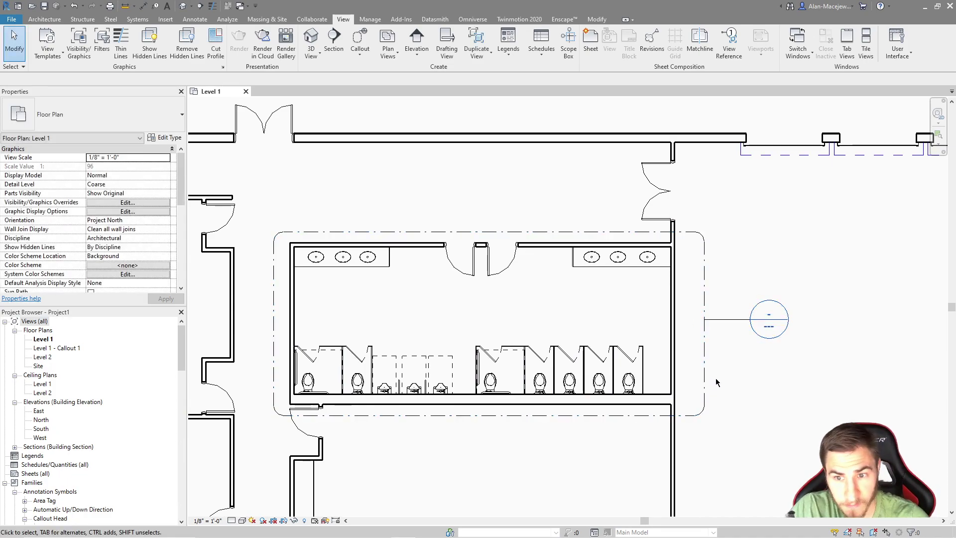
pyautogui.click(704, 349)
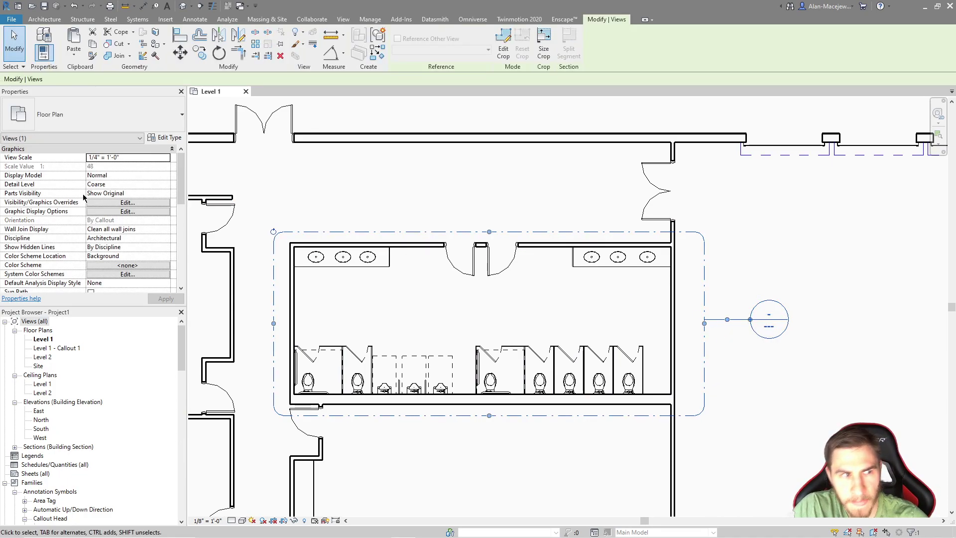
pyautogui.scroll(-5, 97, 188)
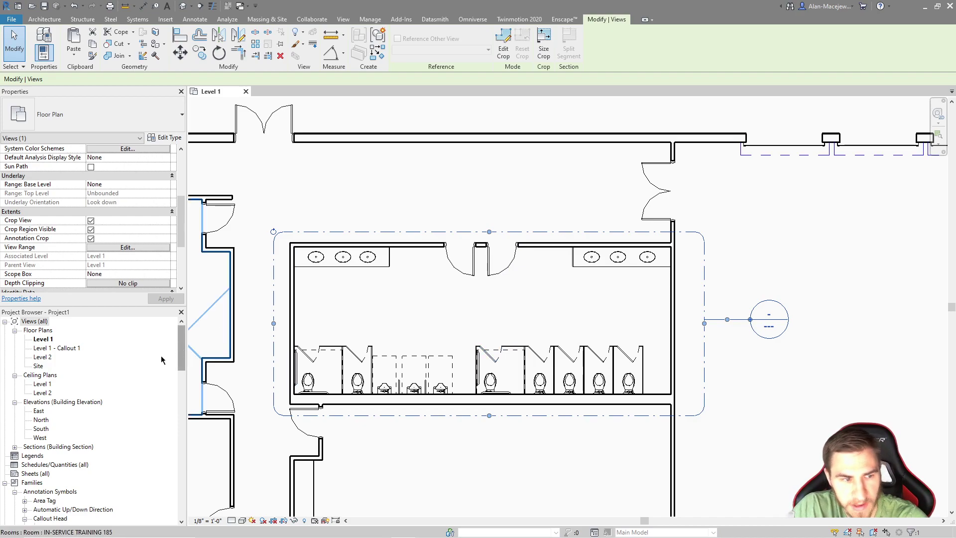
# Step: Browse the families in the project and locate the Callout Head family among the annotation symbols
pyautogui.click(15, 492)
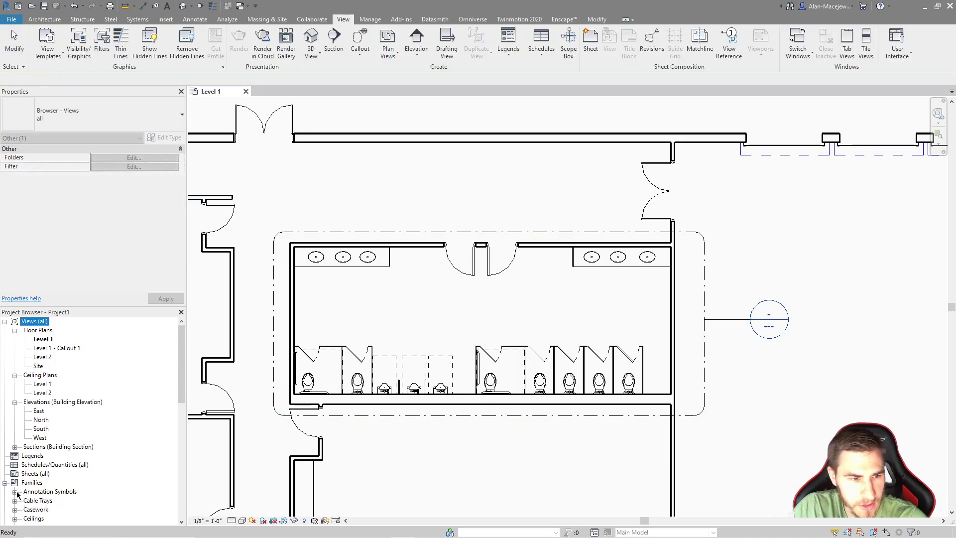
pyautogui.scroll(-1, 133, 401)
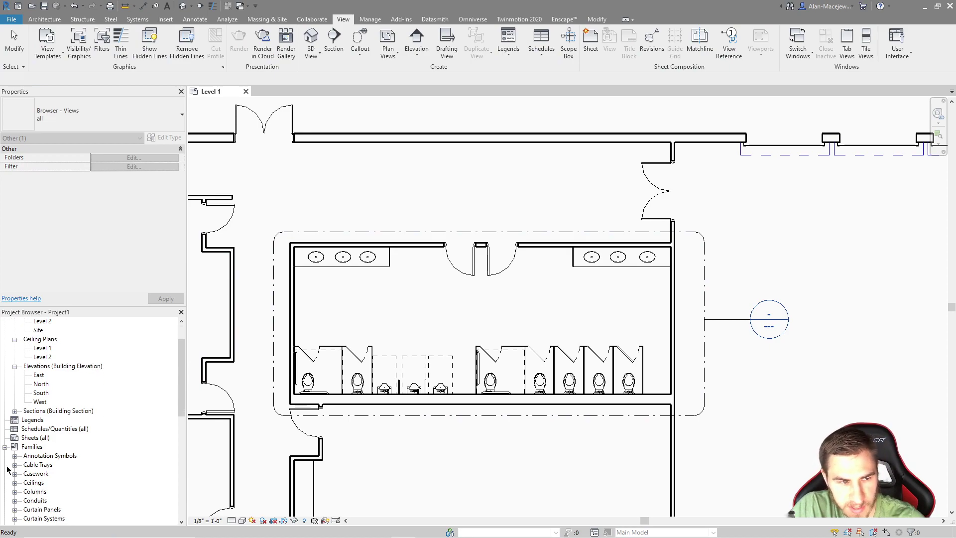
pyautogui.click(15, 464)
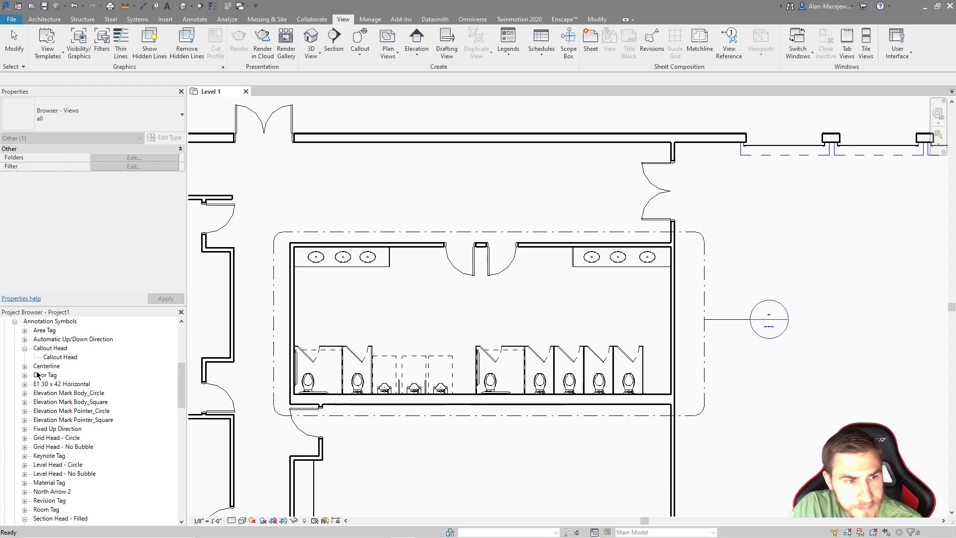
pyautogui.click(25, 349)
pyautogui.click(48, 348)
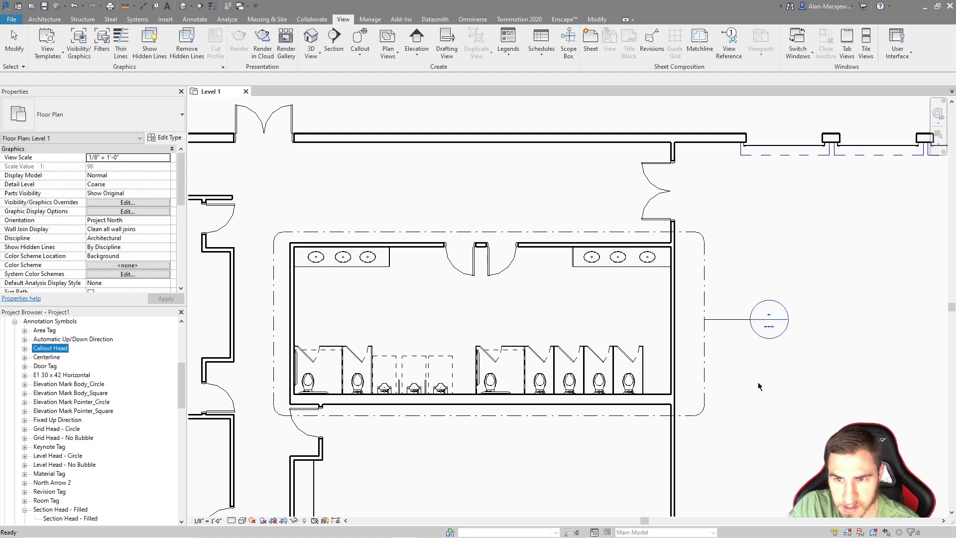
# Step: Compare the loaded section head families with the callout and section marks on the plan, and collapse Section Head - Filled
pyautogui.scroll(-2, 92, 366)
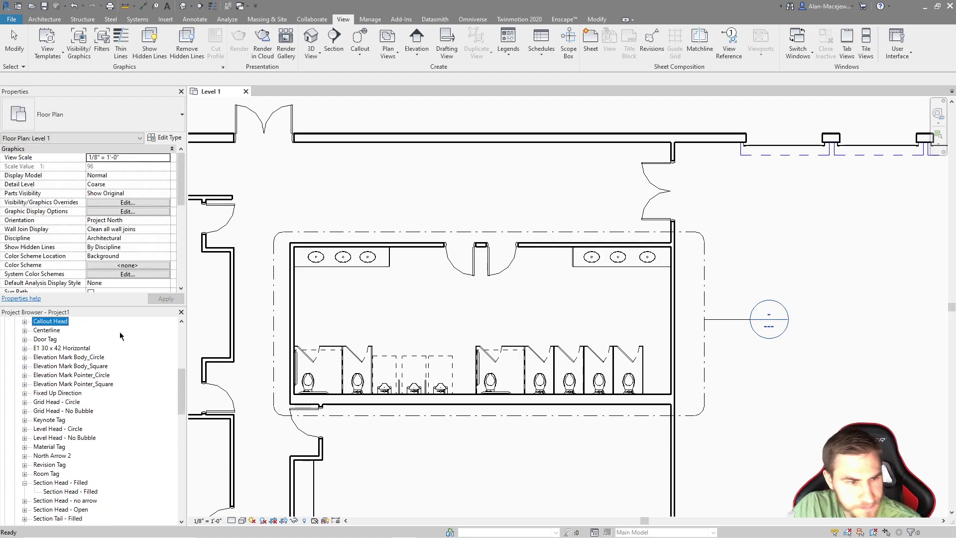
pyautogui.click(25, 465)
pyautogui.click(24, 464)
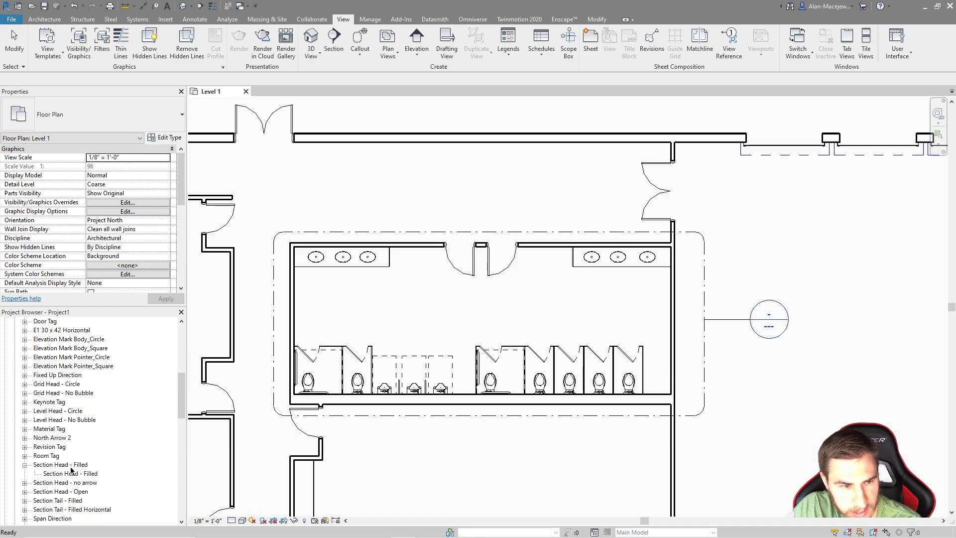
pyautogui.scroll(-2, 542, 329)
pyautogui.click(547, 414)
pyautogui.scroll(1, 647, 448)
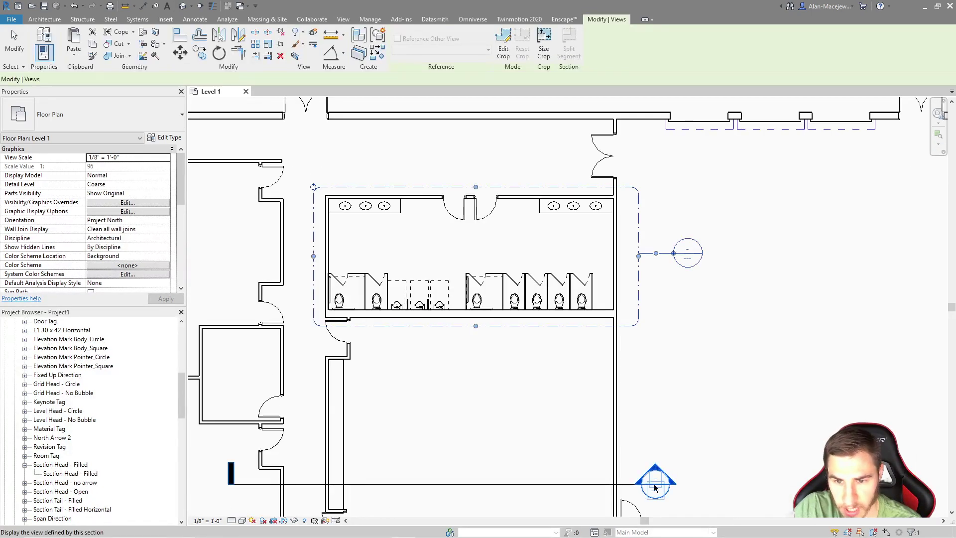
pyautogui.moveTo(702, 469); pyautogui.dragTo(728, 445, button='middle')
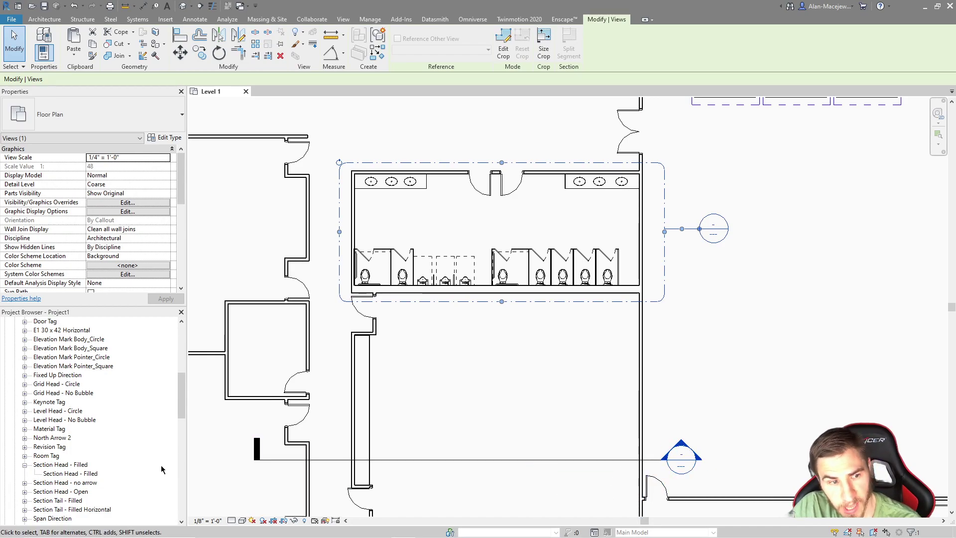
pyautogui.scroll(-1, 34, 437)
pyautogui.press('Escape')
pyautogui.click(25, 447)
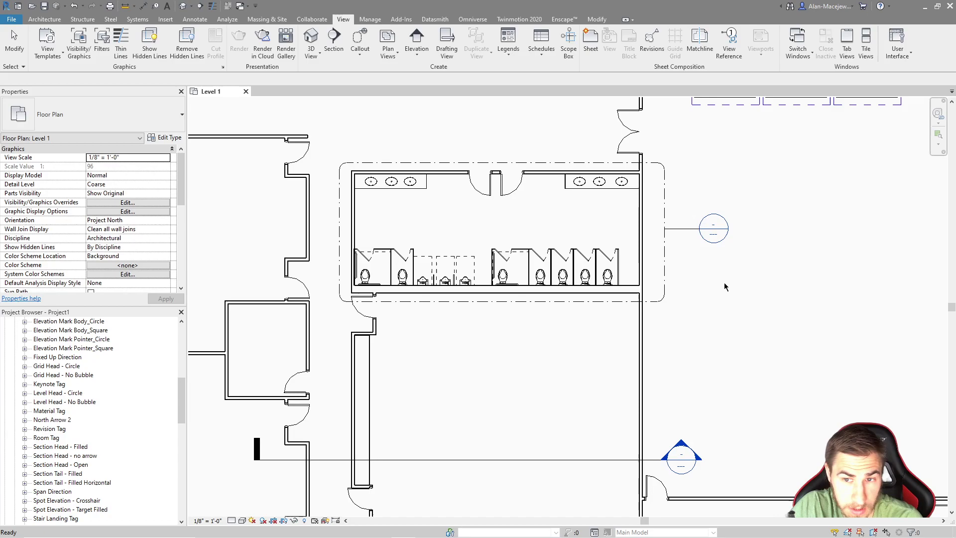
# Step: Examine the restroom callout's head on the plan and expand the Callout Head family to show its type
pyautogui.click(713, 234)
pyautogui.scroll(4, 697, 229)
pyautogui.scroll(-3, 690, 318)
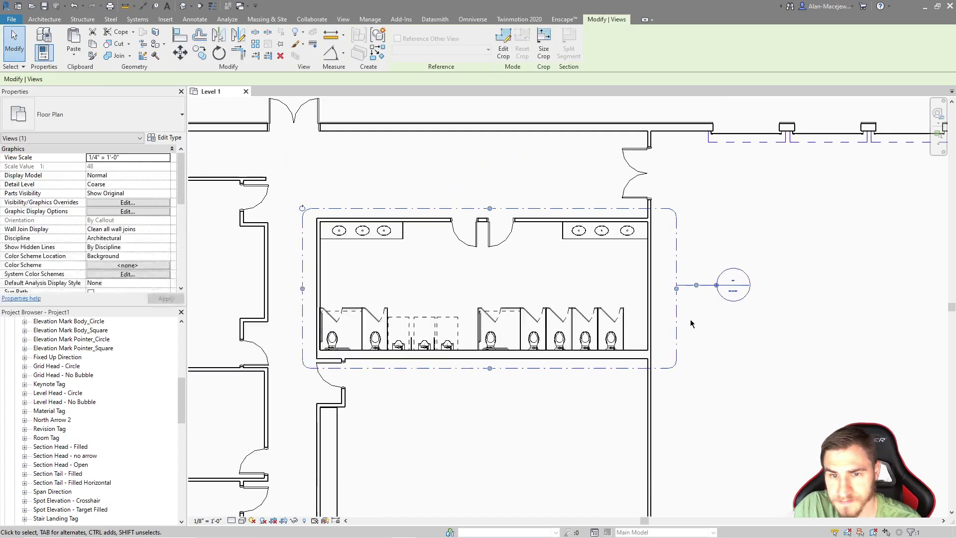
pyautogui.click(725, 336)
pyautogui.scroll(3, 665, 329)
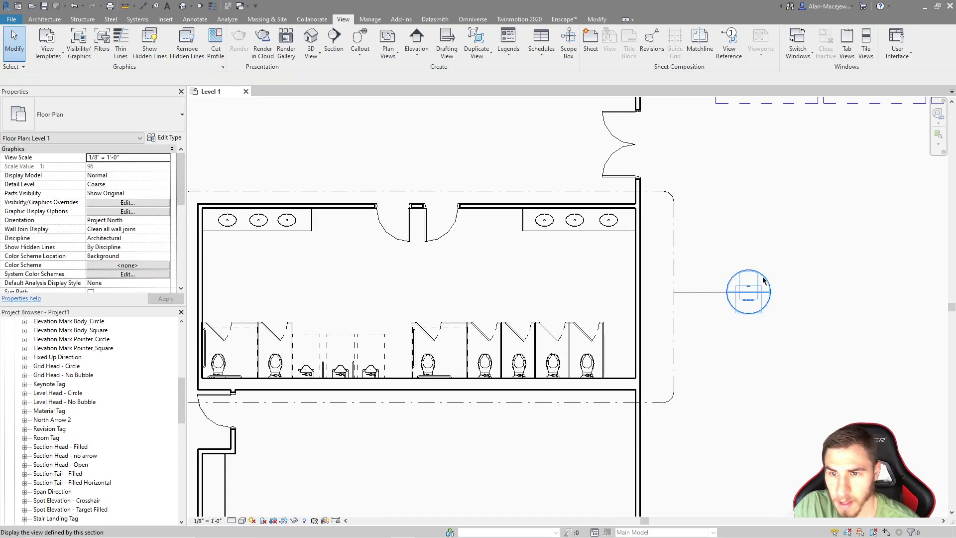
pyautogui.scroll(4, 45, 389)
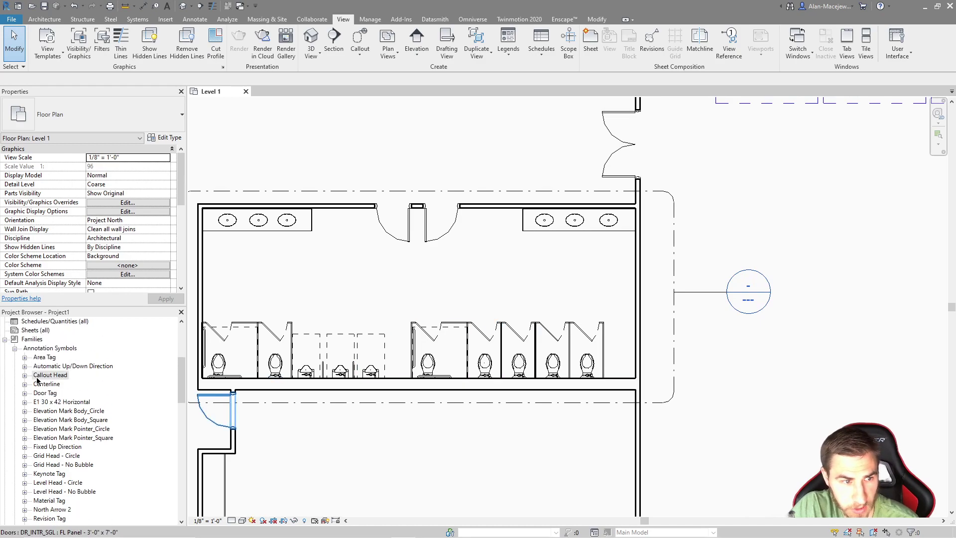
pyautogui.click(41, 375)
pyautogui.click(25, 375)
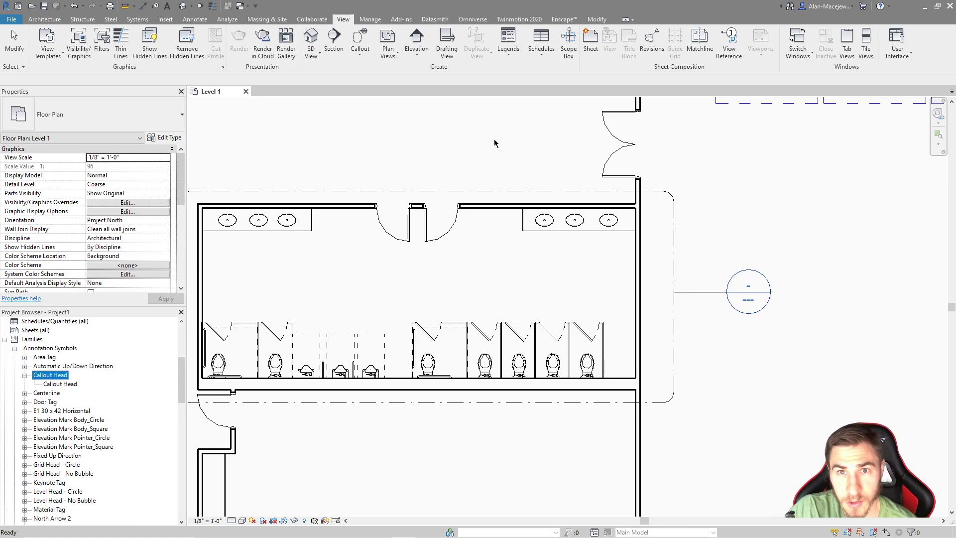
# Step: Override the restroom callout's projection line color to red for this element in the current view
pyautogui.click(674, 275)
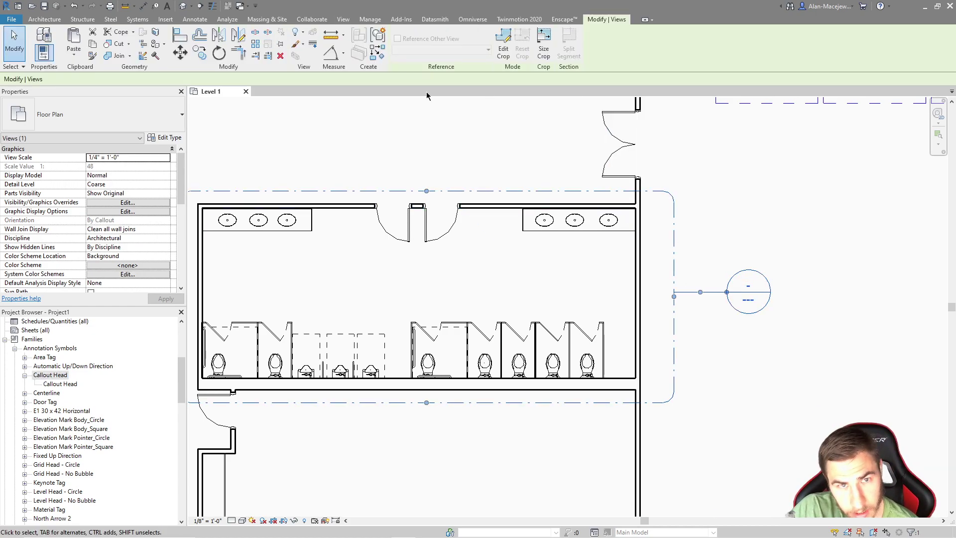
pyautogui.click(302, 44)
pyautogui.click(321, 60)
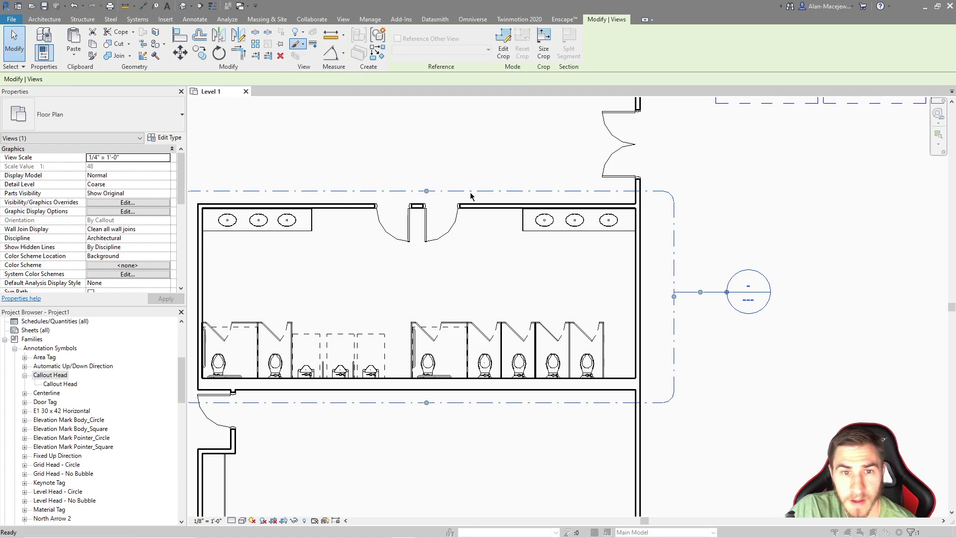
pyautogui.click(565, 230)
pyautogui.click(464, 240)
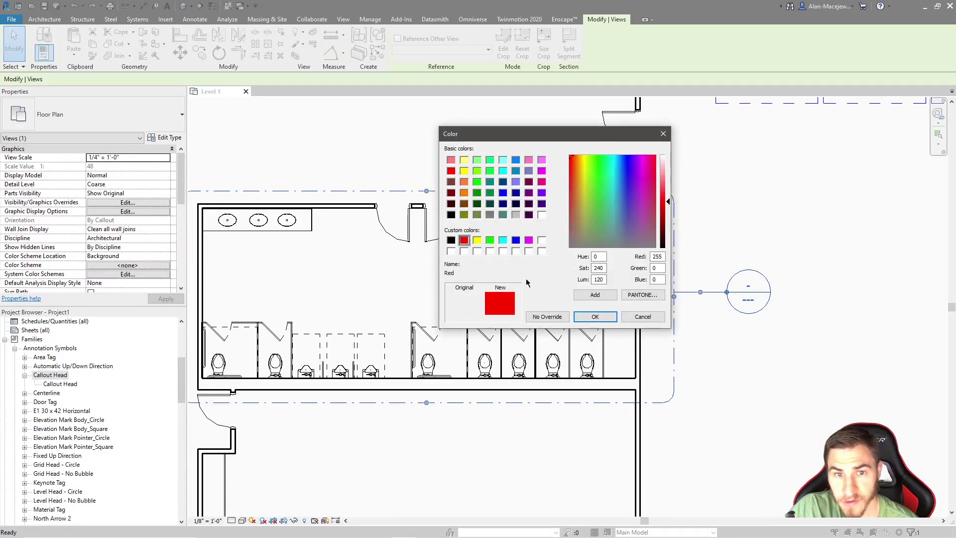
pyautogui.click(590, 317)
pyautogui.click(620, 275)
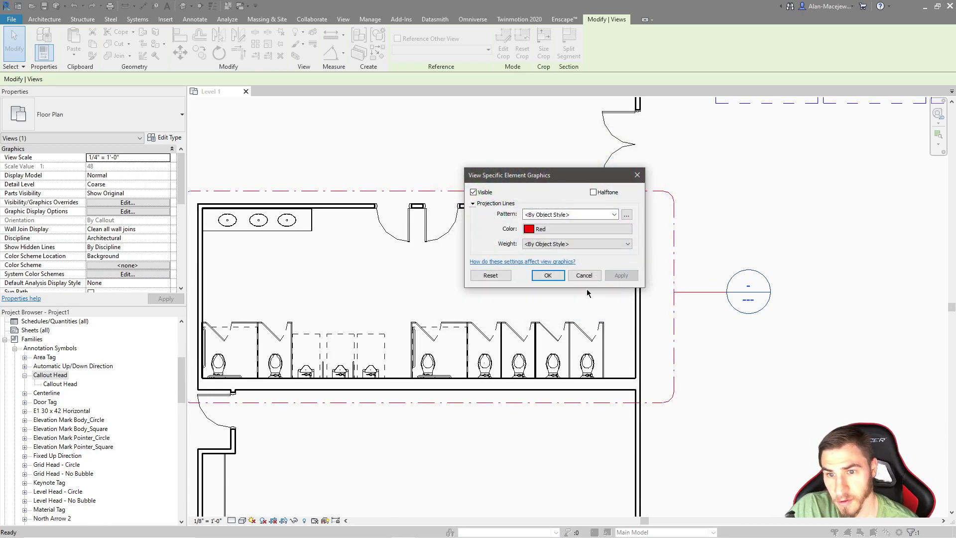
pyautogui.click(547, 276)
pyautogui.moveTo(681, 348); pyautogui.dragTo(682, 304, button='middle')
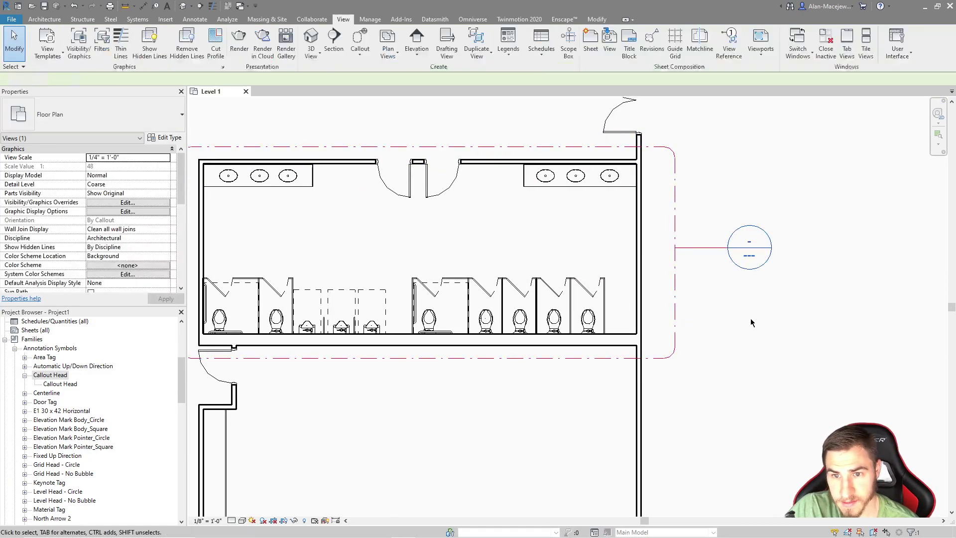
# Step: Draw a second callout around the corridor doors below the restrooms
pyautogui.click(675, 309)
pyautogui.press('c')
pyautogui.press('s')
pyautogui.scroll(-2, 720, 272)
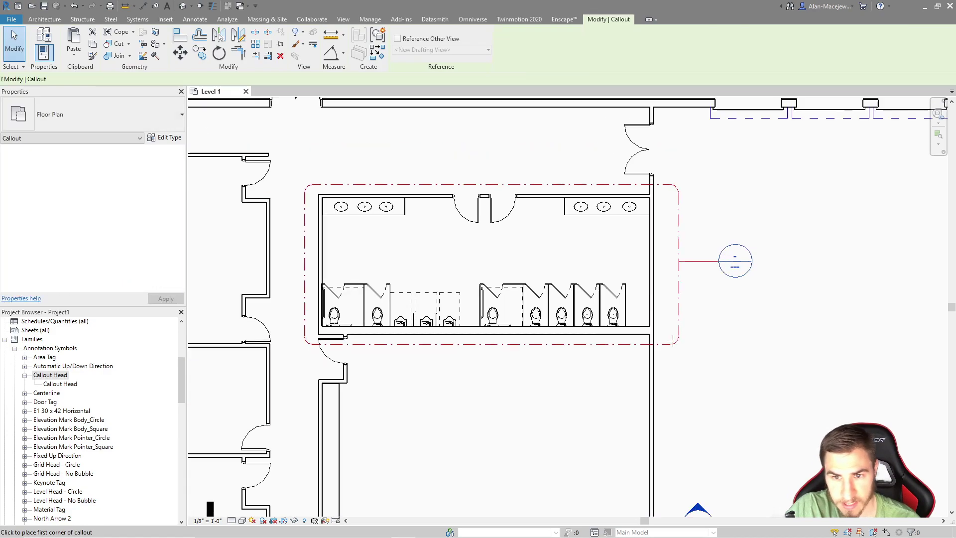
pyautogui.moveTo(408, 425); pyautogui.dragTo(428, 360, button='middle')
pyautogui.click(348, 404)
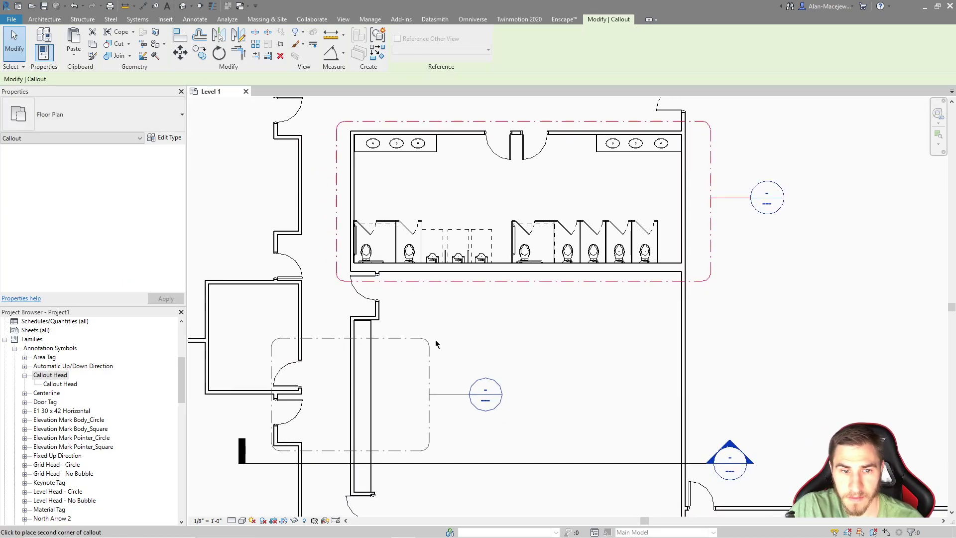
pyautogui.click(429, 338)
pyautogui.press('Escape')
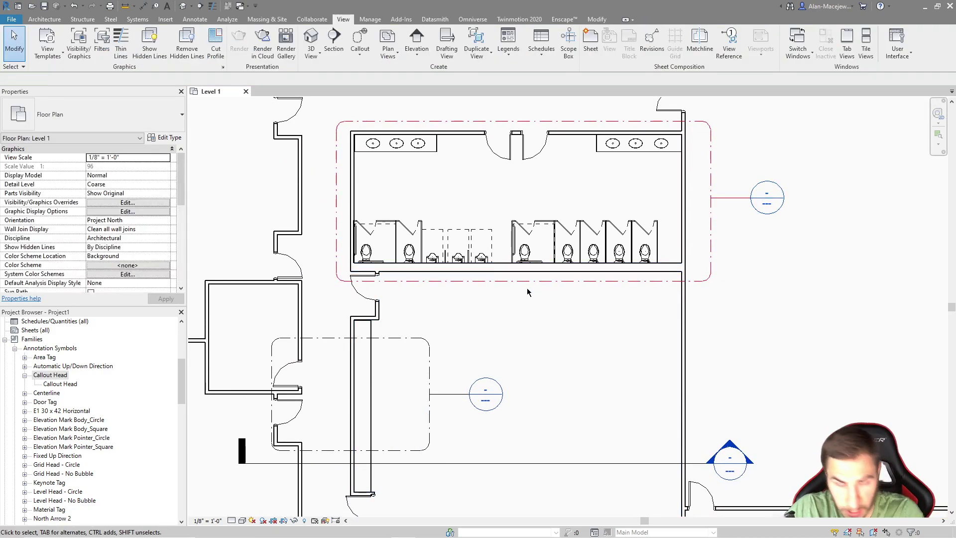
# Step: Delete the corridor callout together with its view, and undo the red override on the restroom callout
pyautogui.click(430, 382)
pyautogui.press('Delete')
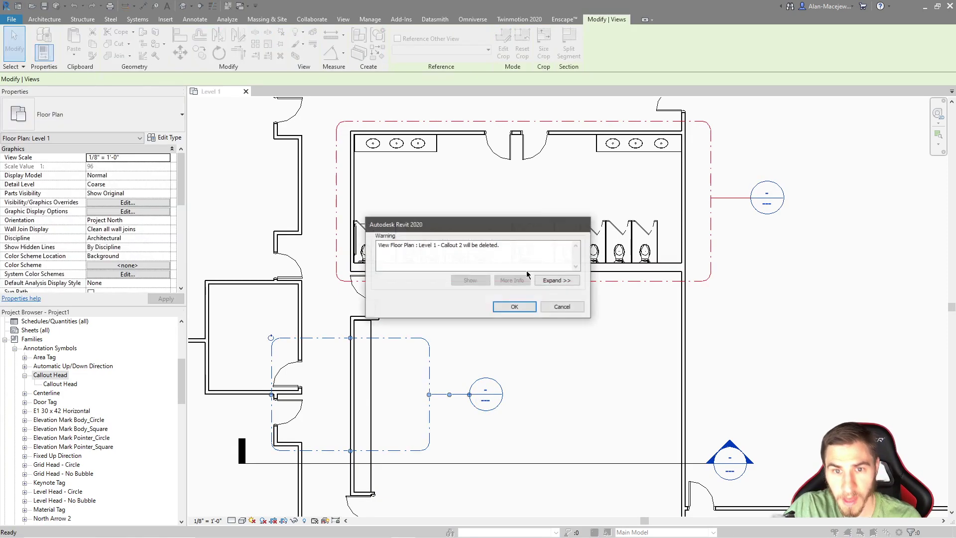
pyautogui.click(515, 305)
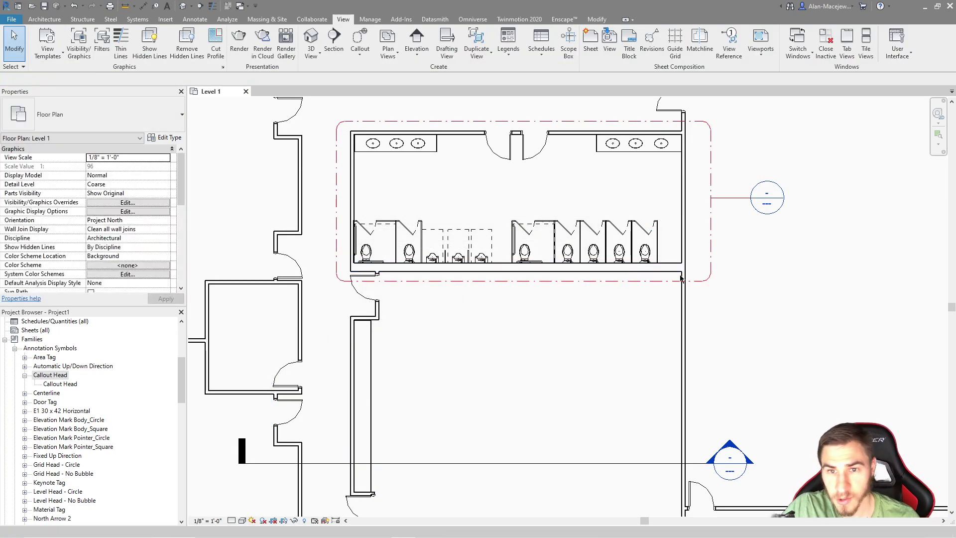
pyautogui.scroll(2, 685, 385)
pyautogui.moveTo(662, 351); pyautogui.dragTo(682, 357, button='middle')
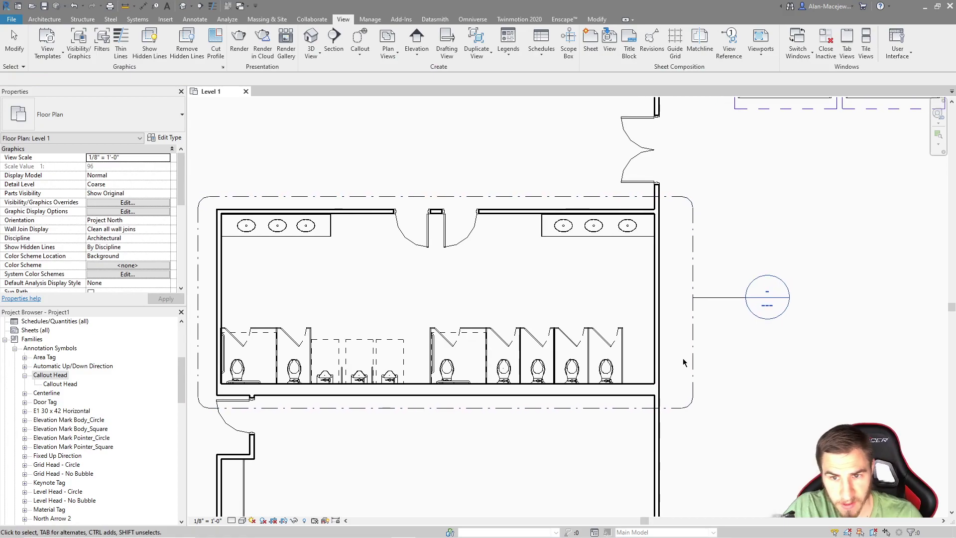
# Step: Check the floor plan types available for the restroom callout and open its type properties
pyautogui.click(766, 307)
pyautogui.moveTo(767, 309); pyautogui.dragTo(802, 316, button='middle')
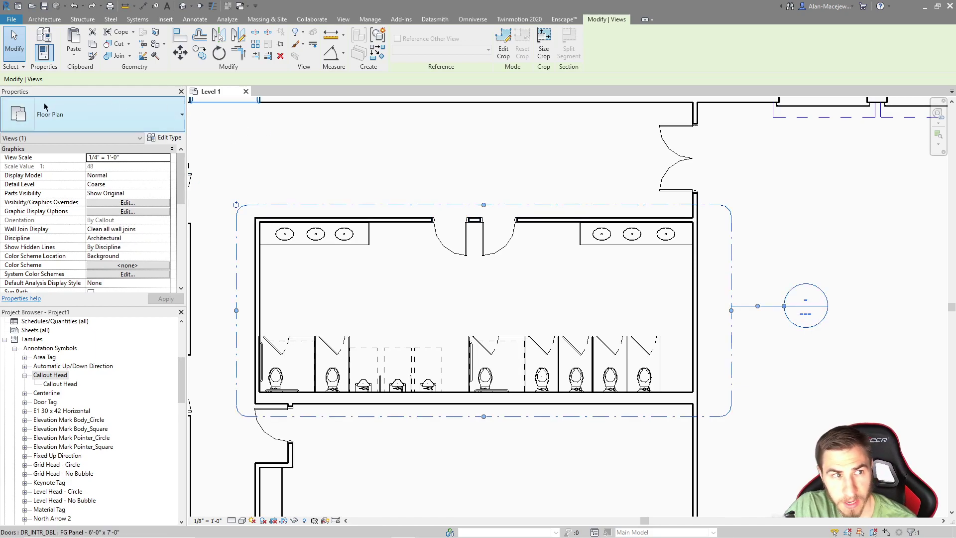
pyautogui.click(128, 121)
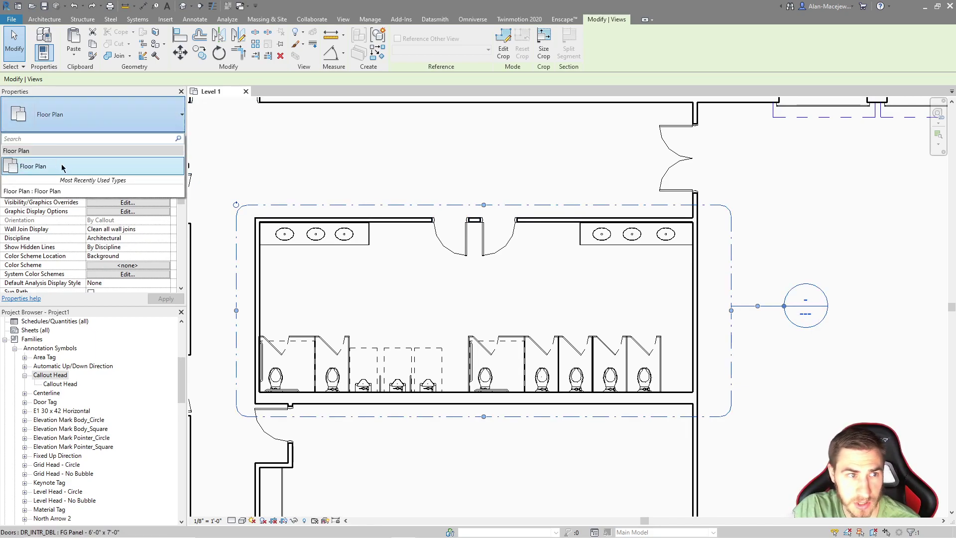
pyautogui.click(158, 113)
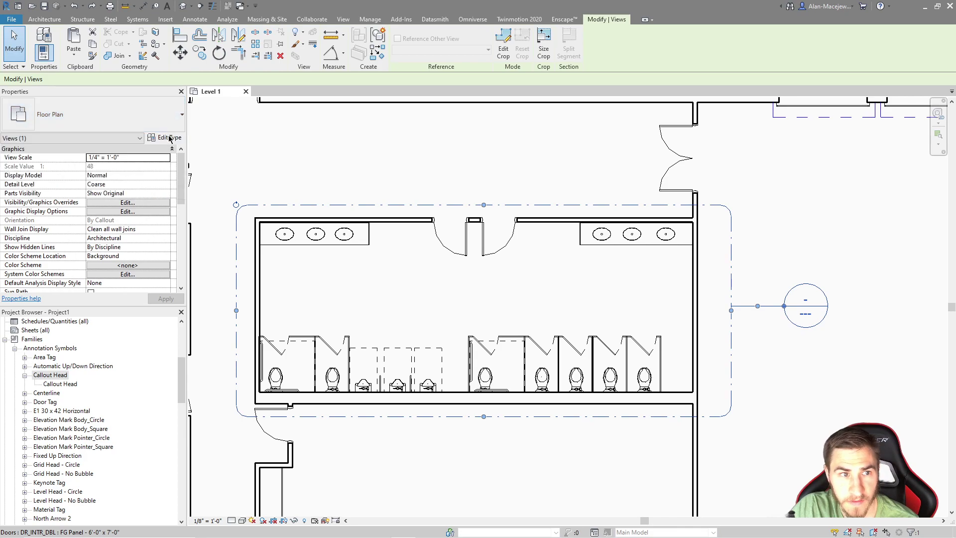
pyautogui.click(167, 139)
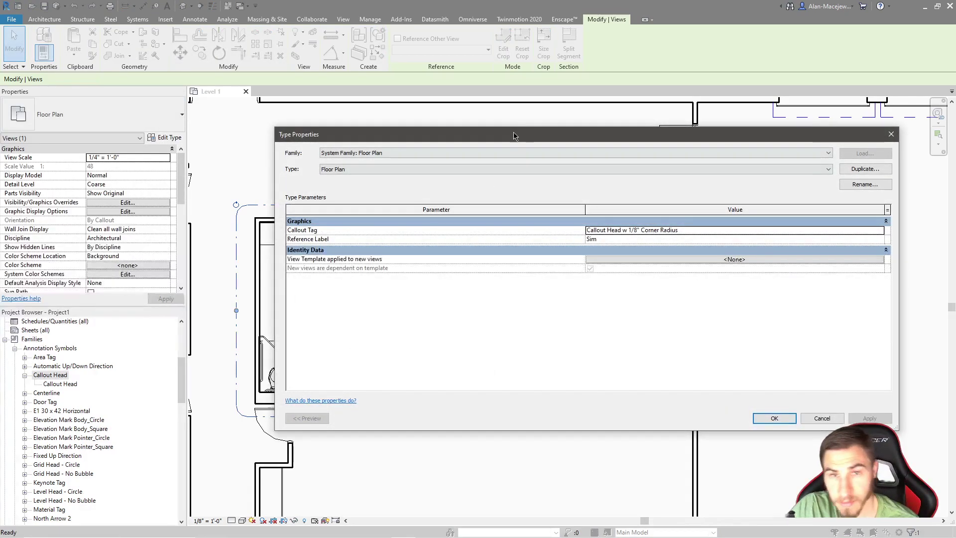
pyautogui.moveTo(515, 136); pyautogui.dragTo(488, 141)
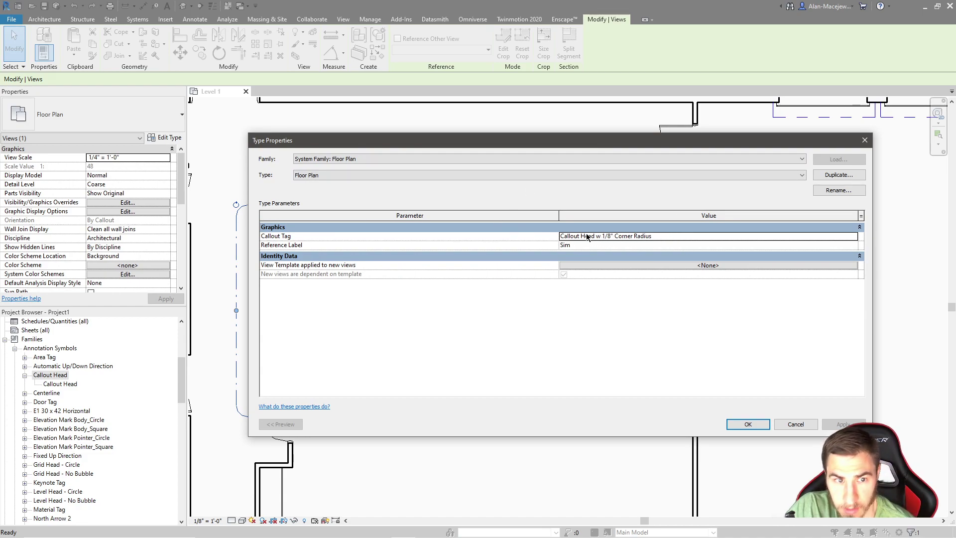
# Step: Close the floor plan type properties and check the type properties of the Callout Head annotation symbol
pyautogui.click(865, 141)
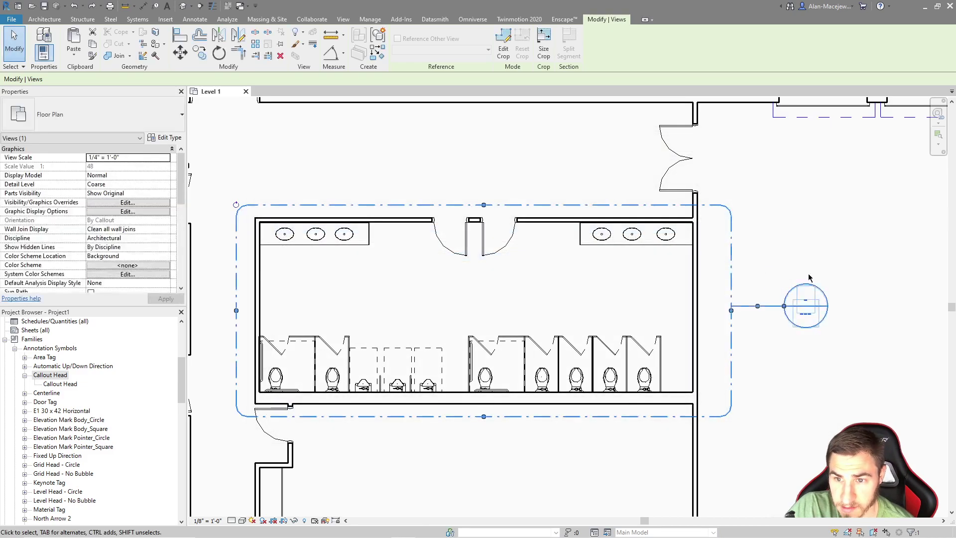
pyautogui.doubleClick(58, 385)
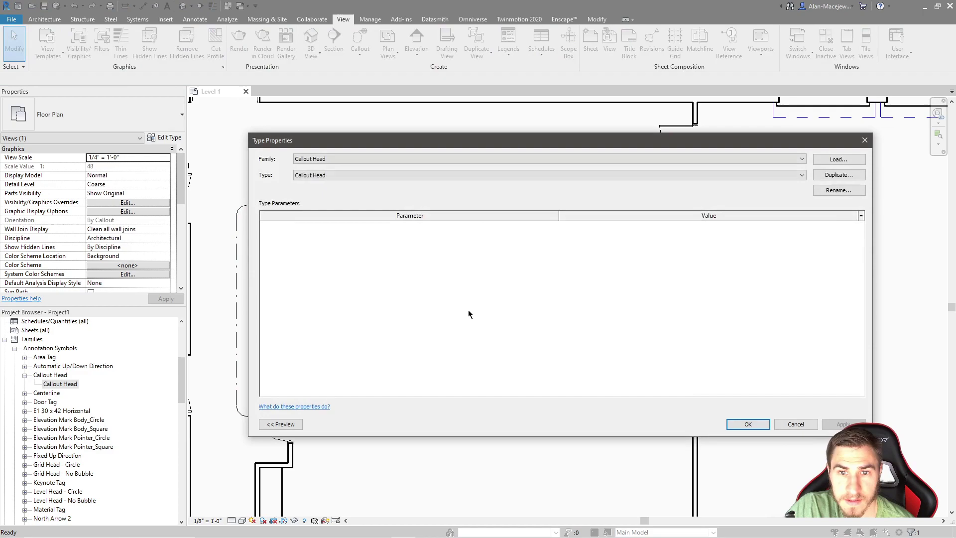
pyautogui.click(865, 140)
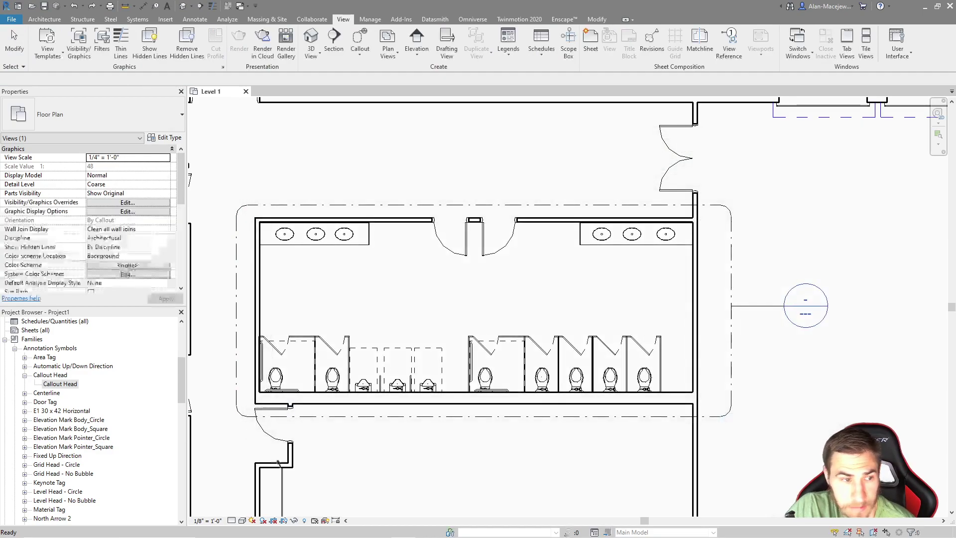
# Step: Open the Callout Head family for editing and turn preview visibility on
pyautogui.click(44, 402)
pyautogui.rightClick(44, 375)
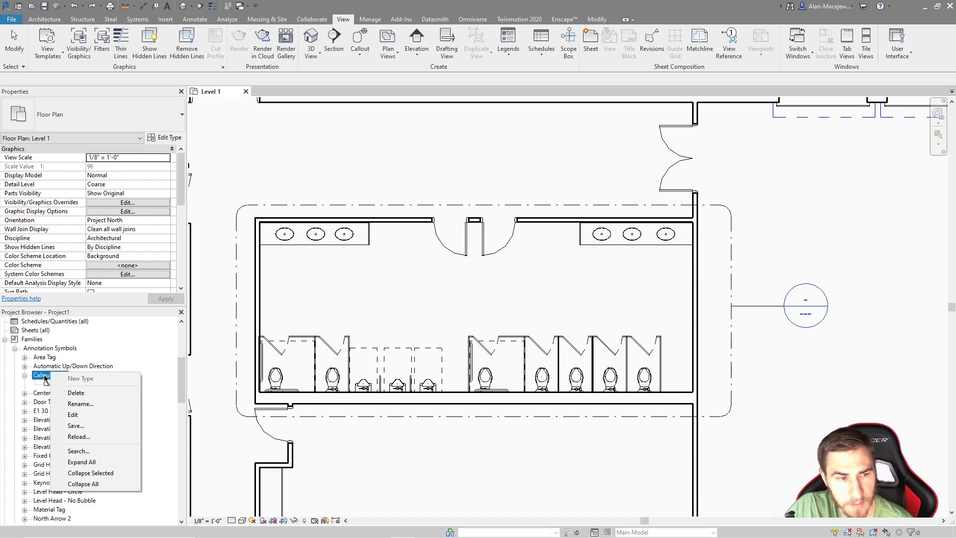
pyautogui.click(74, 414)
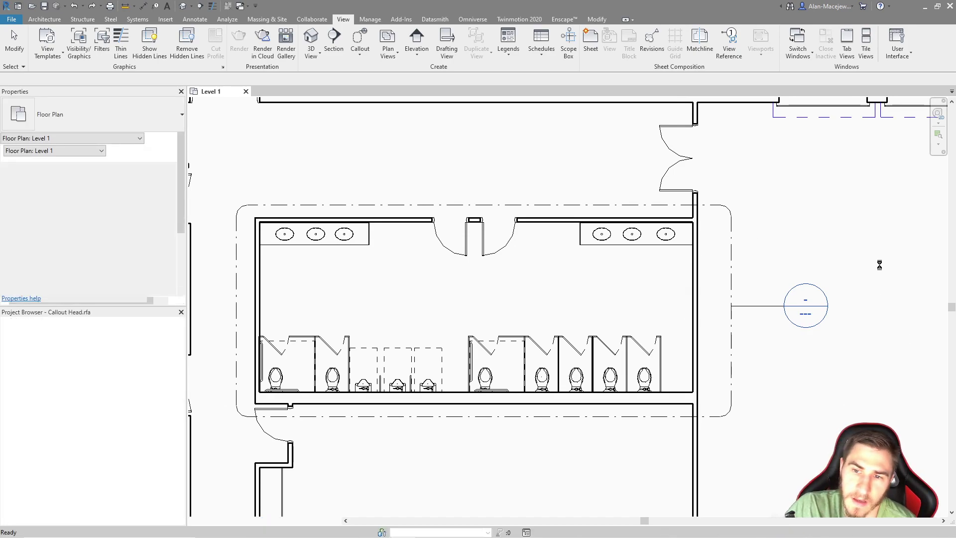
pyautogui.moveTo(392, 301); pyautogui.dragTo(596, 322, button='middle')
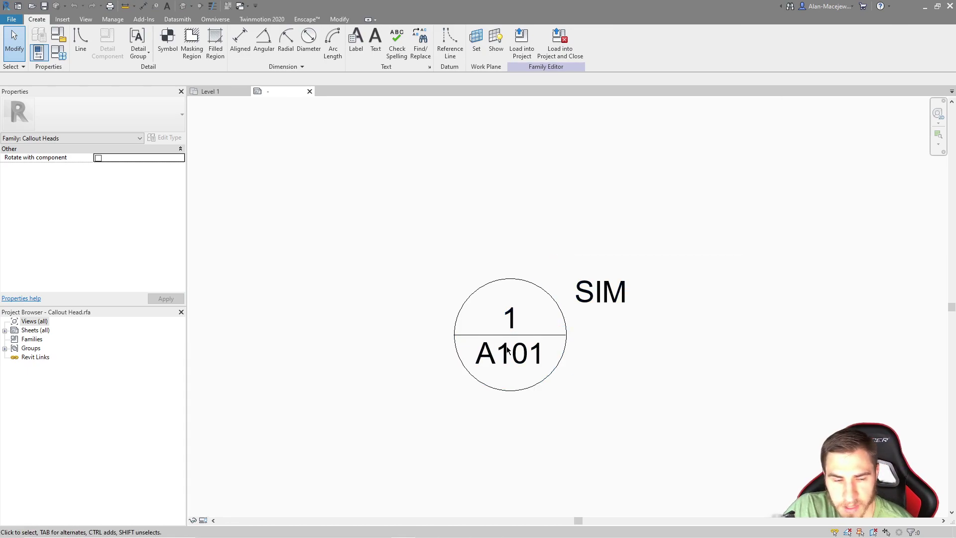
pyautogui.click(204, 520)
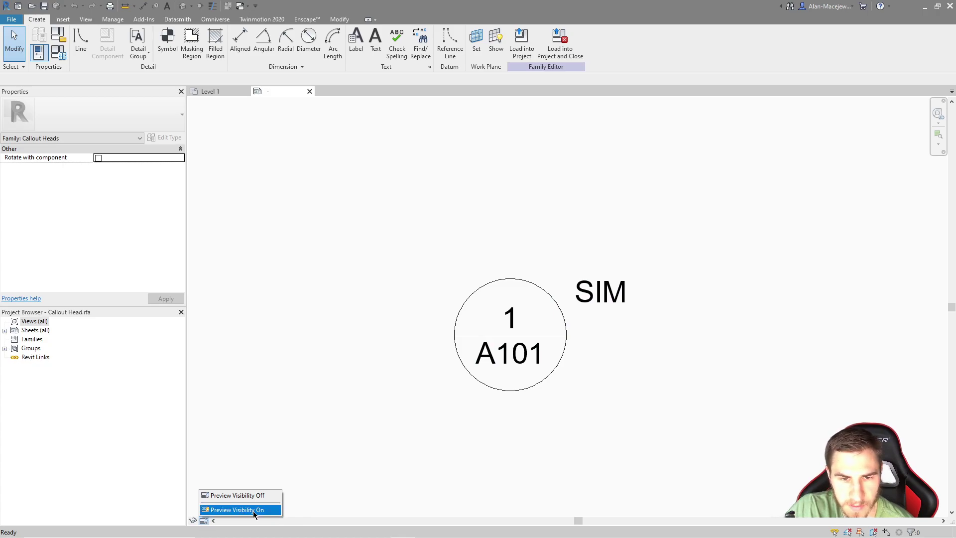
pyautogui.click(236, 510)
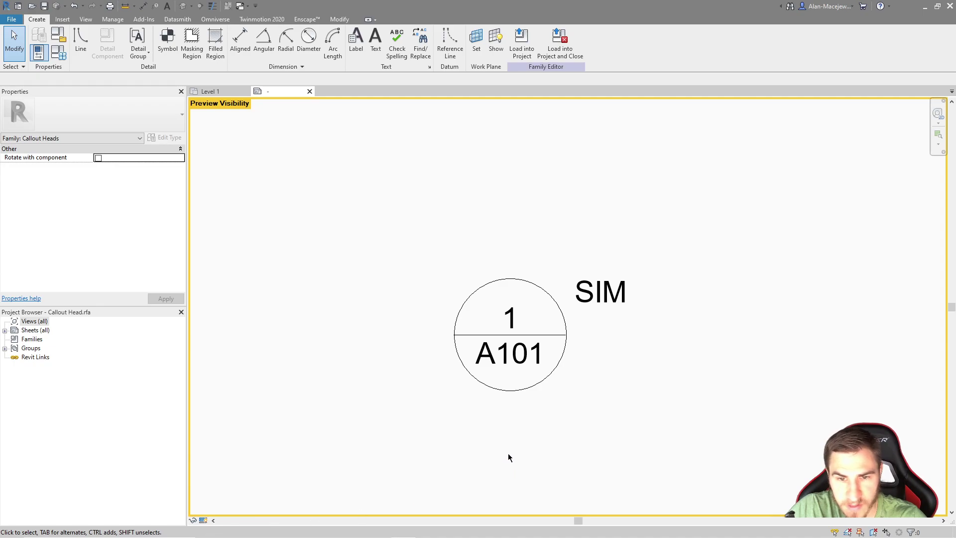
# Step: Check the subcategories available for the upper arc of the callout head circle
pyautogui.click(571, 327)
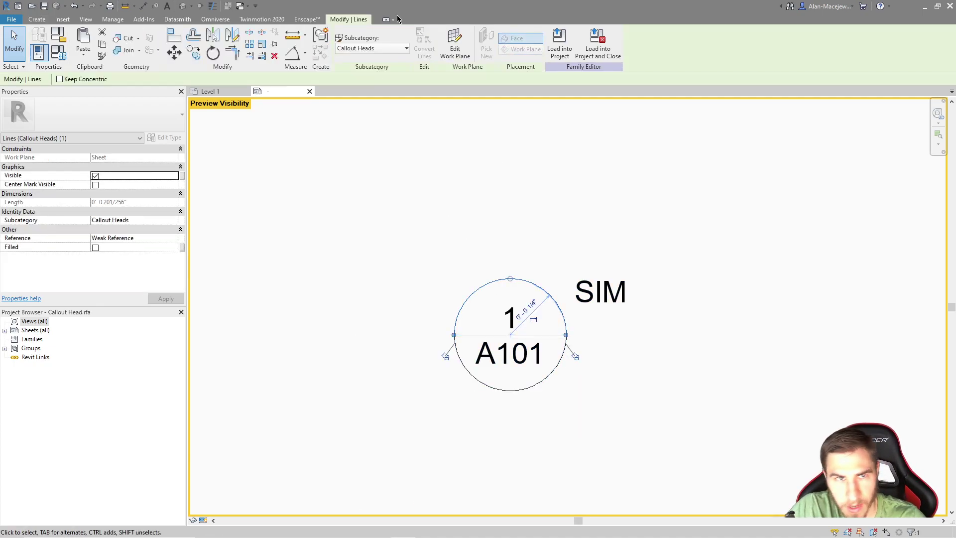
pyautogui.click(379, 52)
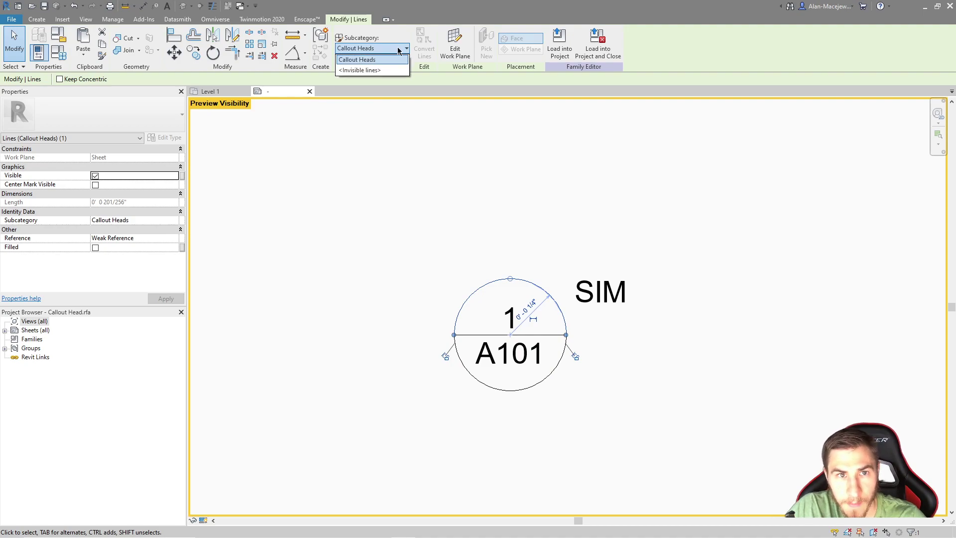
pyautogui.click(375, 59)
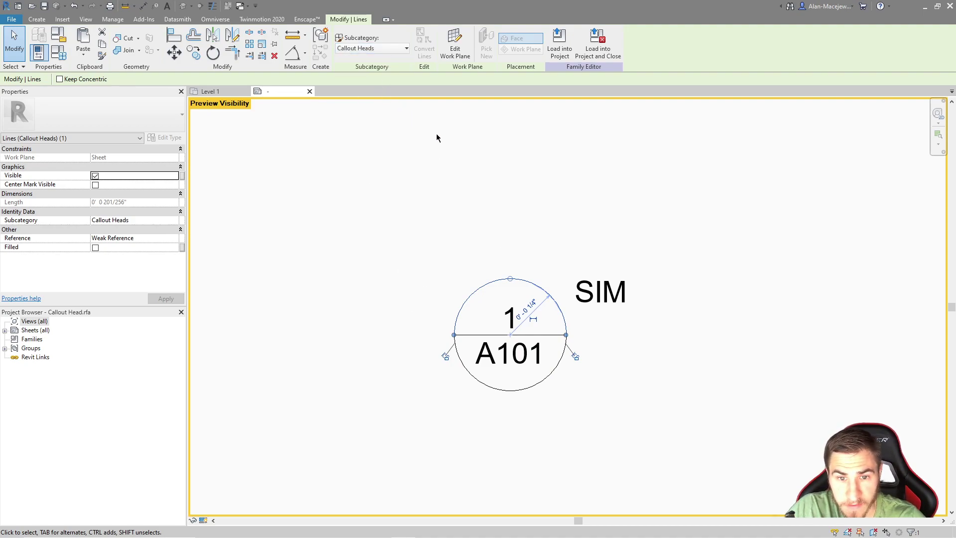
pyautogui.click(410, 229)
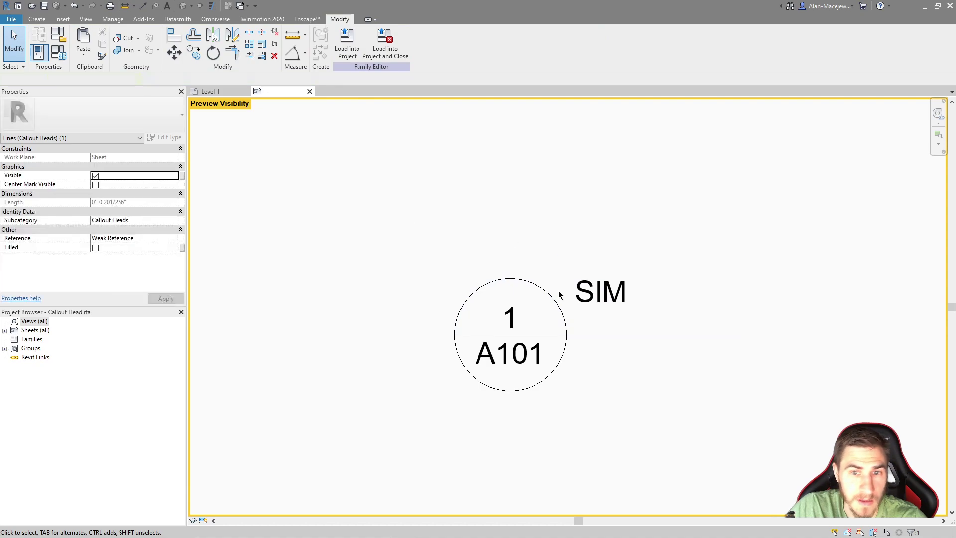
# Step: Set the color of the callout head's label type to red through the SIM label
pyautogui.click(559, 293)
pyautogui.click(160, 166)
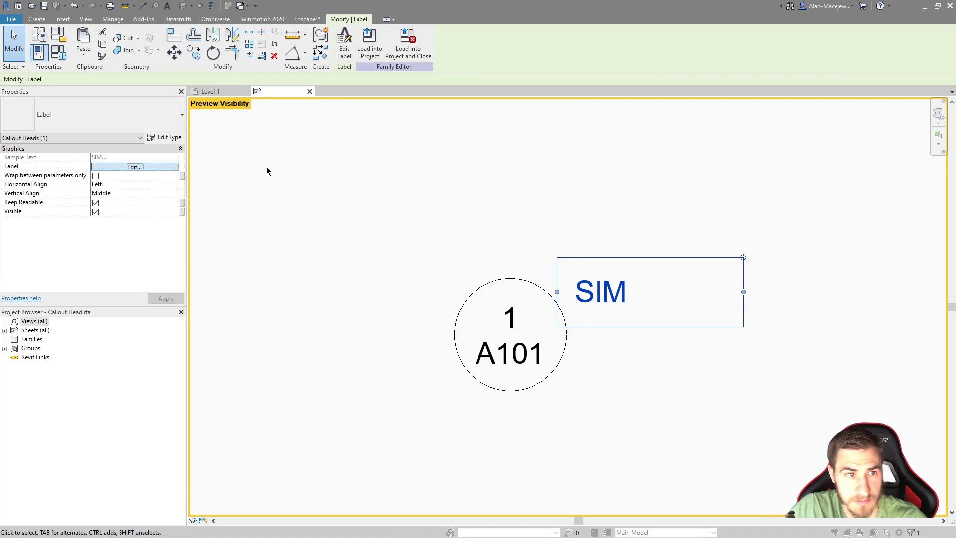
pyautogui.click(881, 376)
pyautogui.click(165, 137)
pyautogui.click(595, 238)
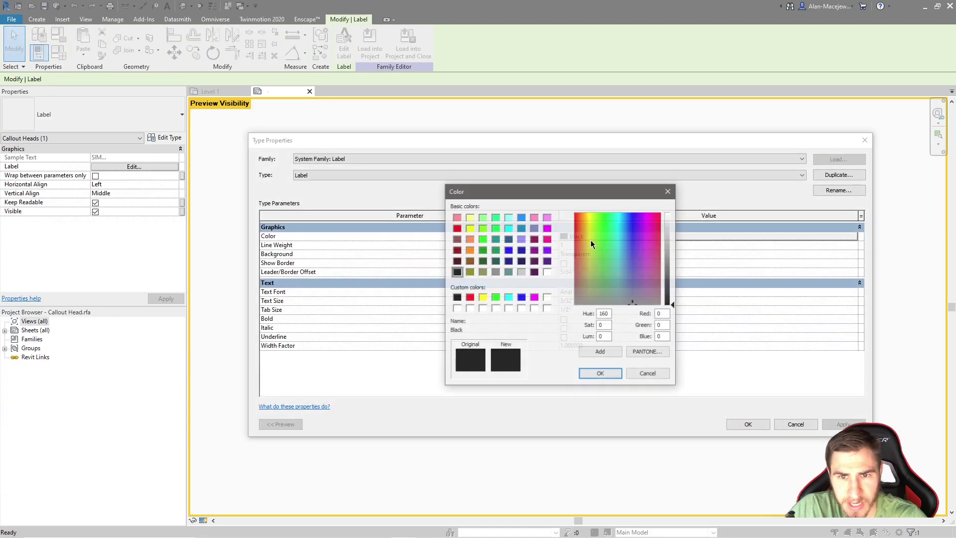
pyautogui.click(470, 298)
pyautogui.click(619, 376)
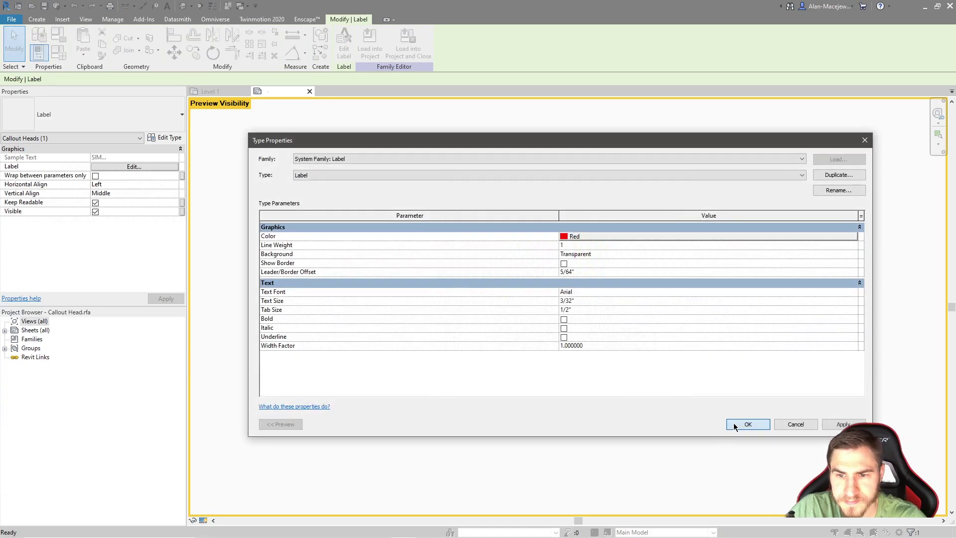
pyautogui.click(734, 423)
pyautogui.click(642, 372)
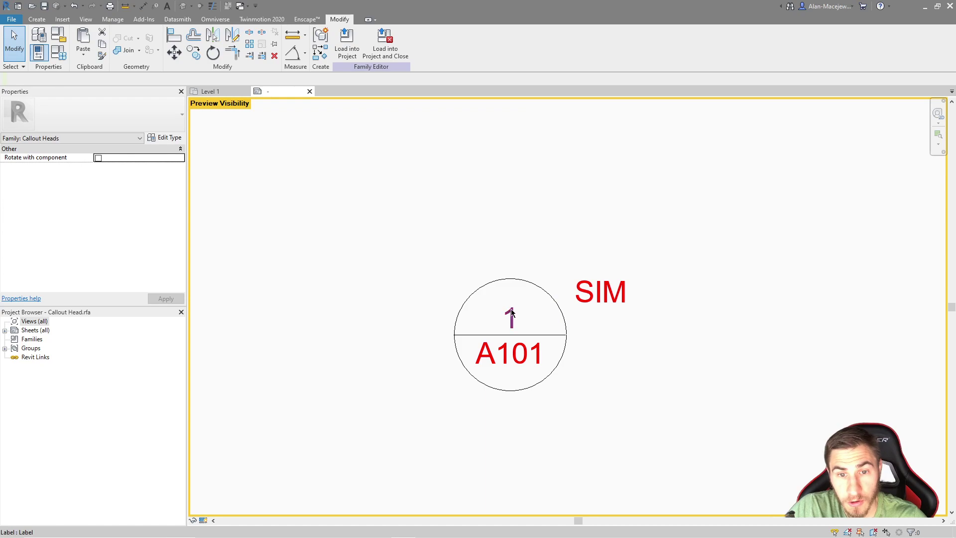
pyautogui.click(509, 351)
pyautogui.click(536, 218)
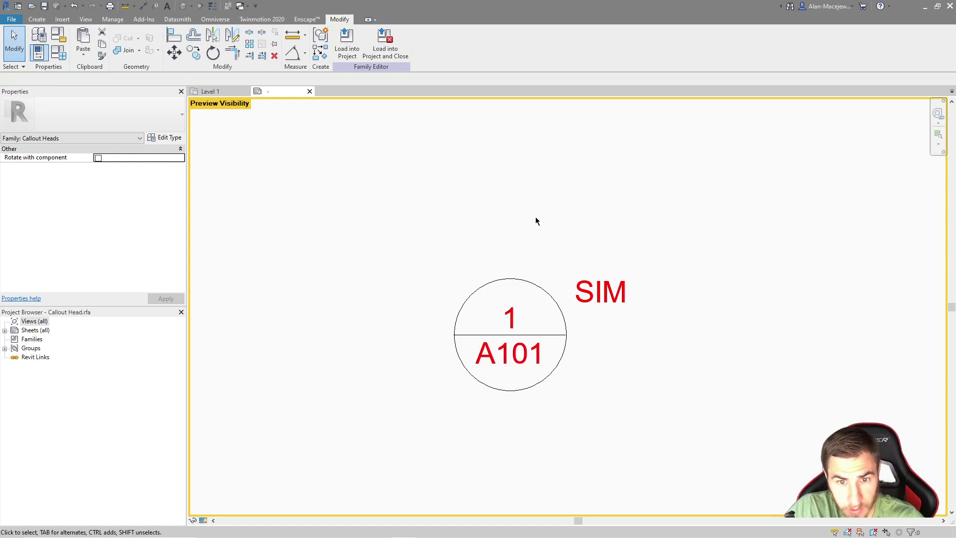
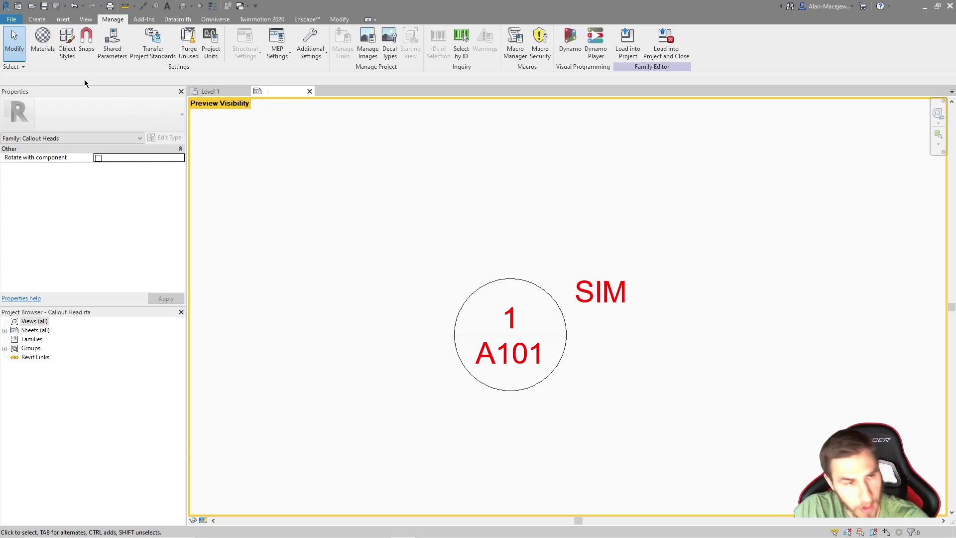
# Step: Review the annotation object styles of the callout head family
pyautogui.click(80, 53)
pyautogui.moveTo(614, 252); pyautogui.dragTo(576, 190)
pyautogui.click(793, 437)
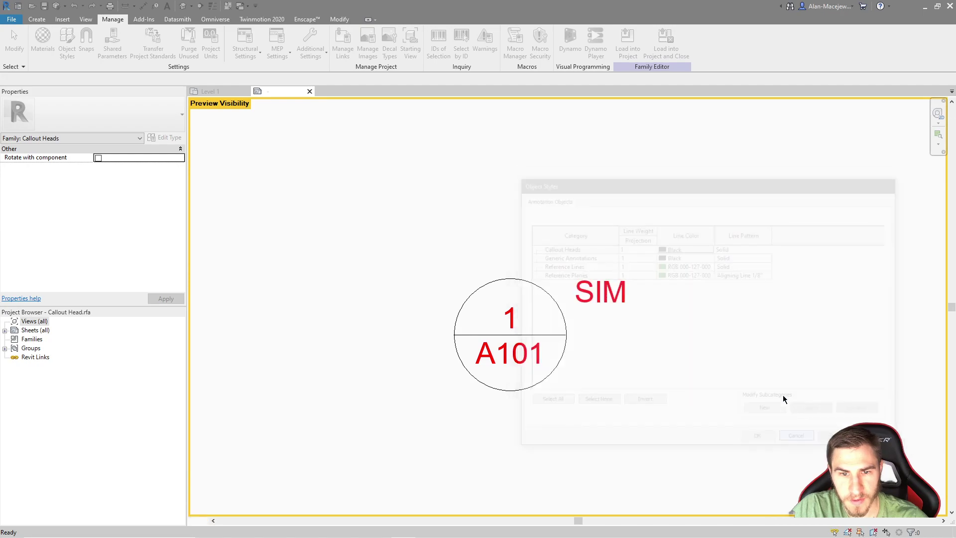
# Step: Set the Callout Heads line color to red and its projection line weight to 3 in the family's object styles
pyautogui.press('v')
pyautogui.press('g')
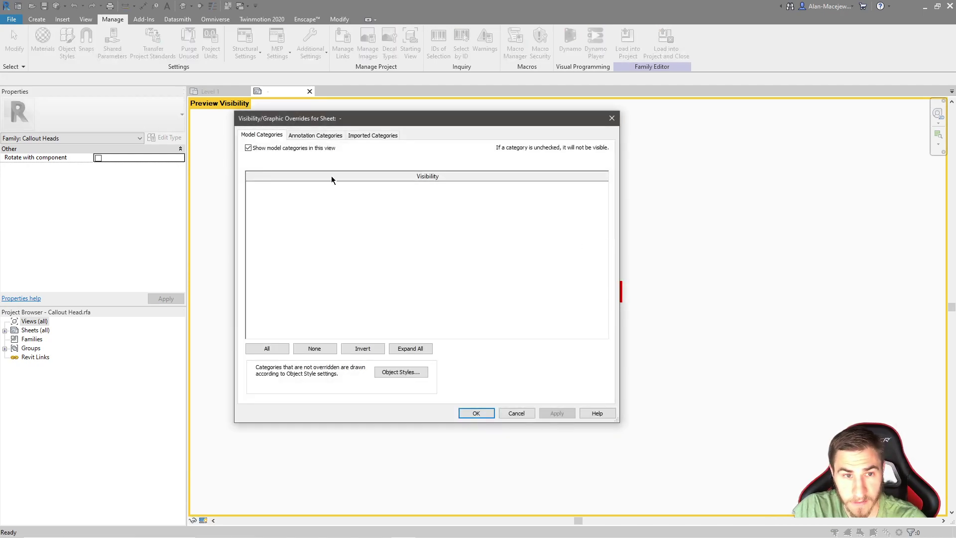
pyautogui.moveTo(330, 123); pyautogui.dragTo(598, 151)
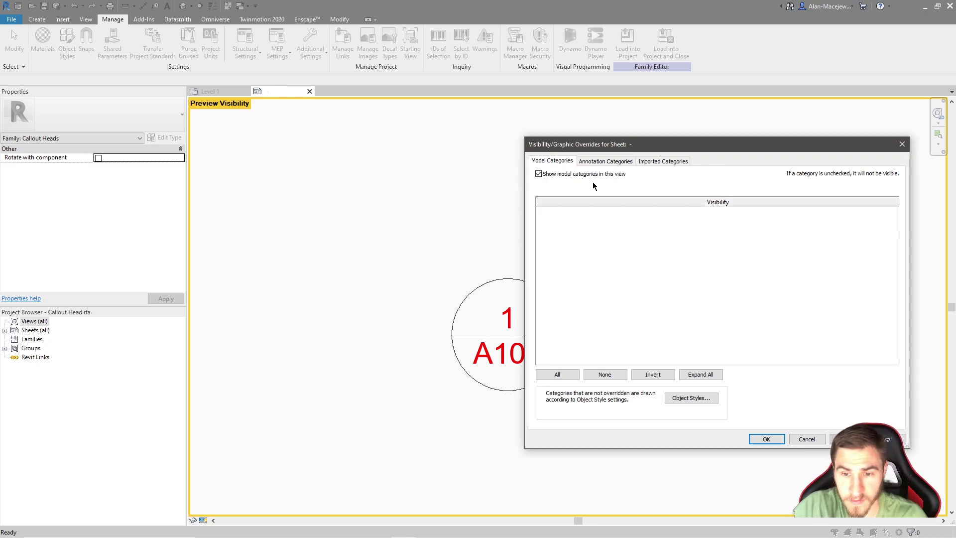
pyautogui.click(691, 398)
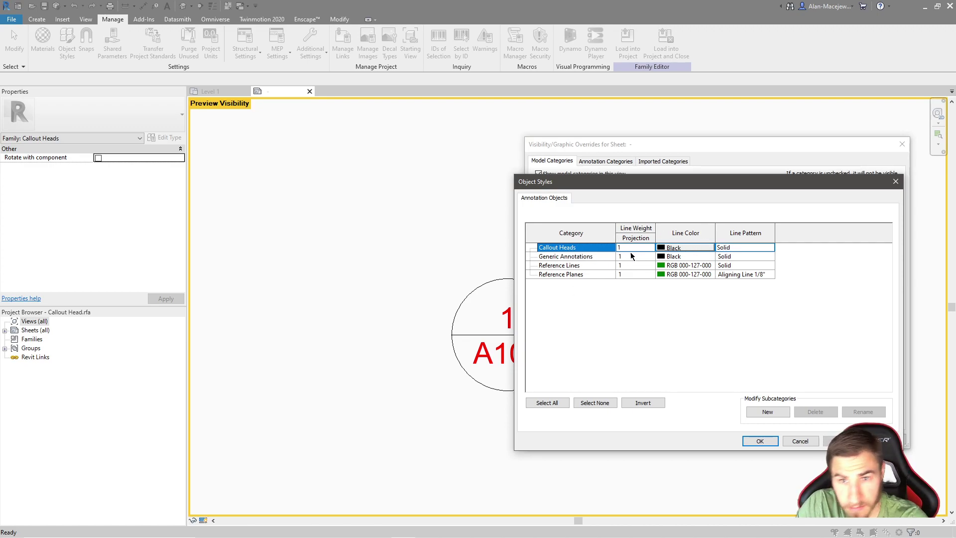
pyautogui.click(680, 248)
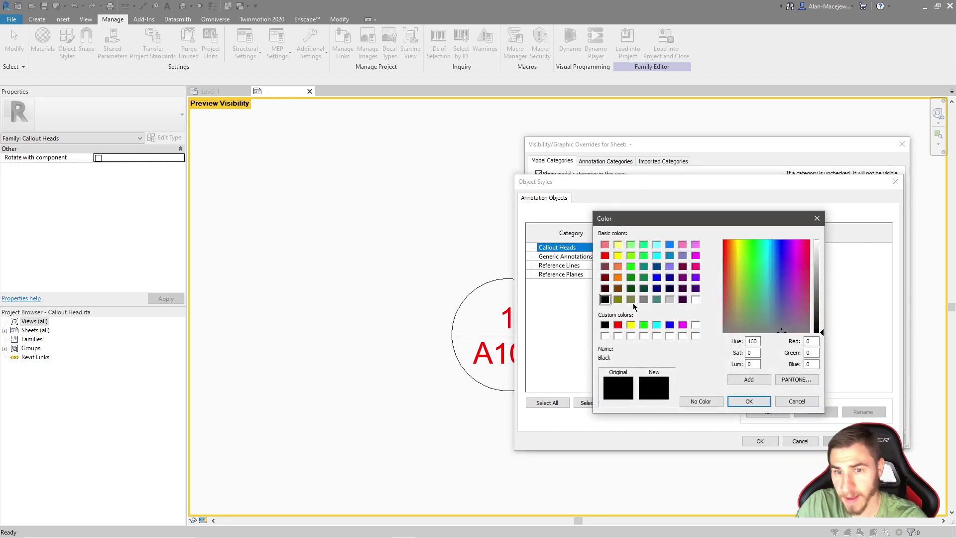
pyautogui.click(604, 256)
pyautogui.click(746, 401)
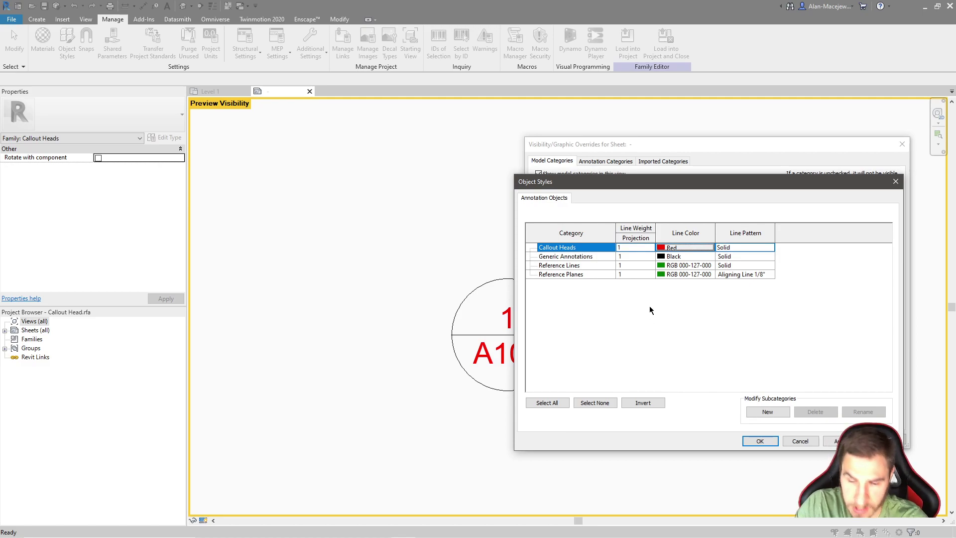
pyautogui.click(650, 247)
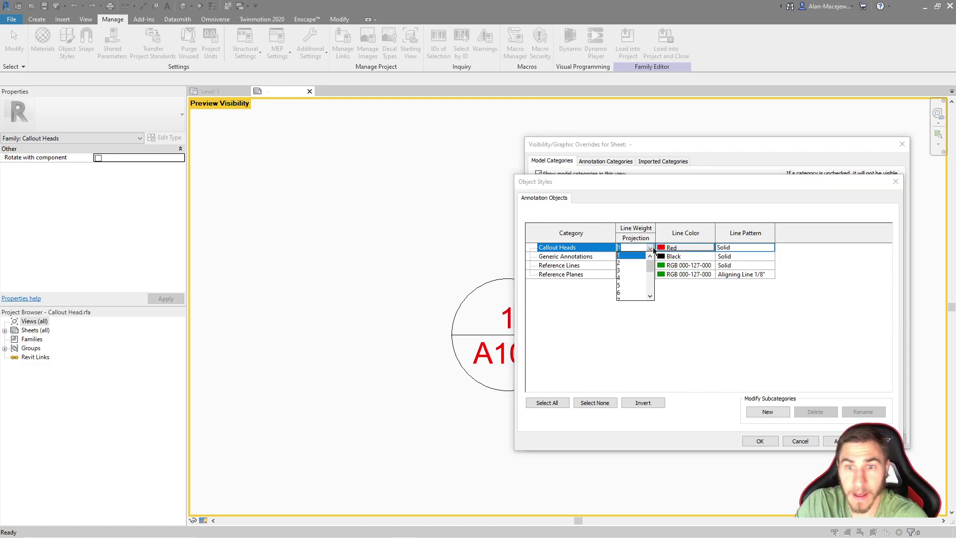
pyautogui.click(633, 270)
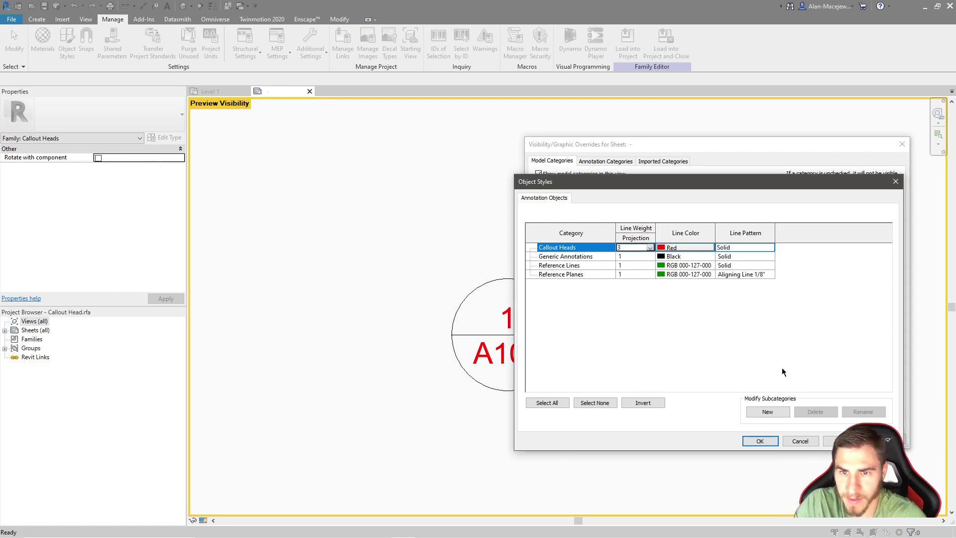
pyautogui.click(767, 442)
pyautogui.click(757, 436)
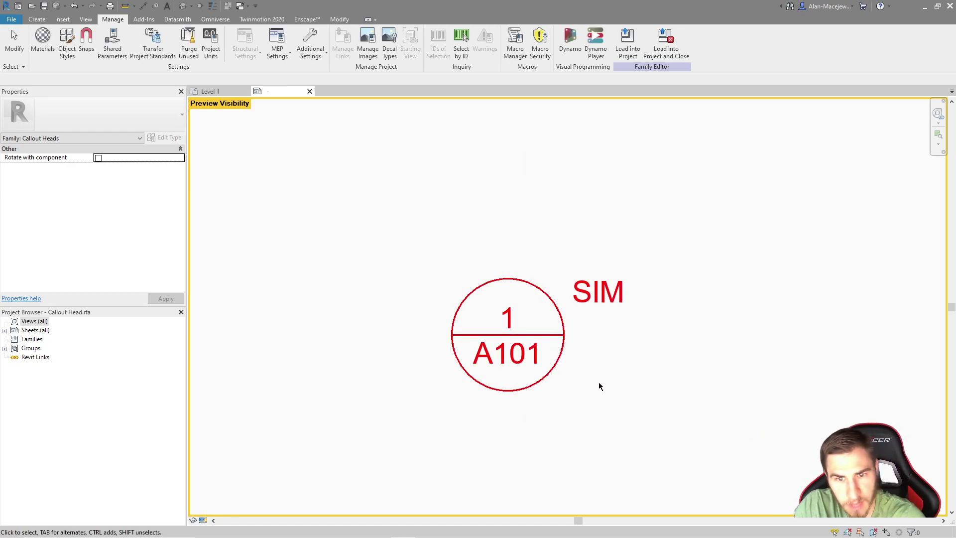
# Step: Load the callout head family into the project and close it without saving, overwriting the existing version
pyautogui.click(666, 50)
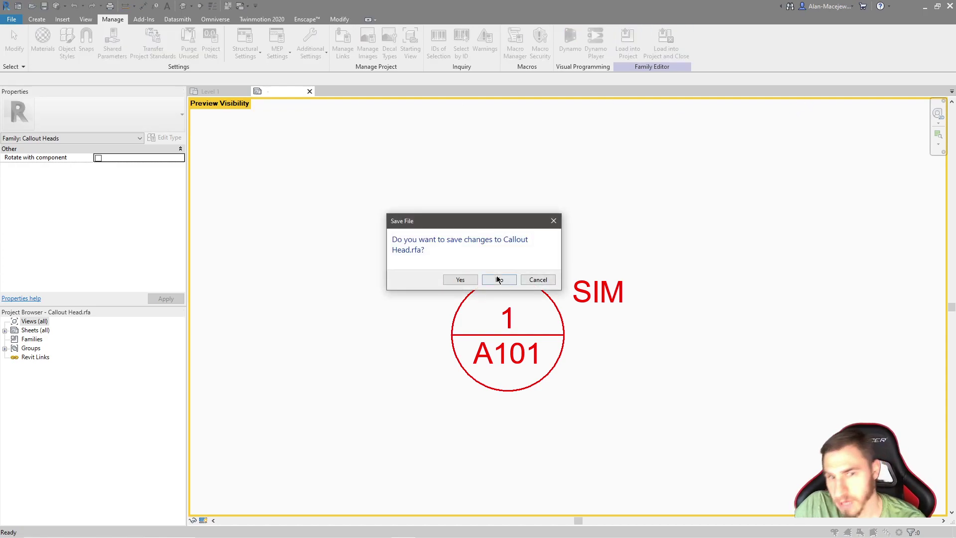
pyautogui.click(499, 280)
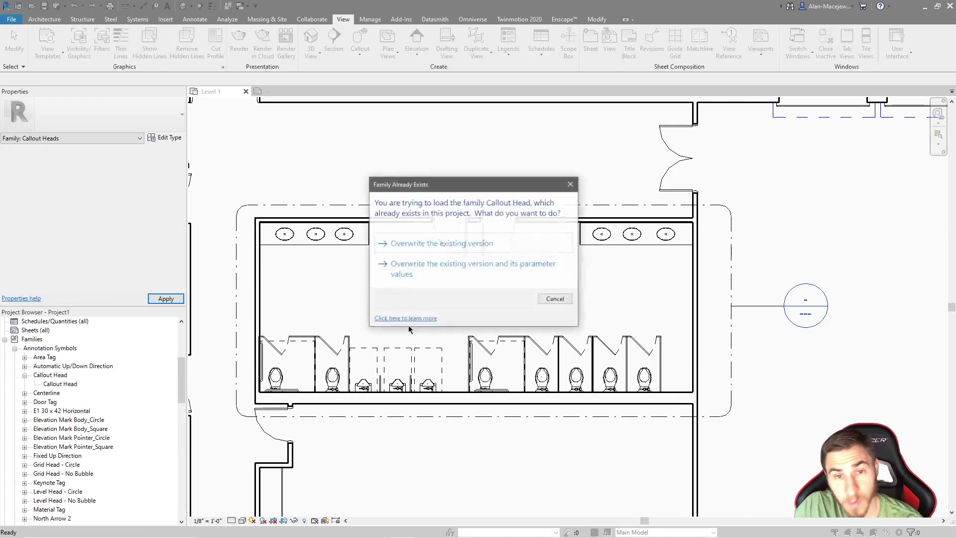
pyautogui.click(438, 244)
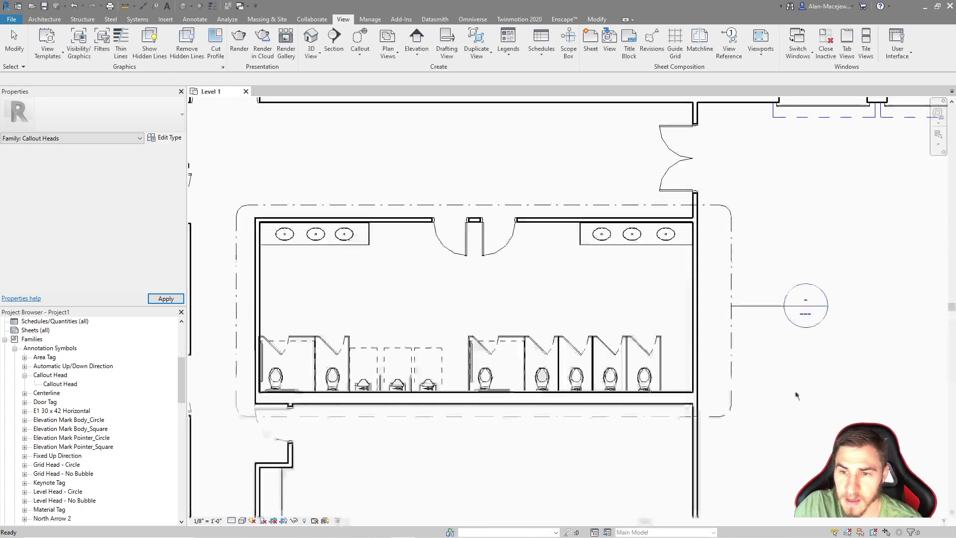
# Step: Examine the restroom callout on the Level 1 plan and look at the project's object styles
pyautogui.scroll(2, 719, 271)
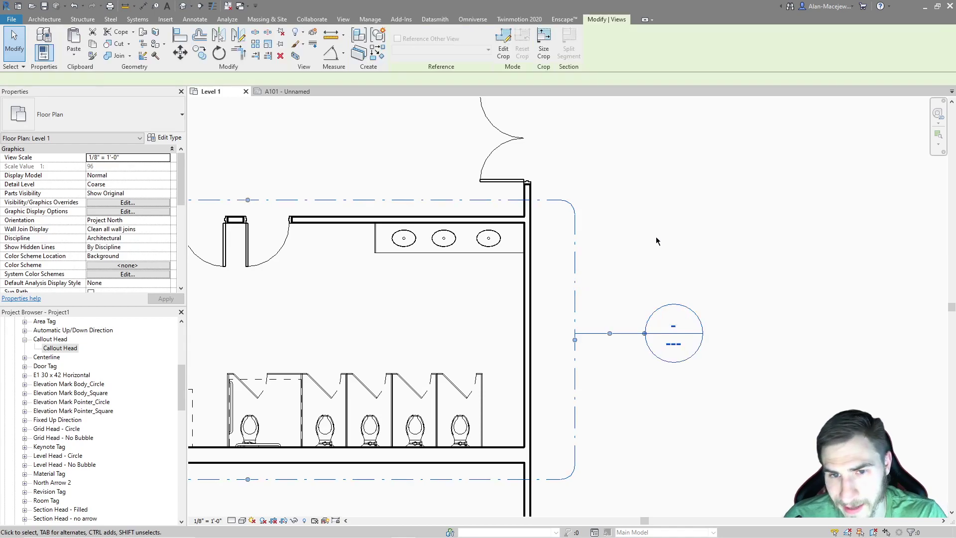
pyautogui.click(577, 209)
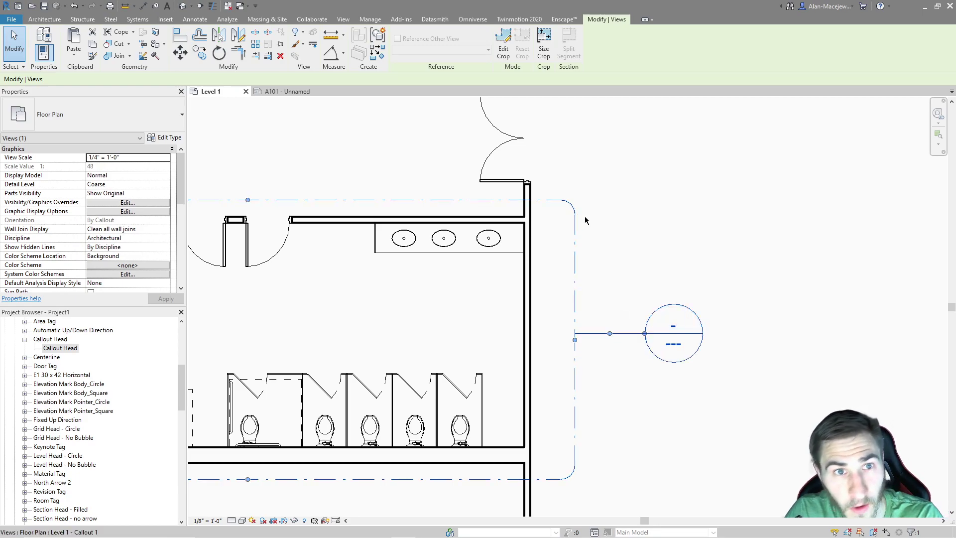
pyautogui.click(614, 250)
pyautogui.press('o')
pyautogui.press('s')
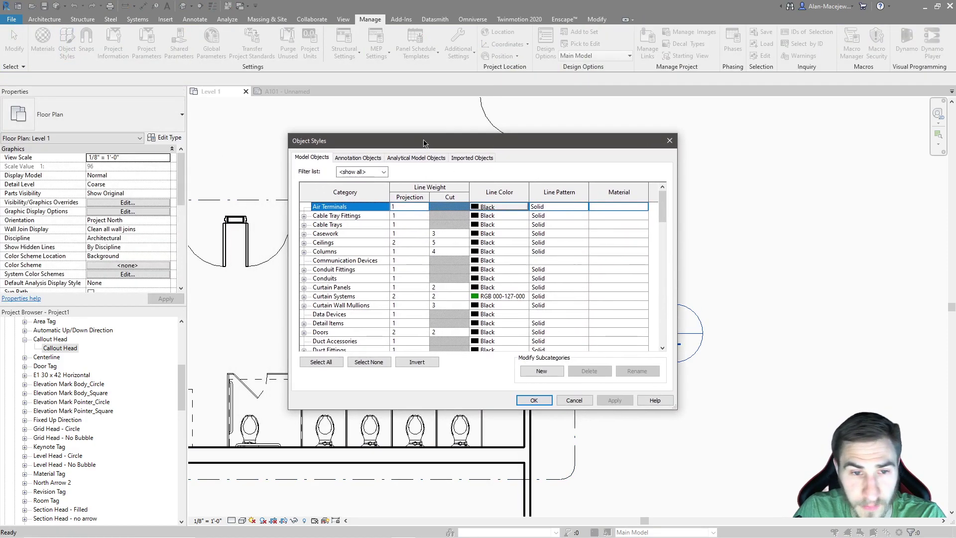
pyautogui.moveTo(414, 140); pyautogui.dragTo(419, 119)
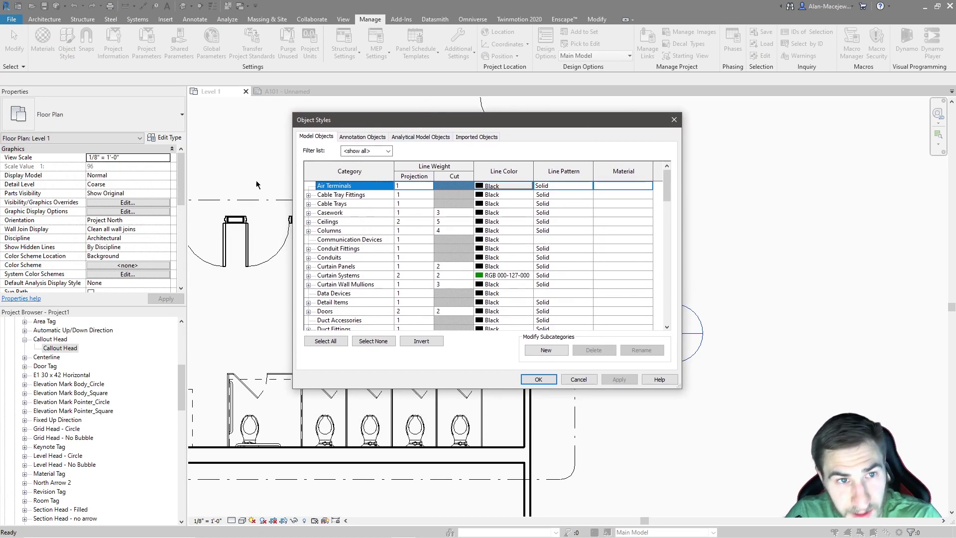
pyautogui.click(673, 120)
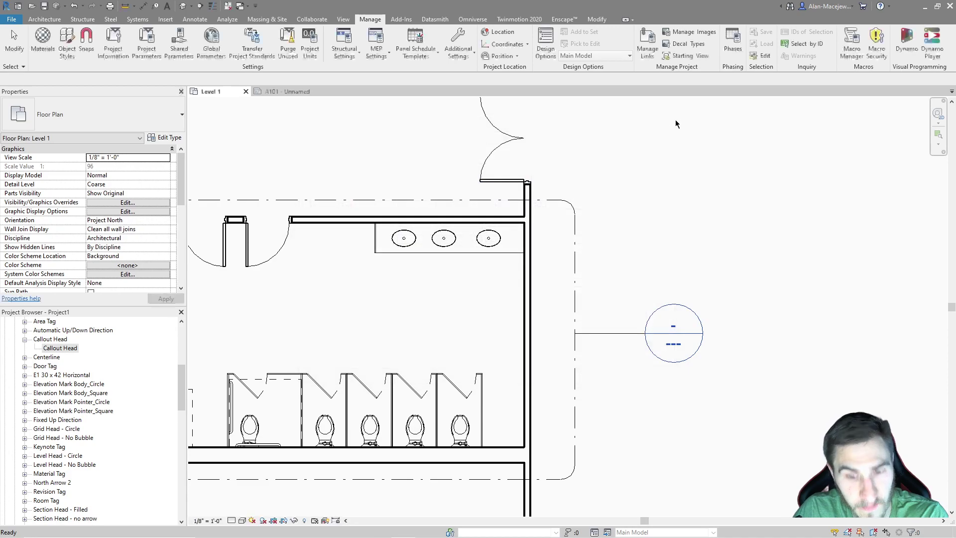
# Step: Open the annotation object styles from Level 1's visibility/graphic overrides, inspect Callout Heads and expand Callout Boundary to its Callout Leader Line subcategory
pyautogui.press('v')
pyautogui.press('g')
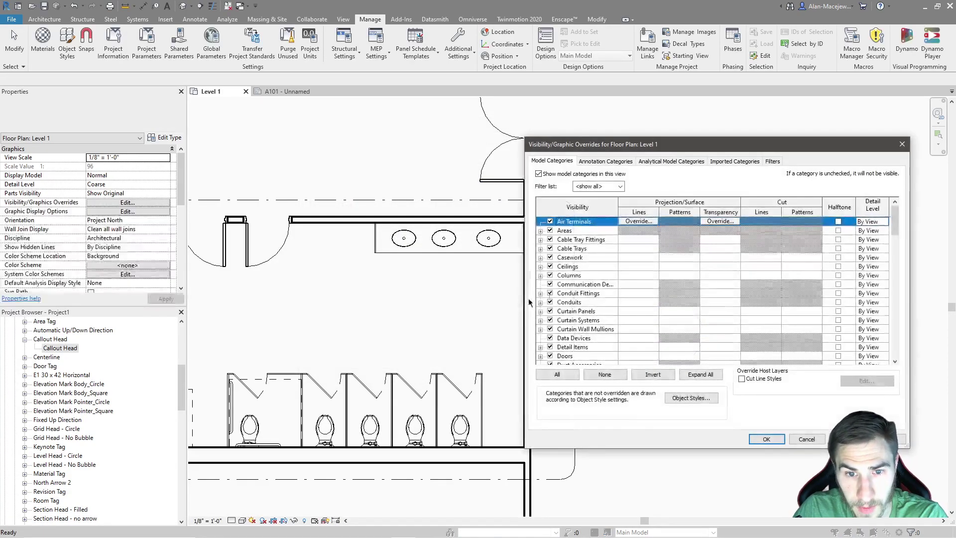
pyautogui.moveTo(592, 136); pyautogui.dragTo(440, 127)
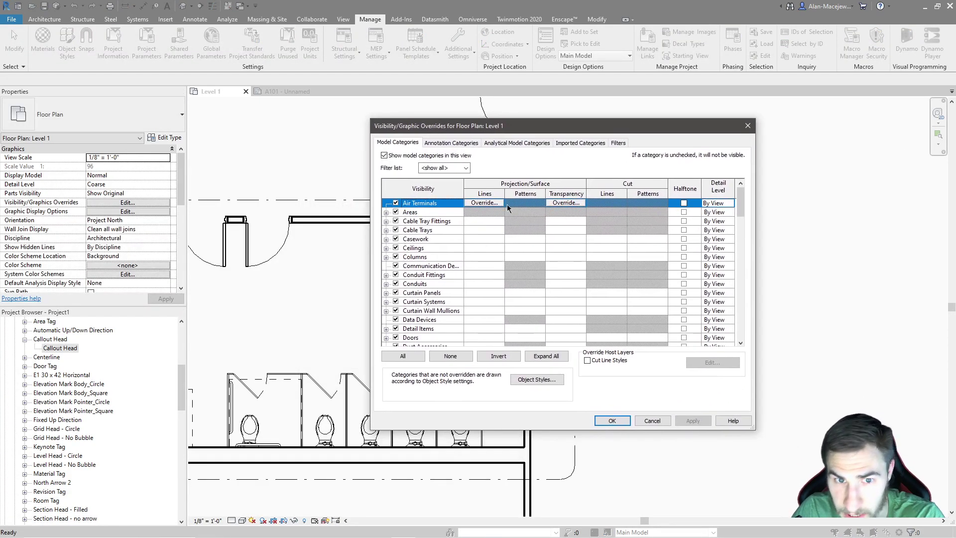
pyautogui.click(533, 380)
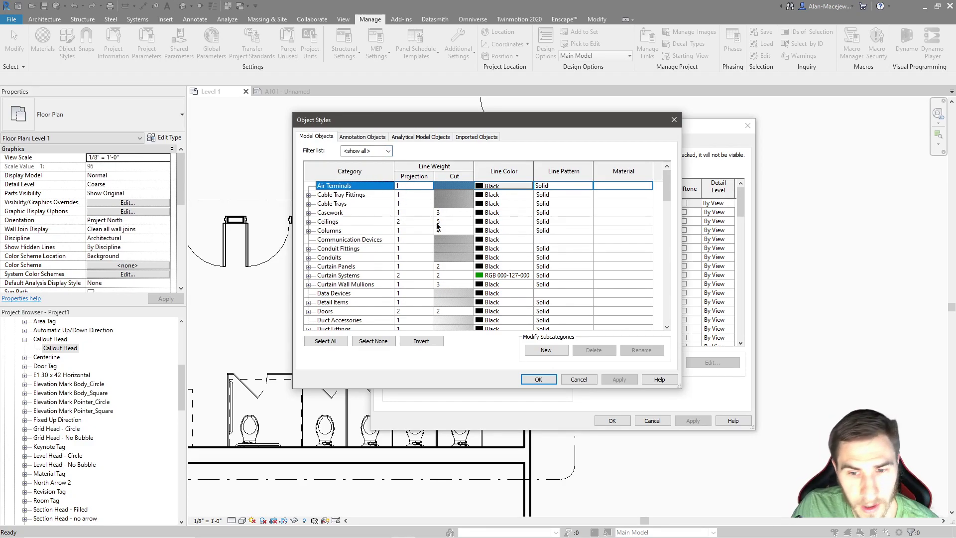
pyautogui.scroll(-1, 360, 230)
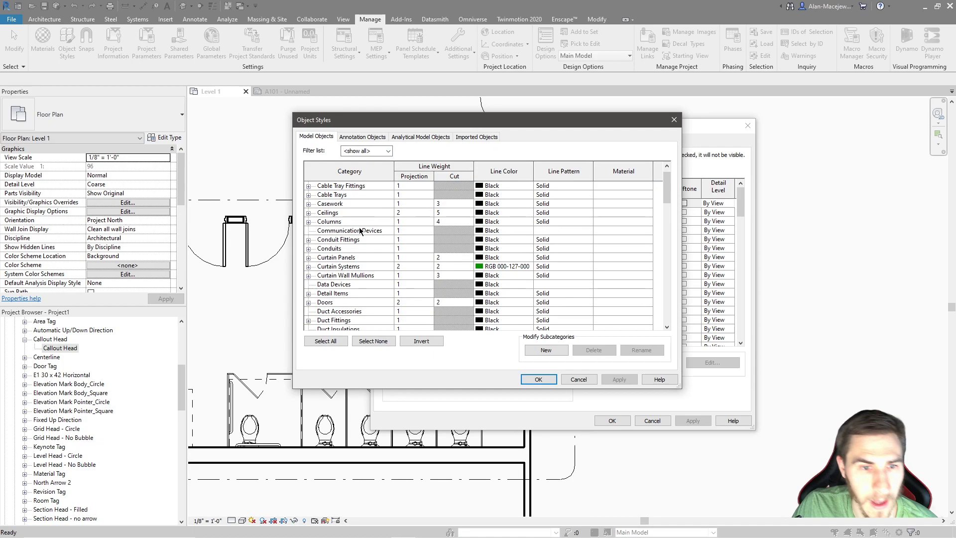
pyautogui.click(358, 140)
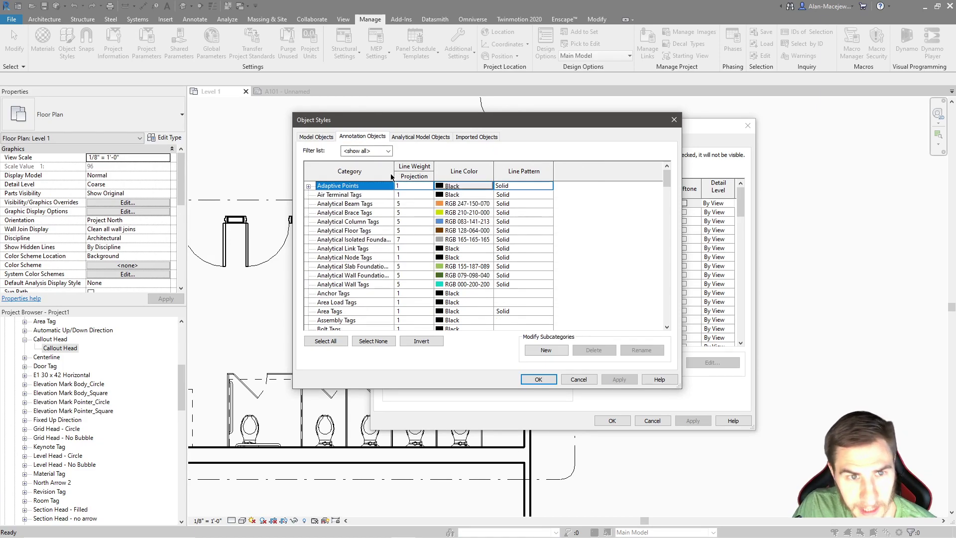
pyautogui.scroll(-5, 368, 253)
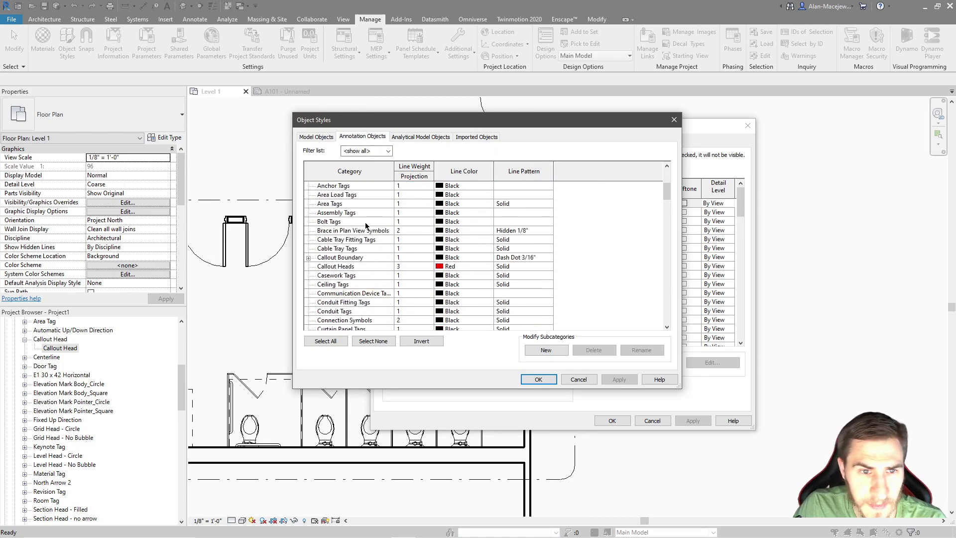
pyautogui.click(342, 268)
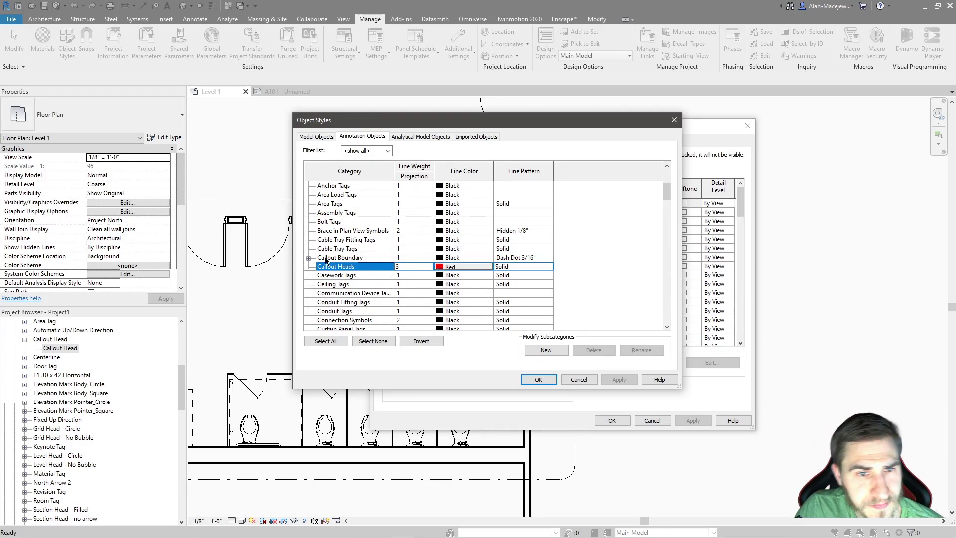
pyautogui.click(346, 257)
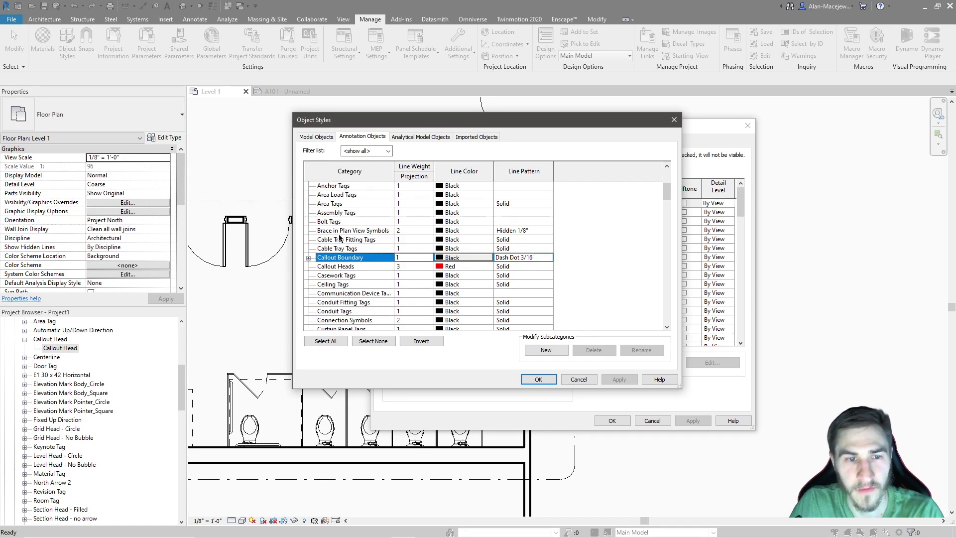
pyautogui.click(308, 257)
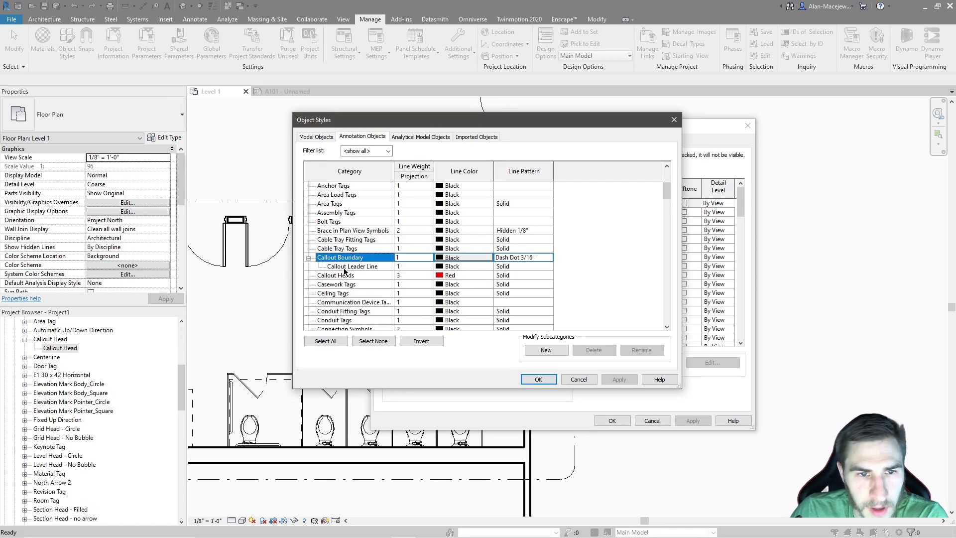
pyautogui.click(366, 266)
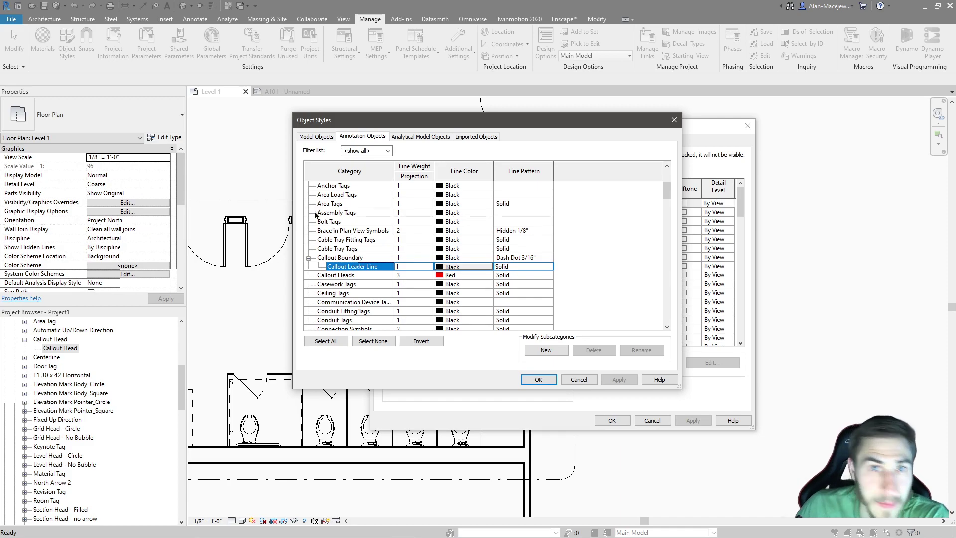
# Step: Set the line color of both Callout Boundary and Callout Leader Line to red in the annotation object styles
pyautogui.click(451, 258)
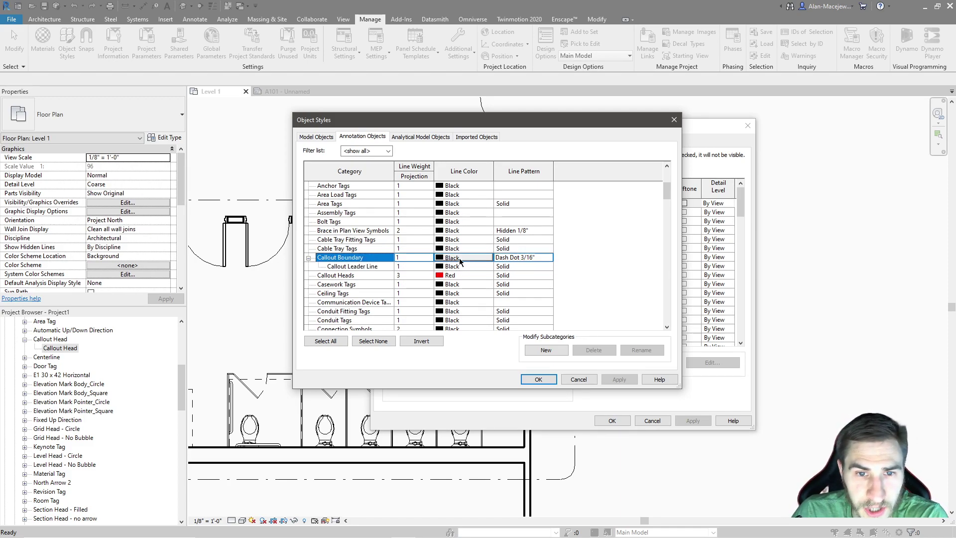
pyautogui.click(451, 258)
pyautogui.click(383, 194)
pyautogui.click(515, 343)
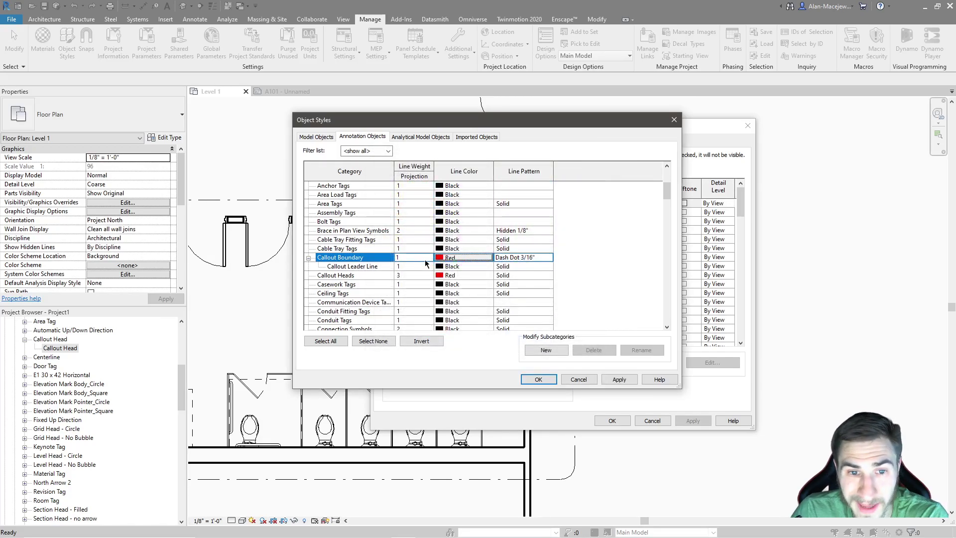
pyautogui.click(456, 266)
pyautogui.click(456, 267)
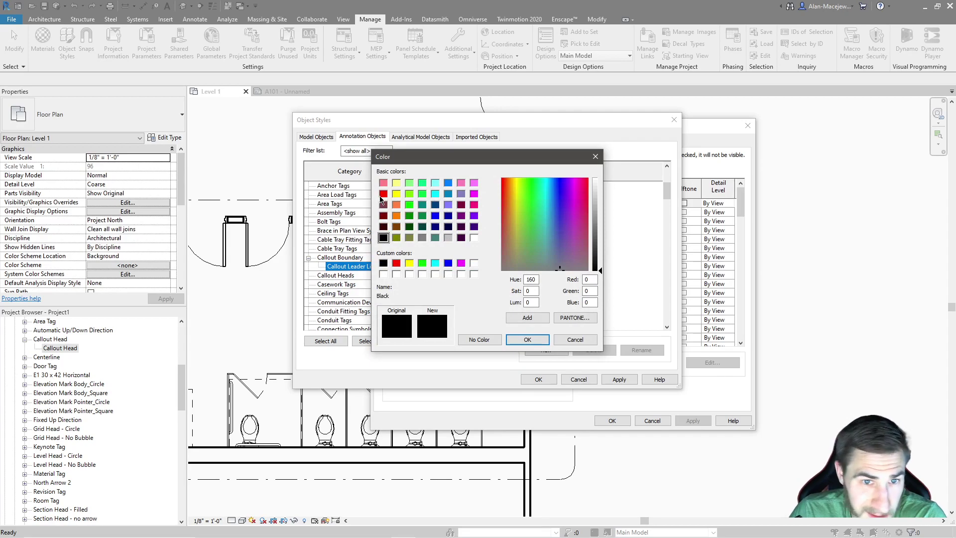
pyautogui.click(382, 194)
pyautogui.click(527, 339)
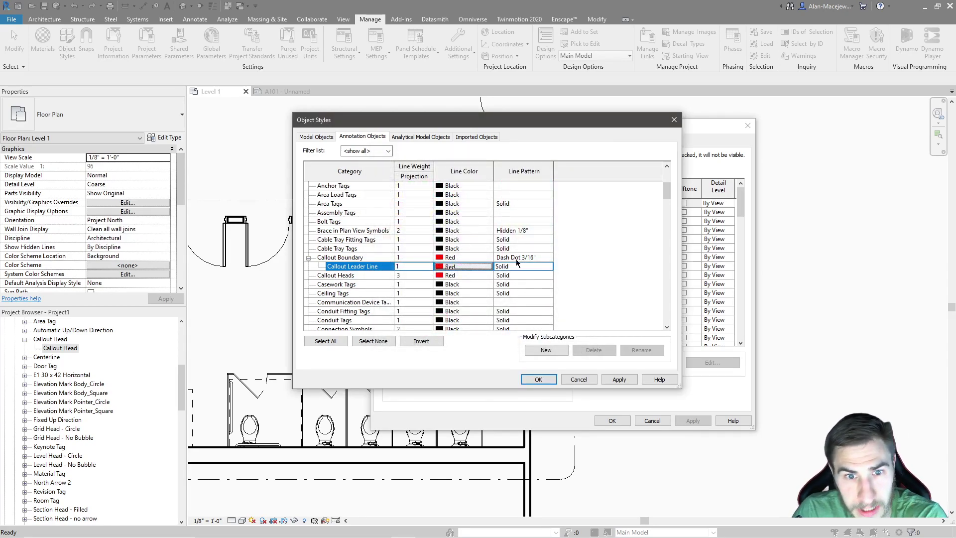
# Step: Set the projection line weight of Callout Boundary and Callout Leader Line to 3 and accept the style and override settings
pyautogui.click(430, 257)
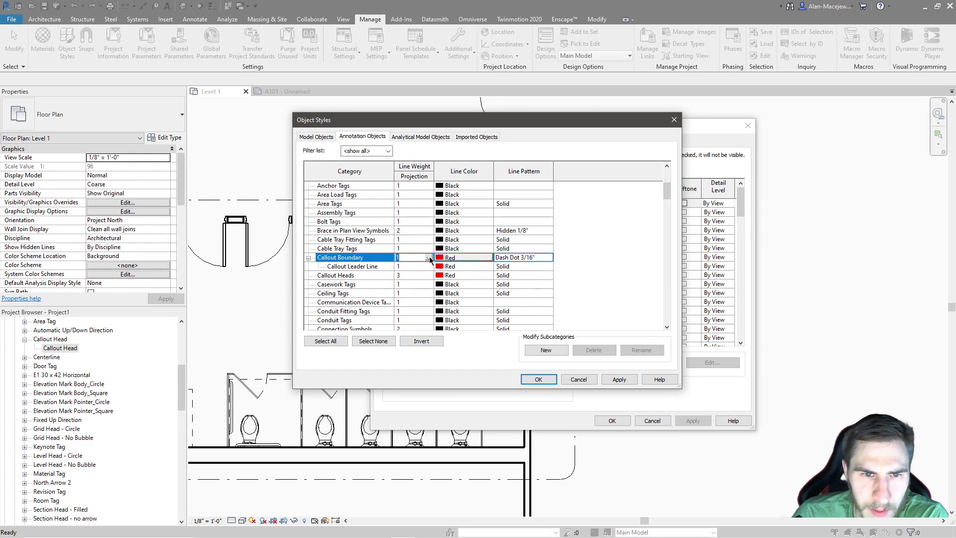
pyautogui.write('3')
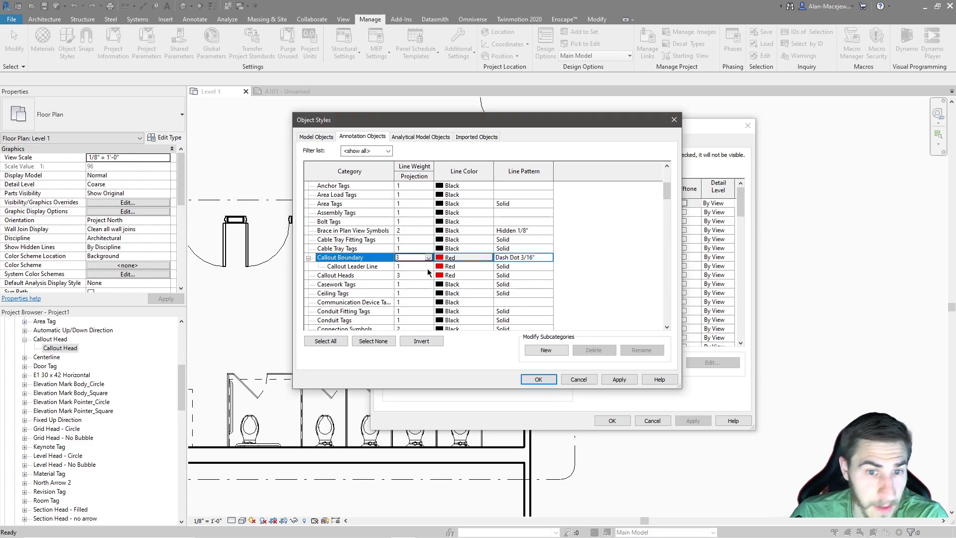
pyautogui.click(428, 268)
pyautogui.click(428, 267)
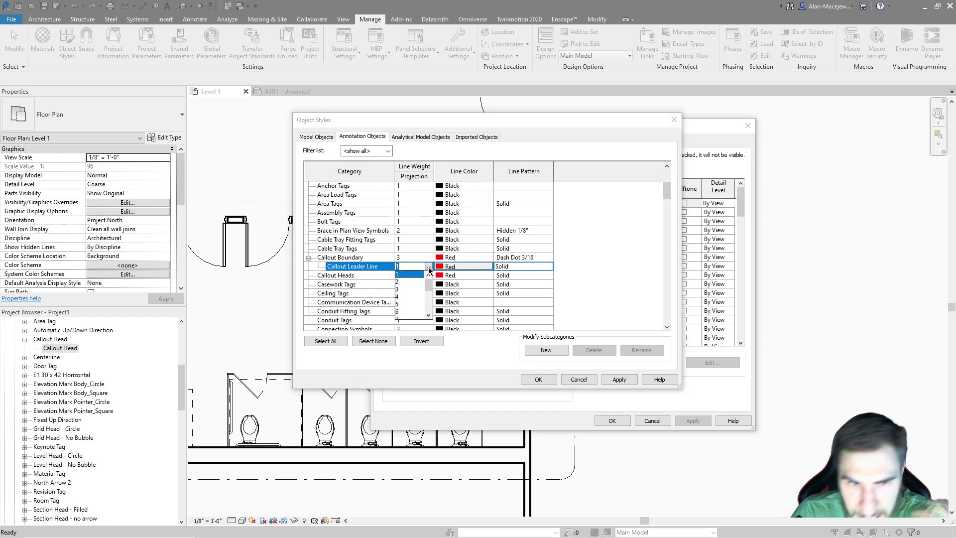
pyautogui.click(410, 288)
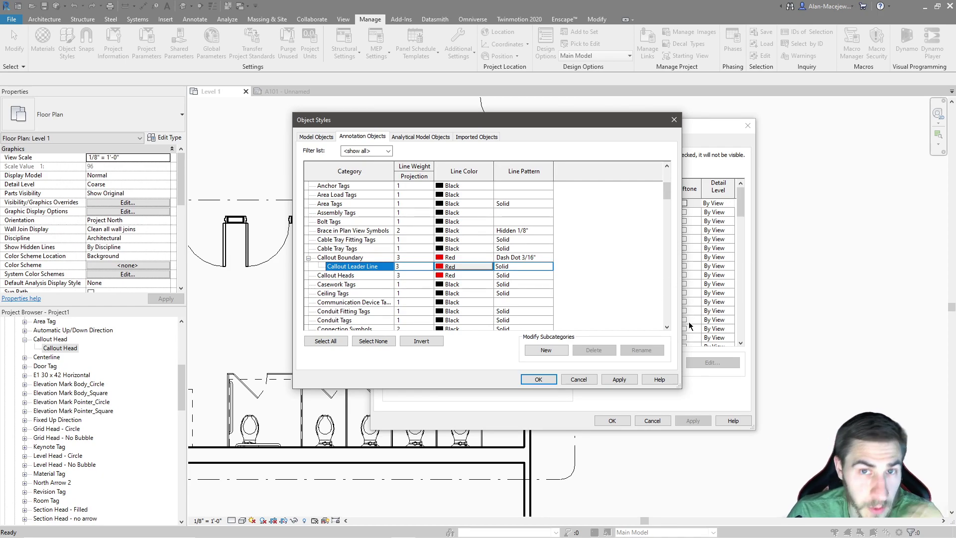
pyautogui.click(540, 379)
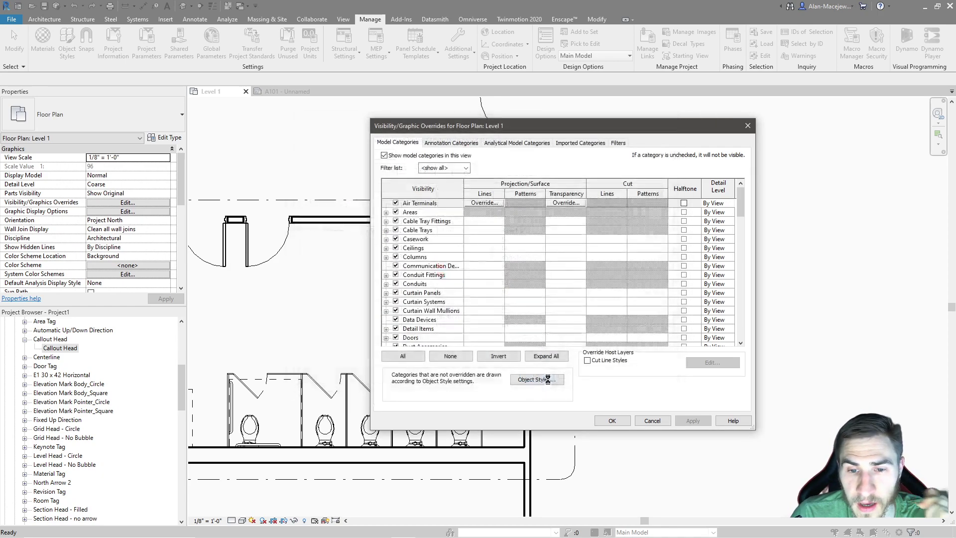
pyautogui.click(612, 420)
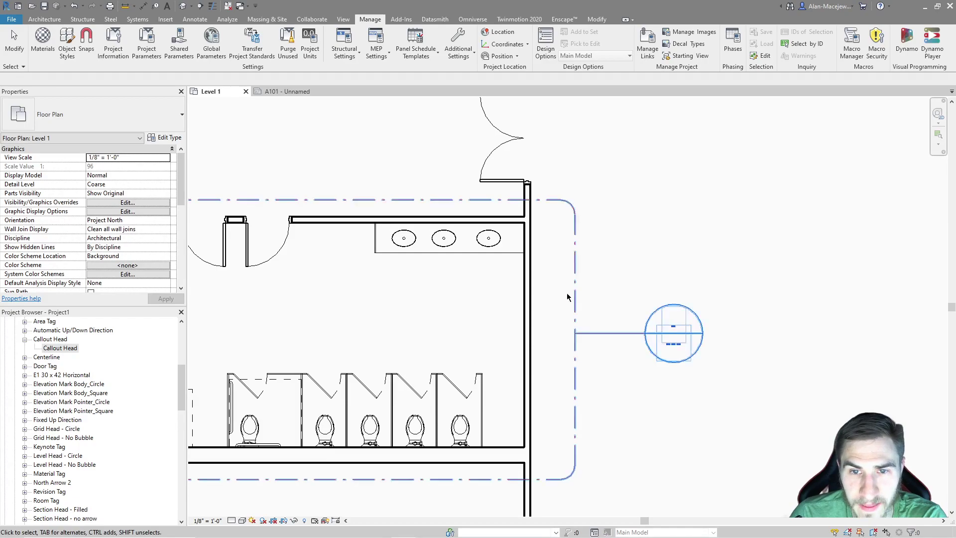
# Step: Set the projection line weight of Callout Boundary and Callout Heads to 6 in the project's annotation object styles
pyautogui.scroll(4, 569, 314)
pyautogui.scroll(-3, 610, 181)
pyautogui.scroll(-1, 593, 225)
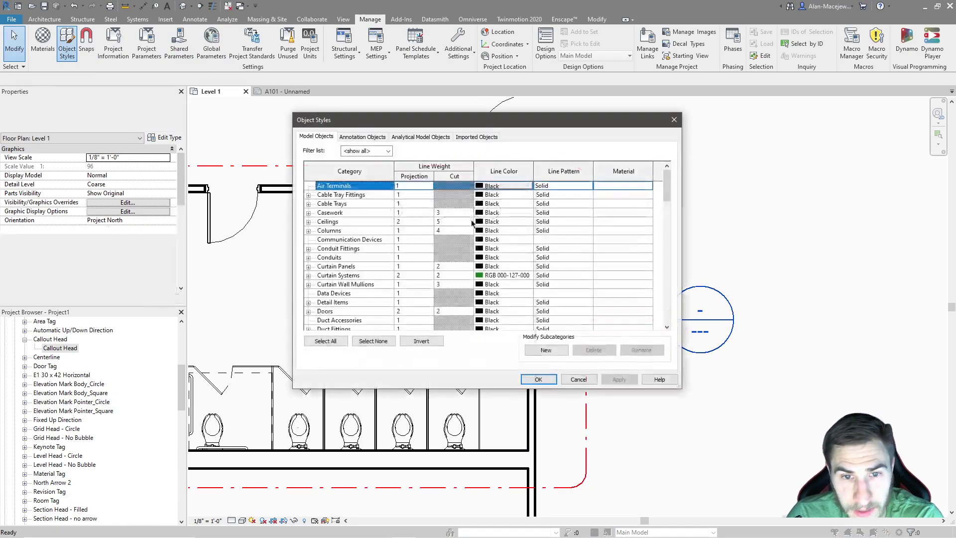
pyautogui.scroll(-5, 424, 234)
pyautogui.click(363, 136)
pyautogui.scroll(-5, 386, 235)
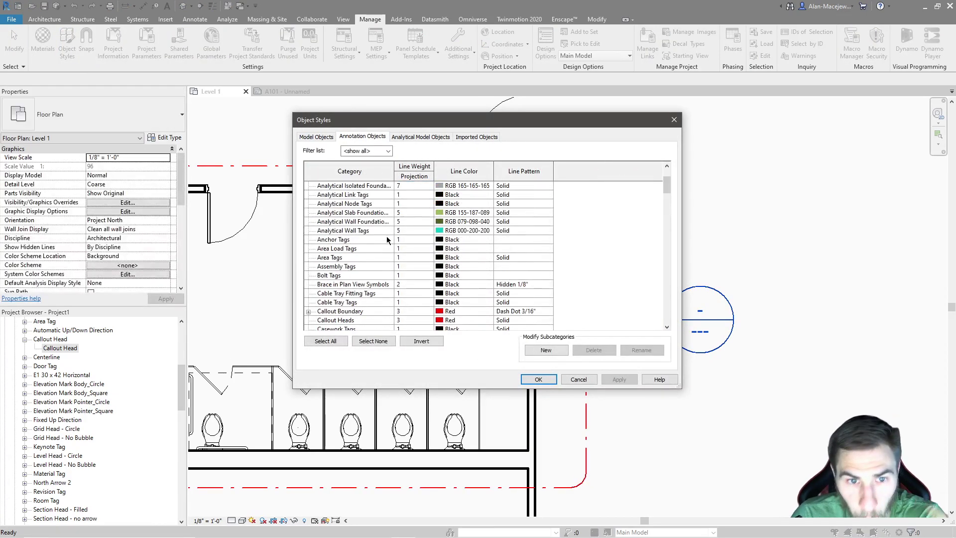
pyautogui.click(411, 231)
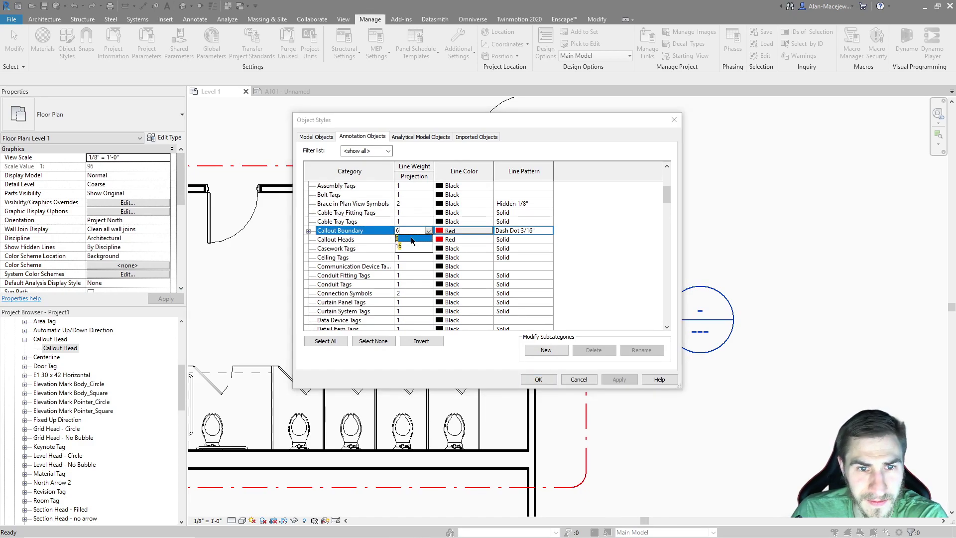
pyautogui.click(408, 239)
pyautogui.click(428, 240)
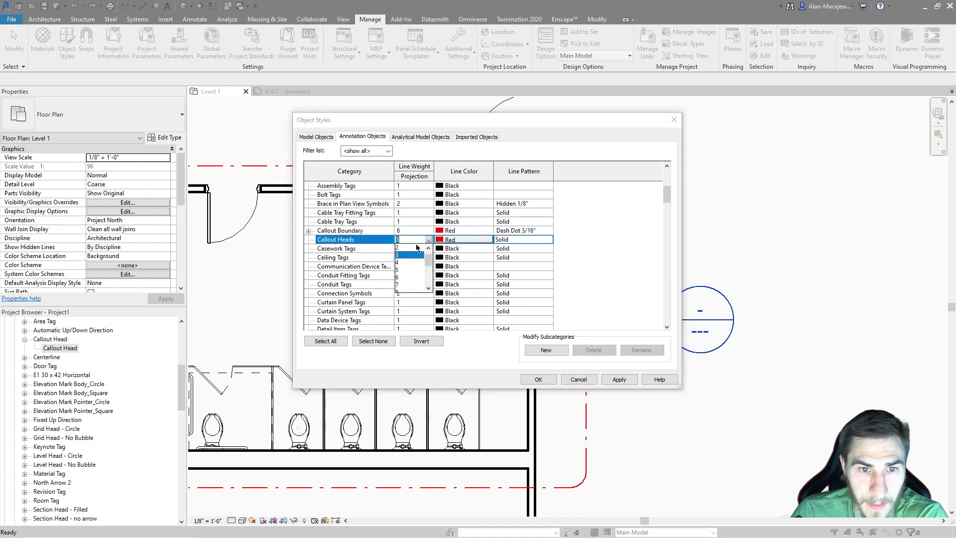
pyautogui.click(399, 277)
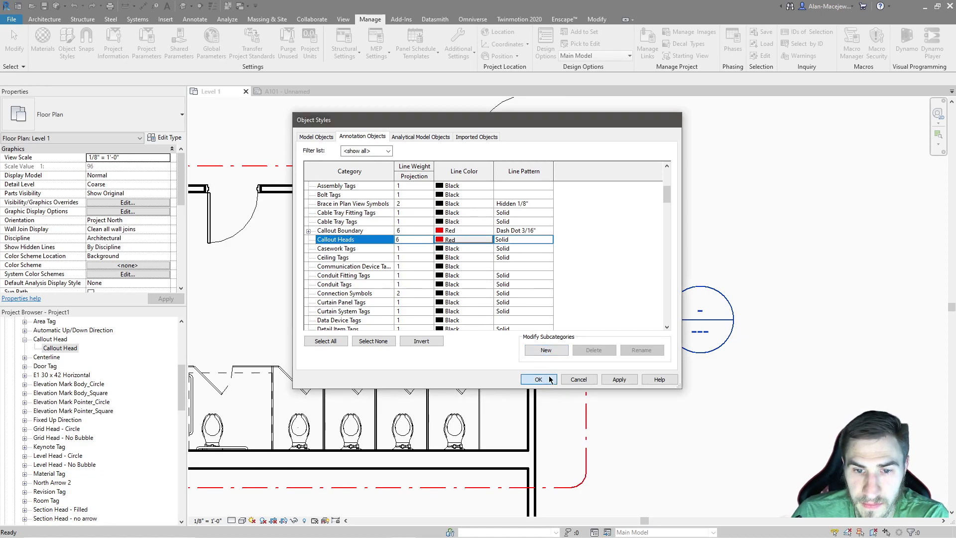
pyautogui.click(541, 379)
# Step: Examine the restroom callout's boundary, leader and head line weights on the Level 1 plan at several zoom levels
pyautogui.scroll(-2, 617, 269)
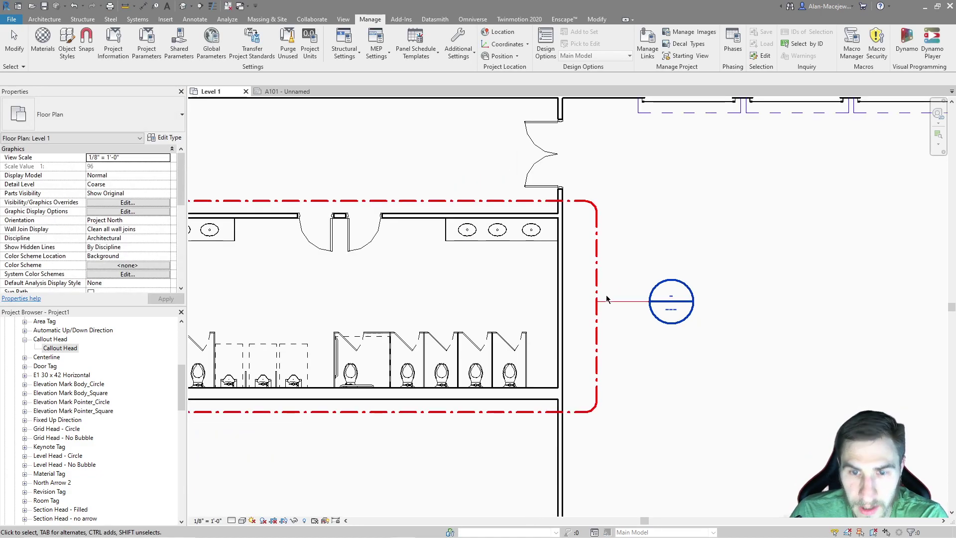
pyautogui.click(595, 269)
pyautogui.press('Escape')
pyautogui.scroll(-5, 618, 266)
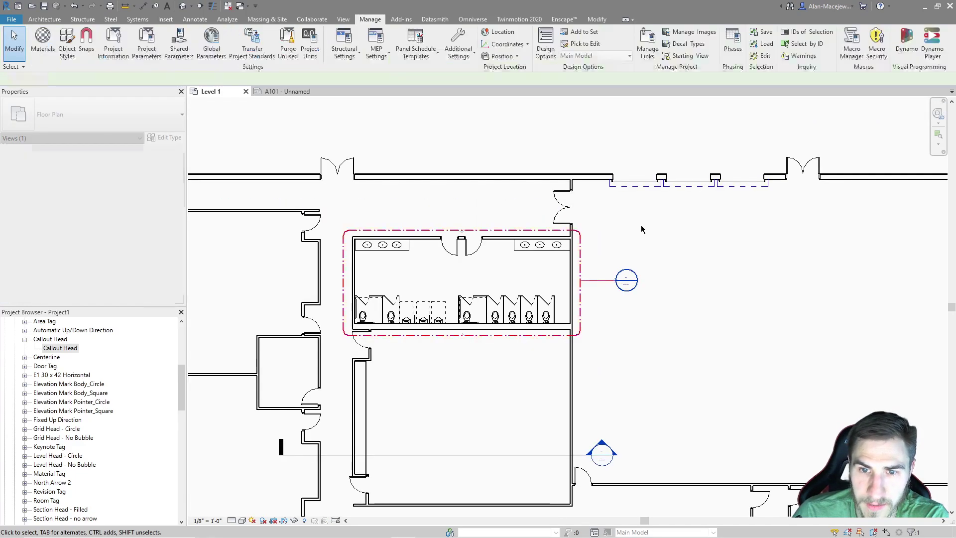
pyautogui.scroll(3, 637, 267)
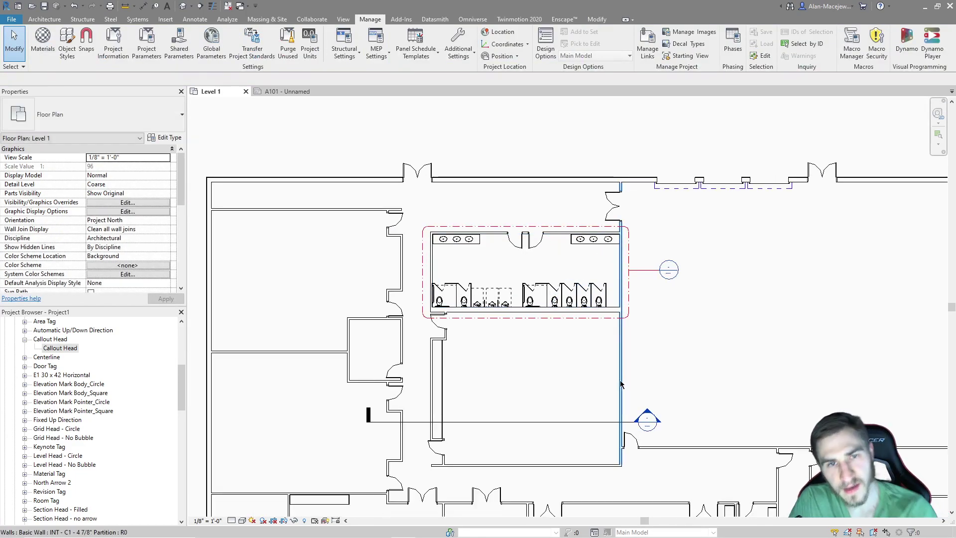
pyautogui.scroll(2, 624, 286)
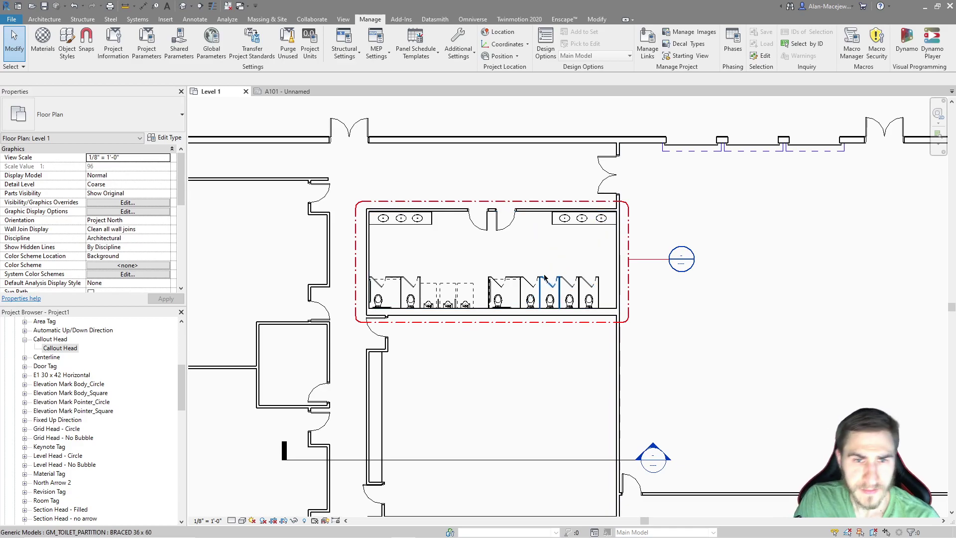
pyautogui.scroll(1, 512, 199)
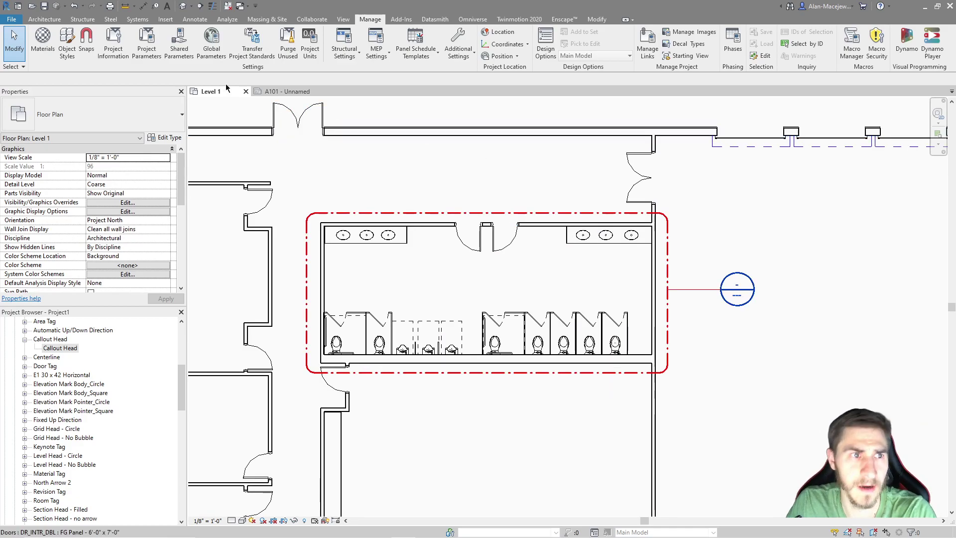
# Step: Set the Callout Boundary line pattern to Solid in the project's annotation object styles
pyautogui.click(67, 45)
pyautogui.click(363, 136)
pyautogui.scroll(-3, 365, 250)
pyautogui.scroll(-1, 366, 252)
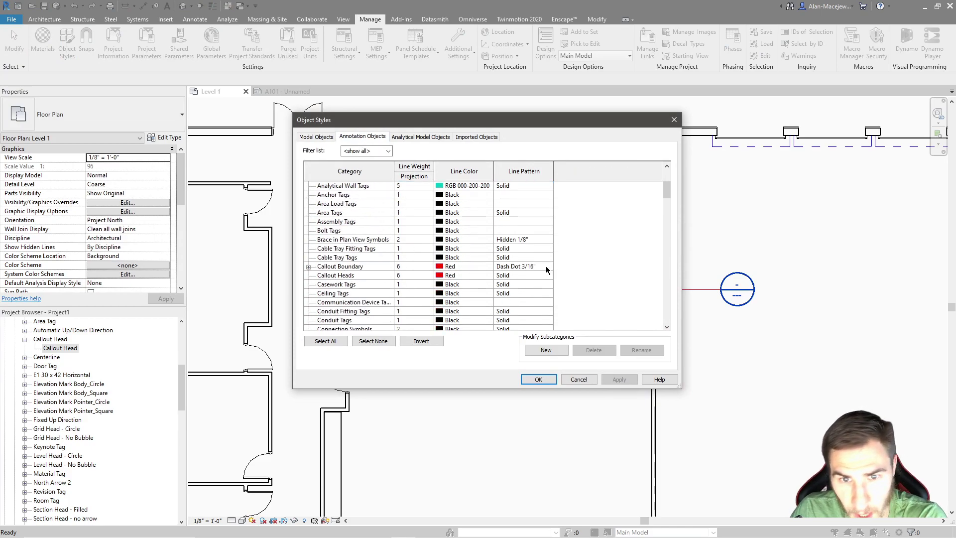
pyautogui.click(549, 267)
pyautogui.click(548, 267)
pyautogui.scroll(5, 525, 288)
pyautogui.click(518, 279)
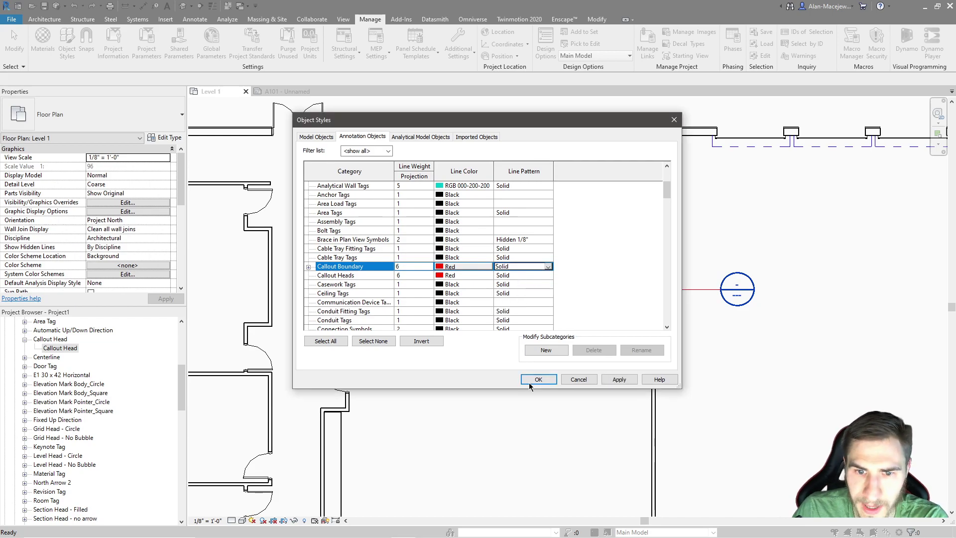
pyautogui.click(529, 382)
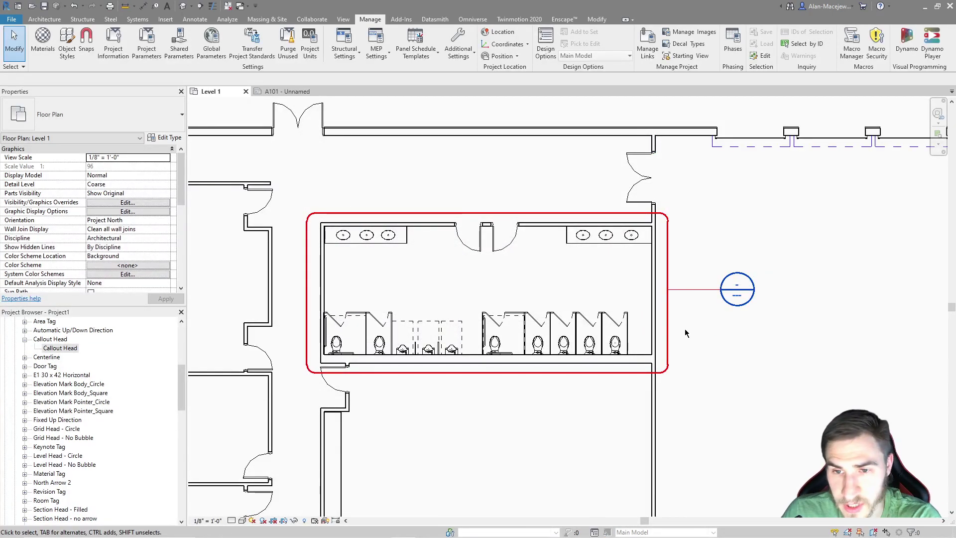
# Step: Set the corner radius of the callout tag type "Callout Head w 1/8" Corner Radius" to 0"
pyautogui.scroll(4, 685, 329)
pyautogui.scroll(-3, 617, 265)
pyautogui.moveTo(618, 241); pyautogui.dragTo(635, 257, button='middle')
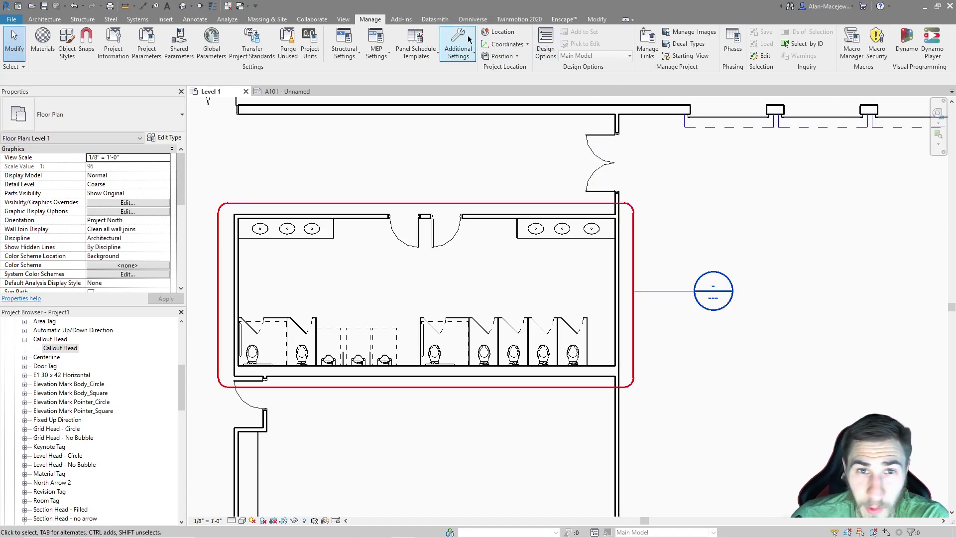
pyautogui.click(458, 52)
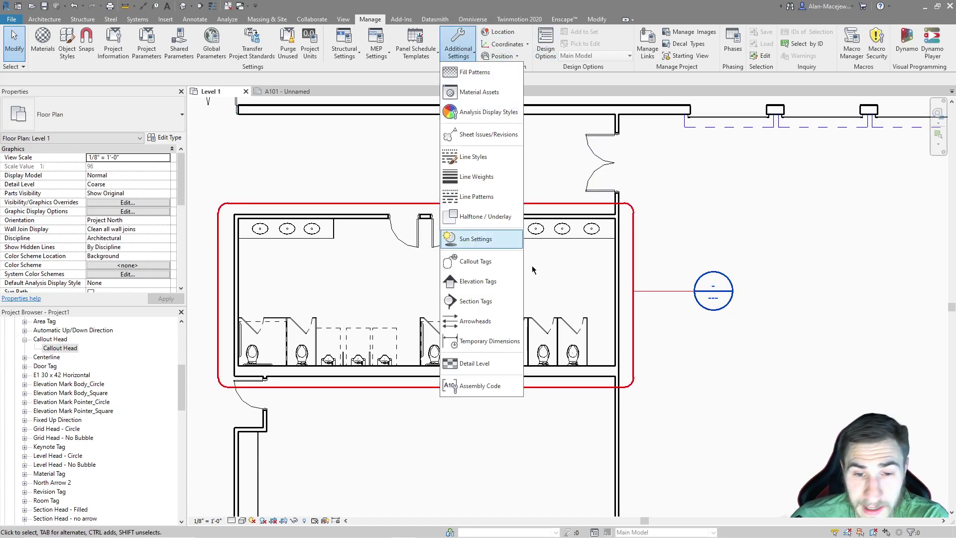
pyautogui.click(475, 261)
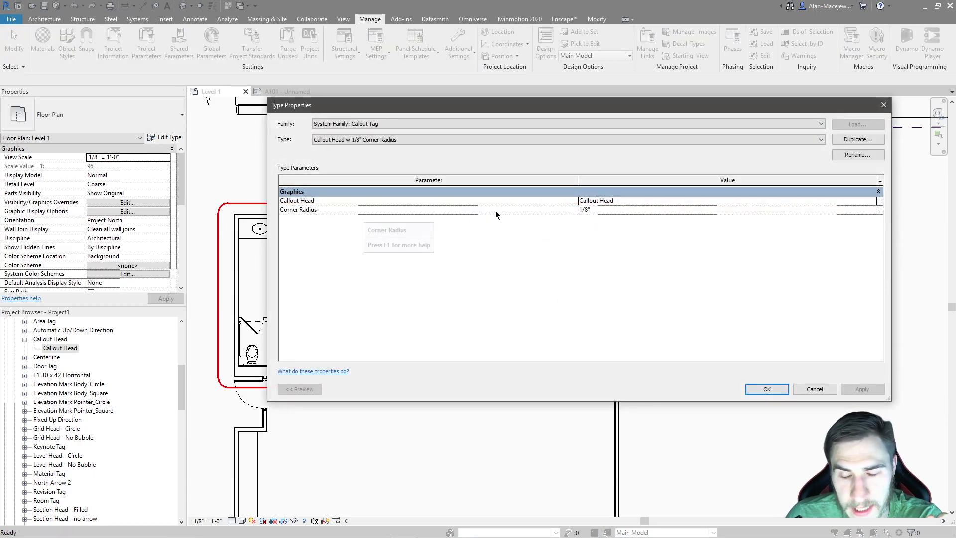
pyautogui.click(610, 209)
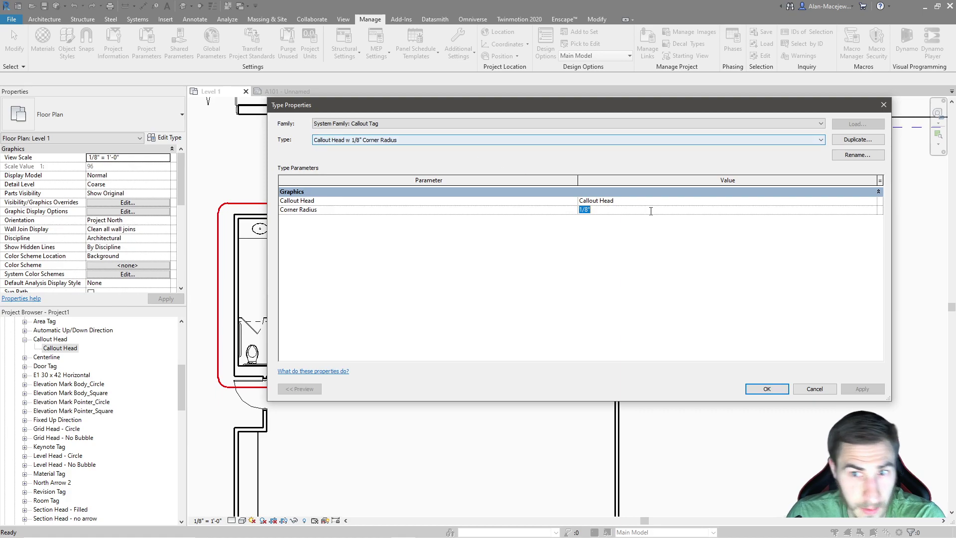
pyautogui.press('Return')
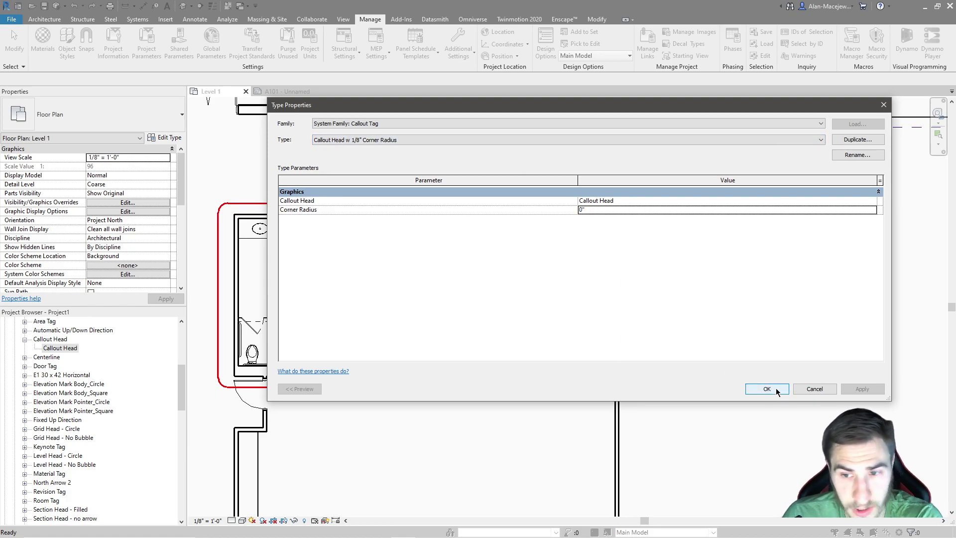
pyautogui.click(766, 389)
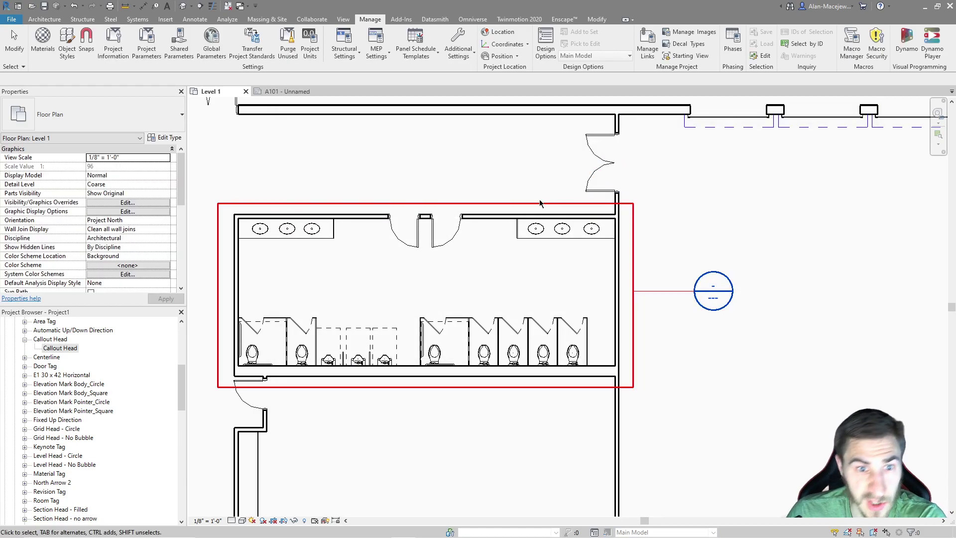
pyautogui.click(635, 309)
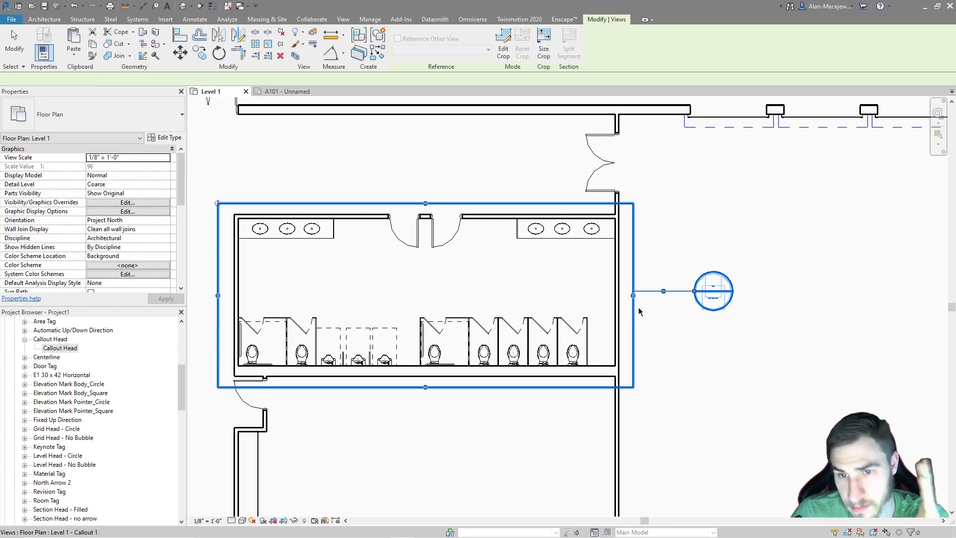
pyautogui.scroll(-2, 719, 243)
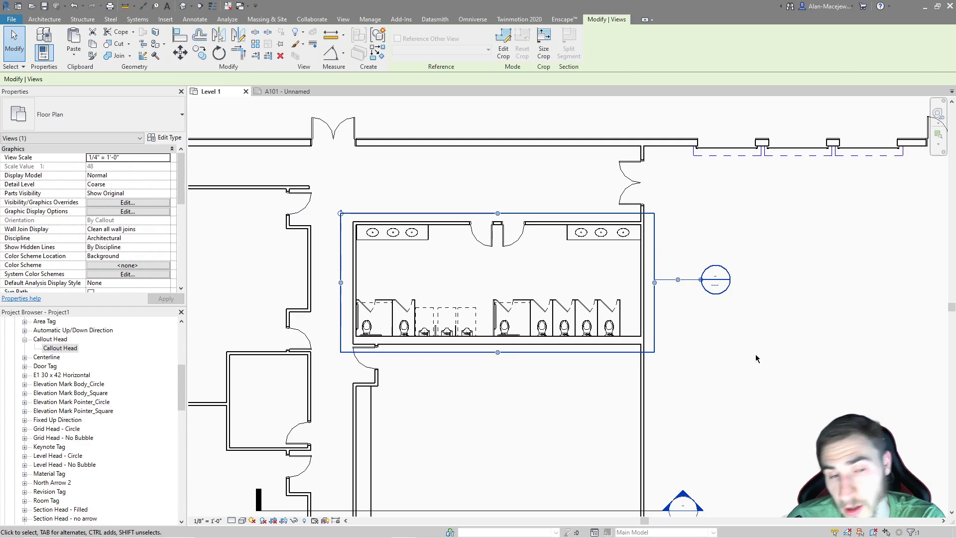
pyautogui.click(750, 367)
pyautogui.press('Escape')
pyautogui.scroll(-1, 704, 329)
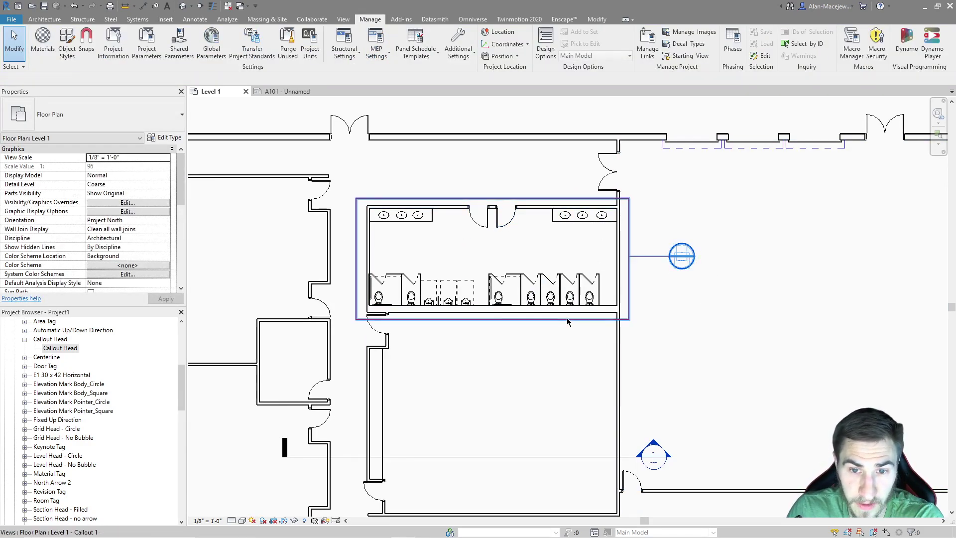
# Step: Locate the Section Head - Filled family among the project's annotation symbols
pyautogui.moveTo(606, 363); pyautogui.dragTo(592, 281, button='middle')
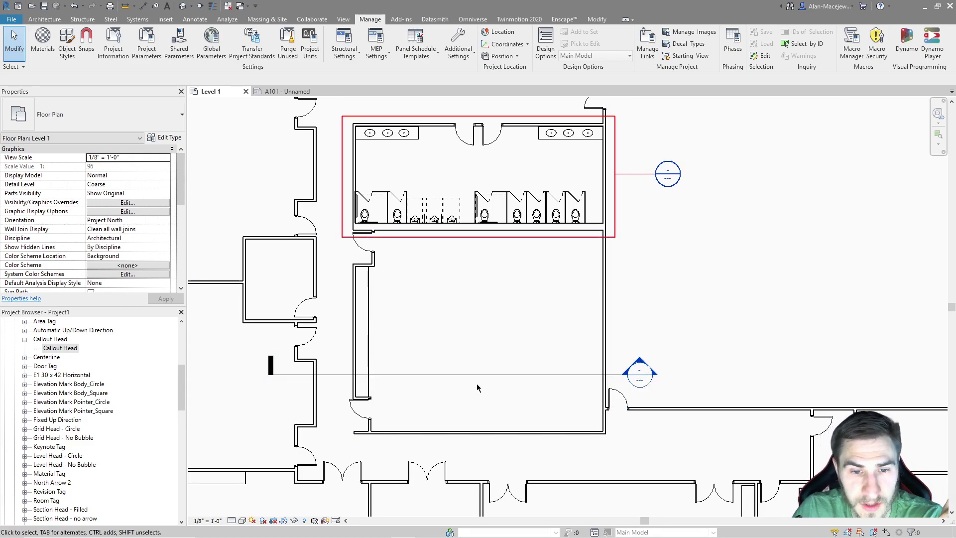
pyautogui.scroll(-3, 117, 352)
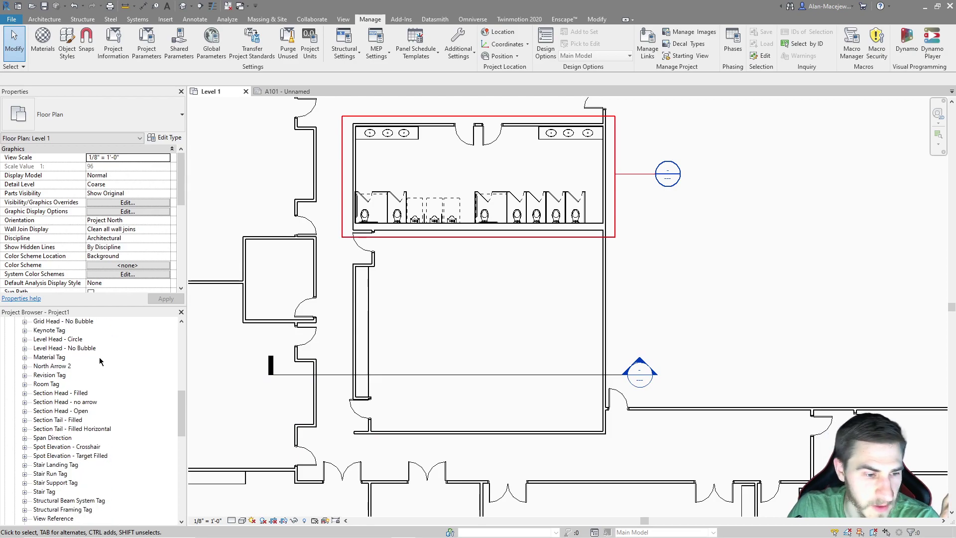
pyautogui.scroll(4, 73, 392)
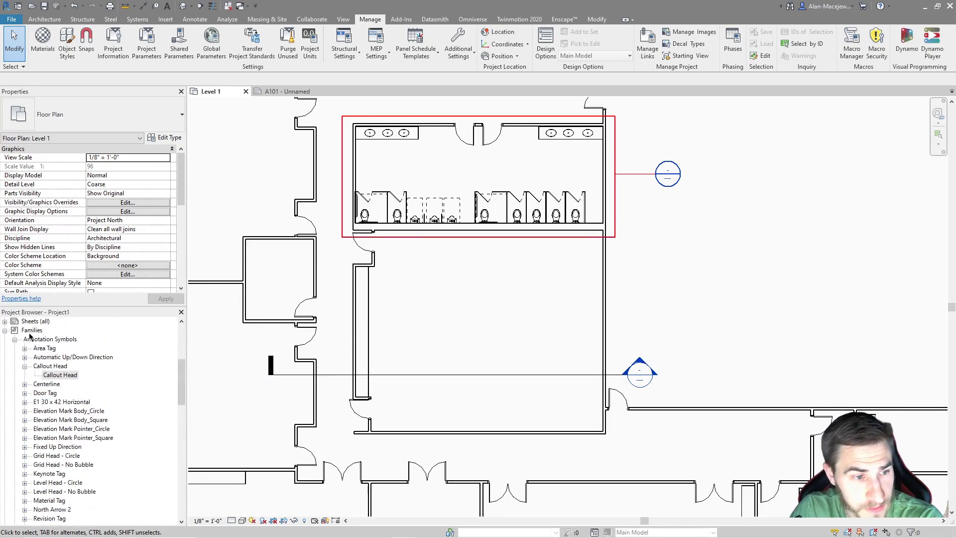
pyautogui.scroll(-5, 62, 364)
pyautogui.click(60, 429)
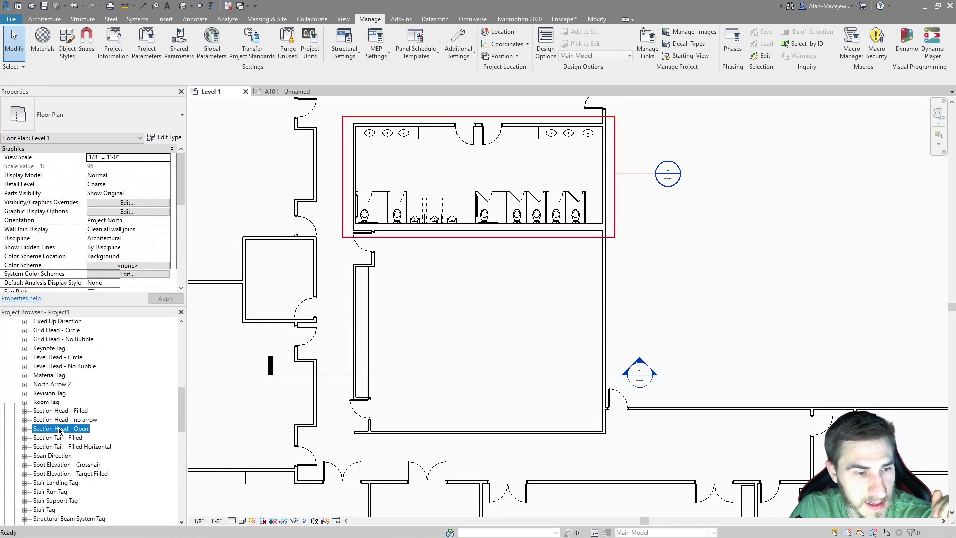
pyautogui.click(67, 410)
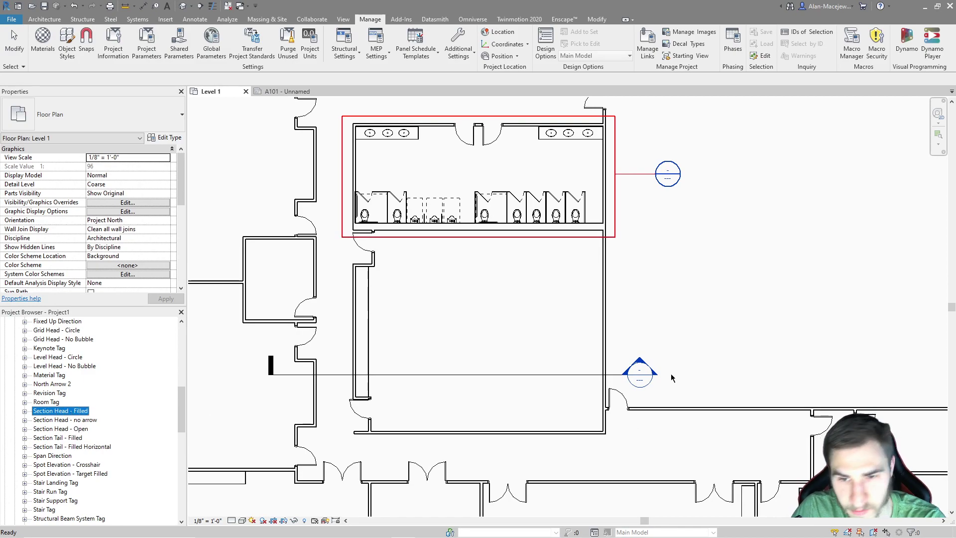
# Step: Open the section tag type of the Level 1 building section and review the available section head choices
pyautogui.click(617, 375)
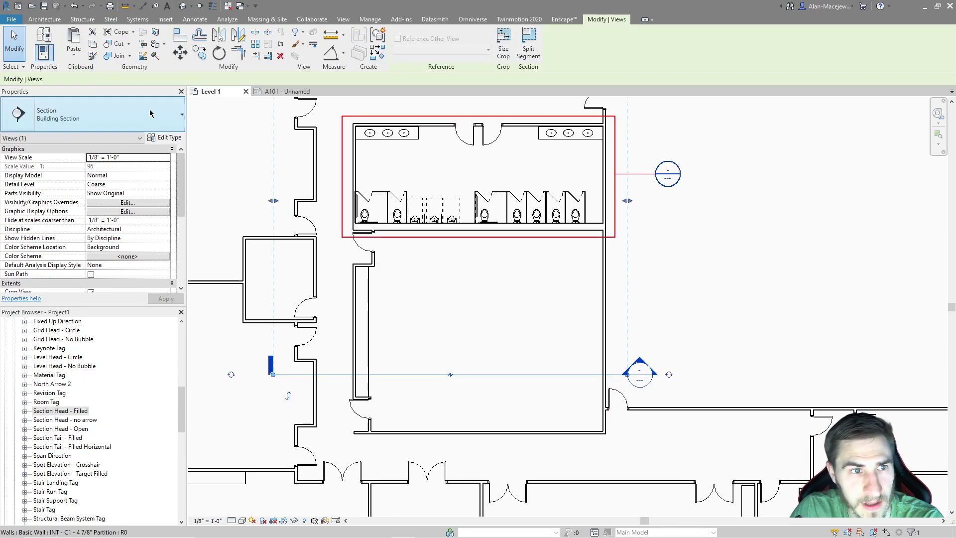
pyautogui.click(164, 138)
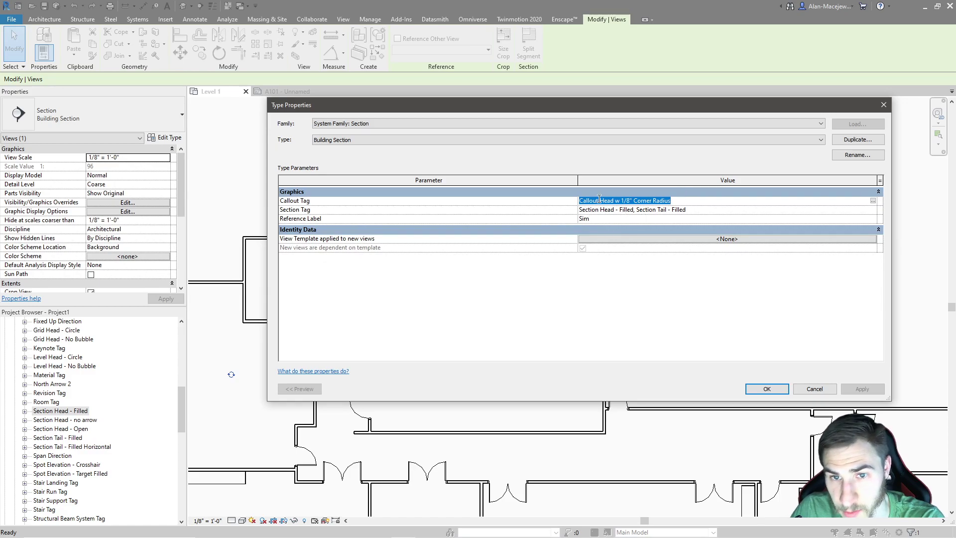
pyautogui.click(870, 211)
pyautogui.click(873, 209)
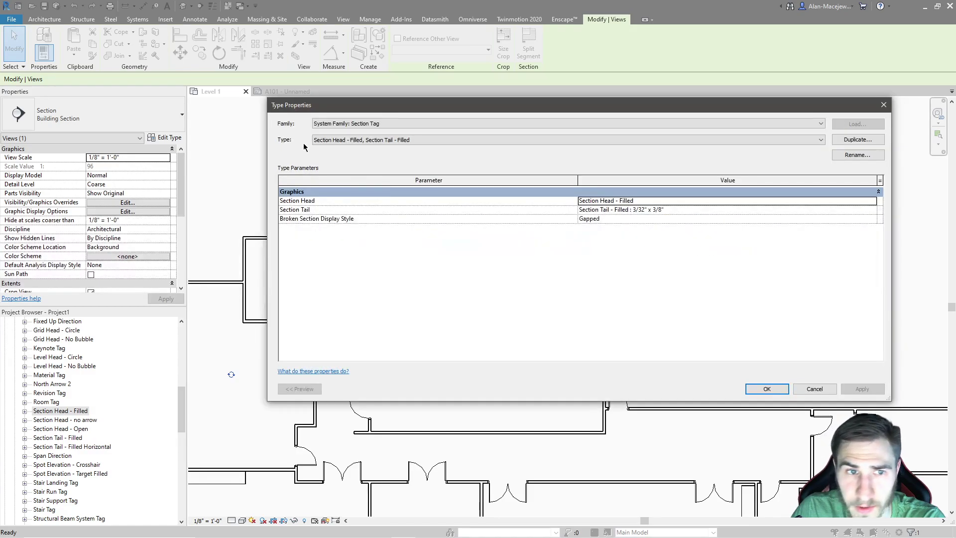
pyautogui.click(872, 202)
pyautogui.scroll(-1, 651, 222)
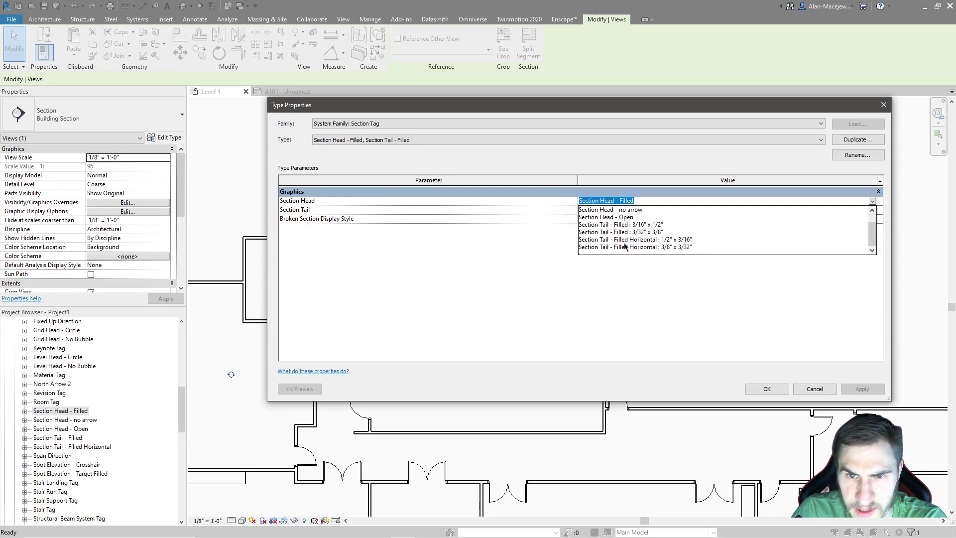
pyautogui.click(482, 264)
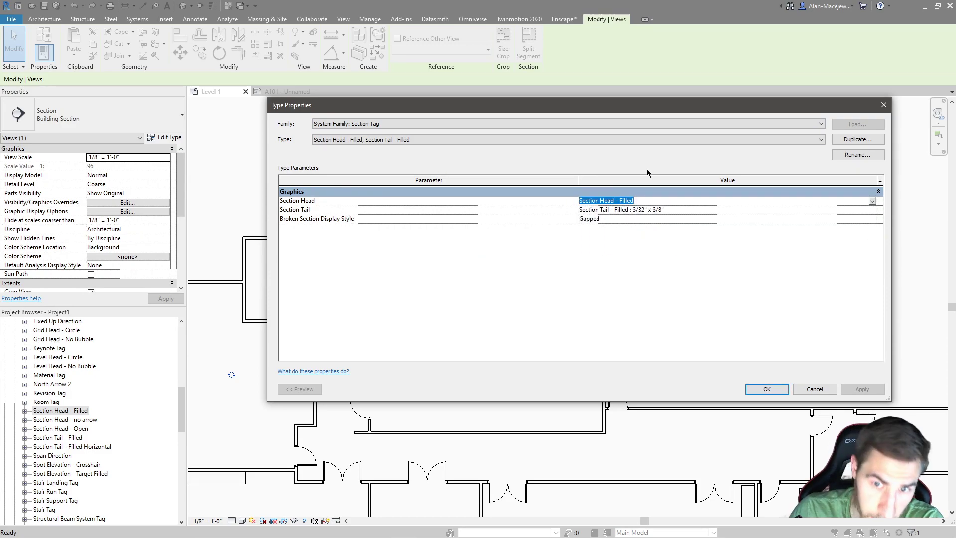
# Step: Review the Broken Section Display Style options, Gapped and Continuous, in the section tag type
pyautogui.click(871, 219)
pyautogui.click(872, 219)
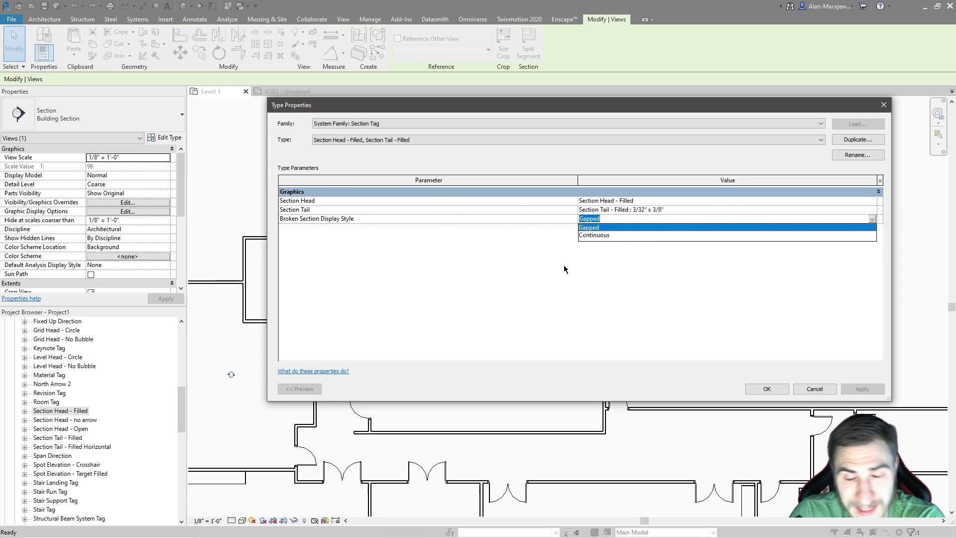
pyautogui.click(496, 291)
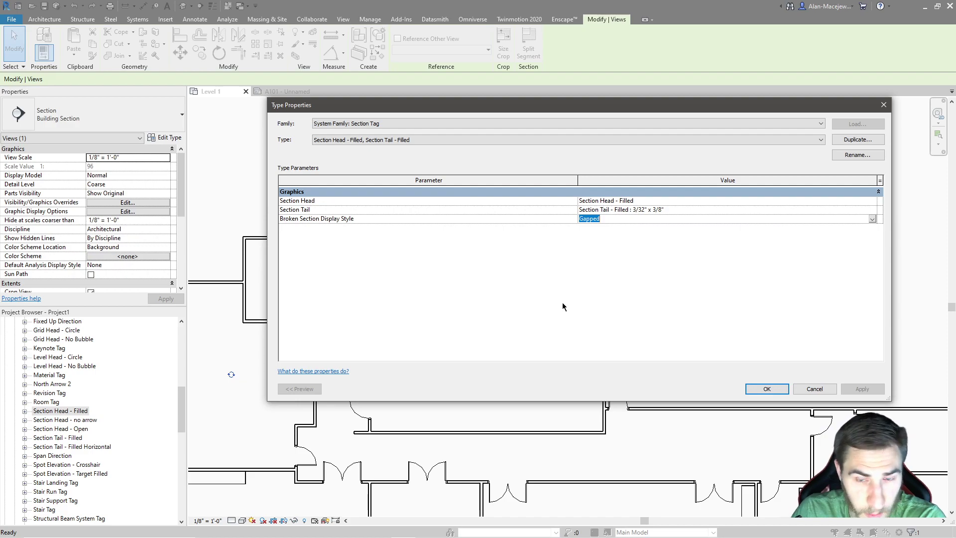
pyautogui.click(872, 219)
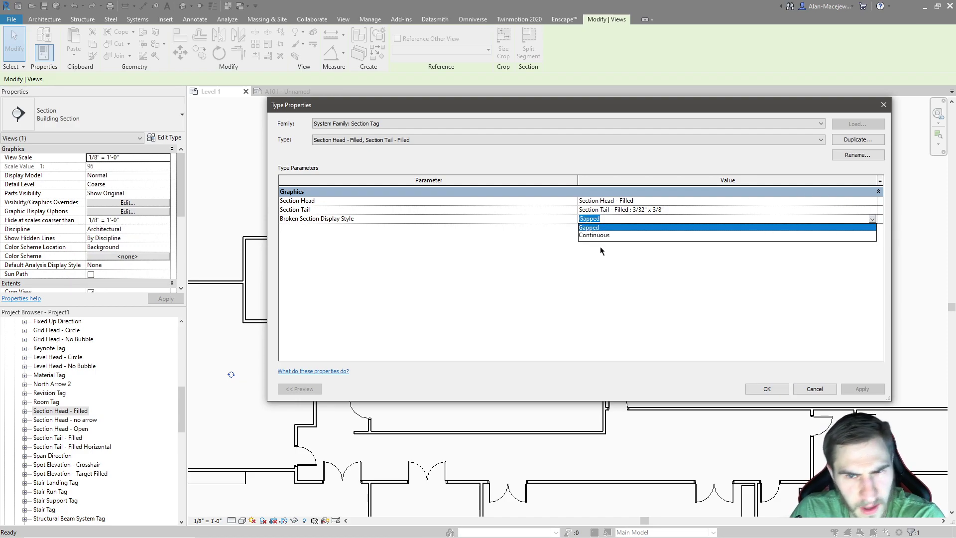
pyautogui.click(615, 324)
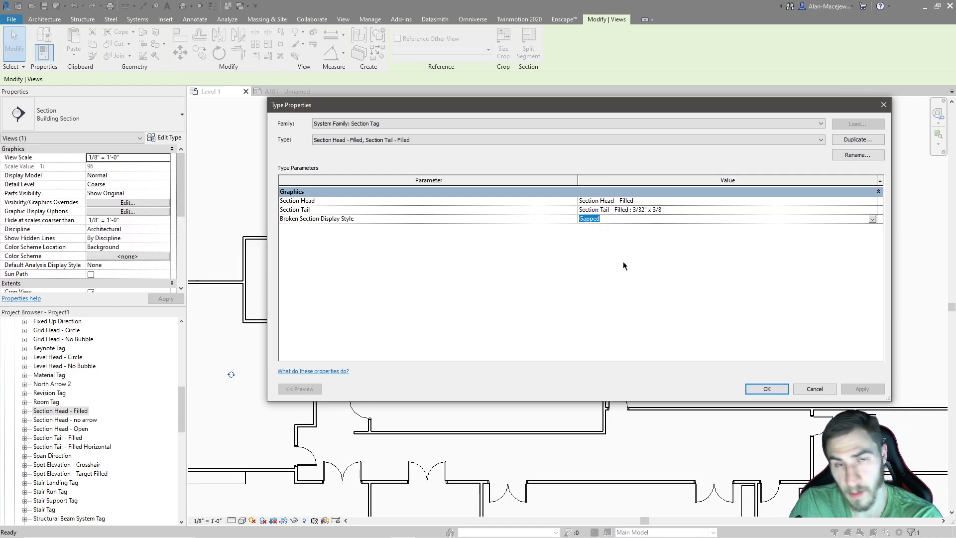
pyautogui.click(875, 220)
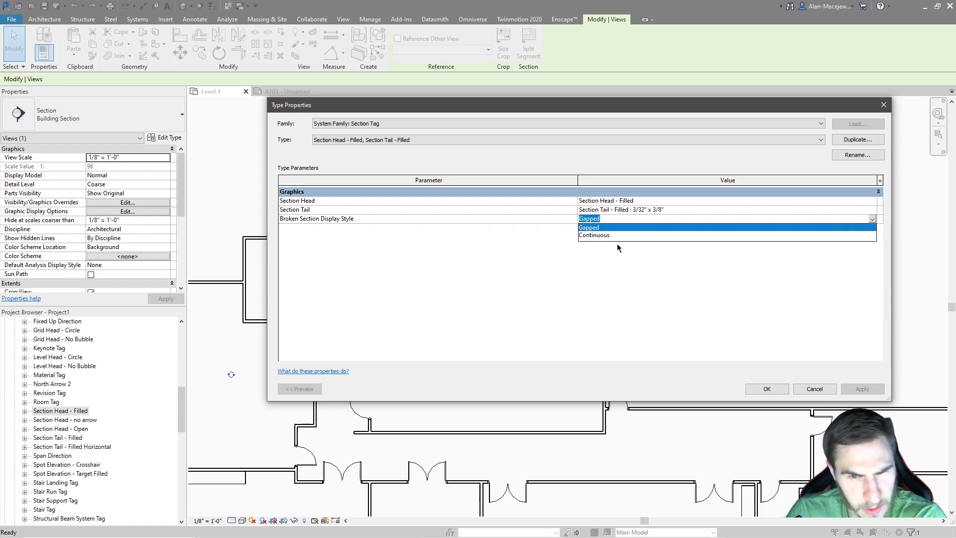
pyautogui.click(599, 271)
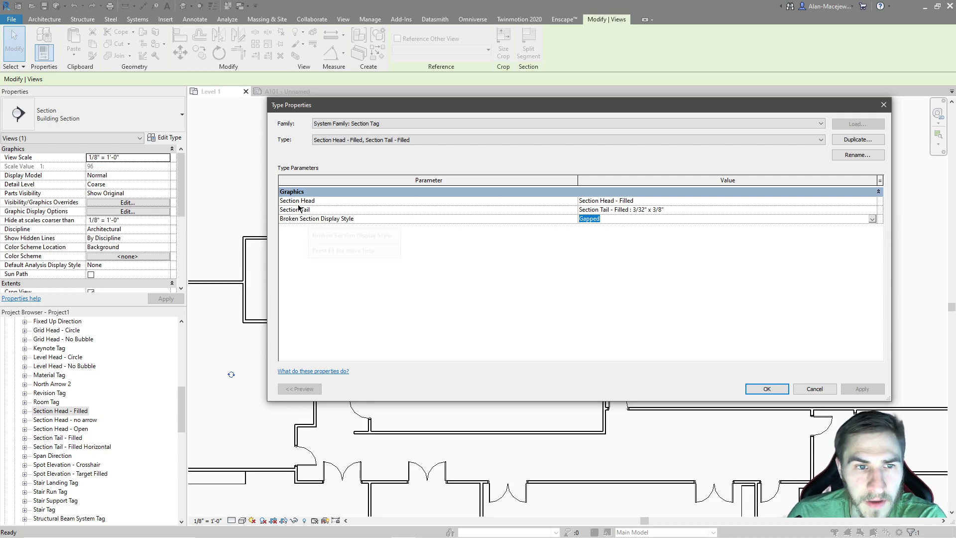
# Step: Review the available section tail choices and leave the section tag and section type properties without applying changes
pyautogui.click(871, 210)
pyautogui.click(872, 209)
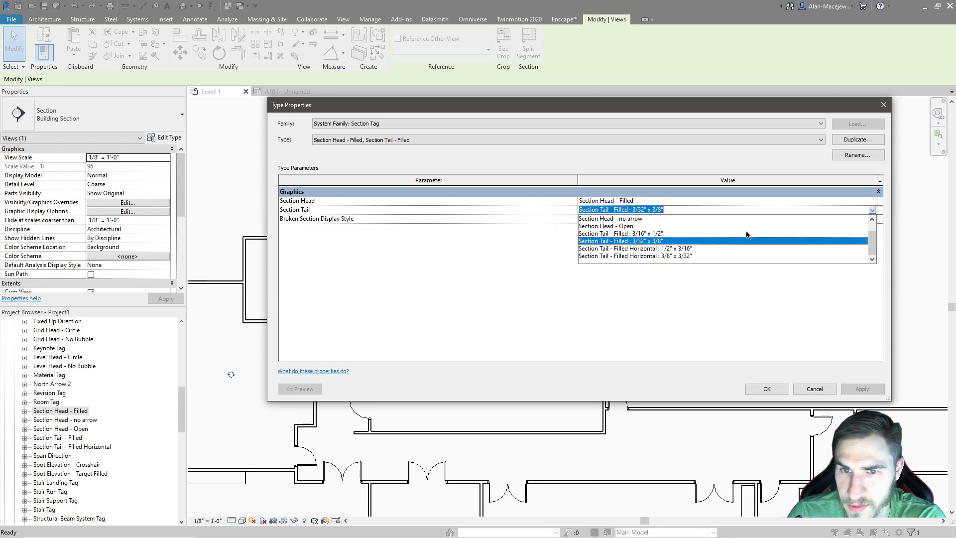
pyautogui.click(692, 256)
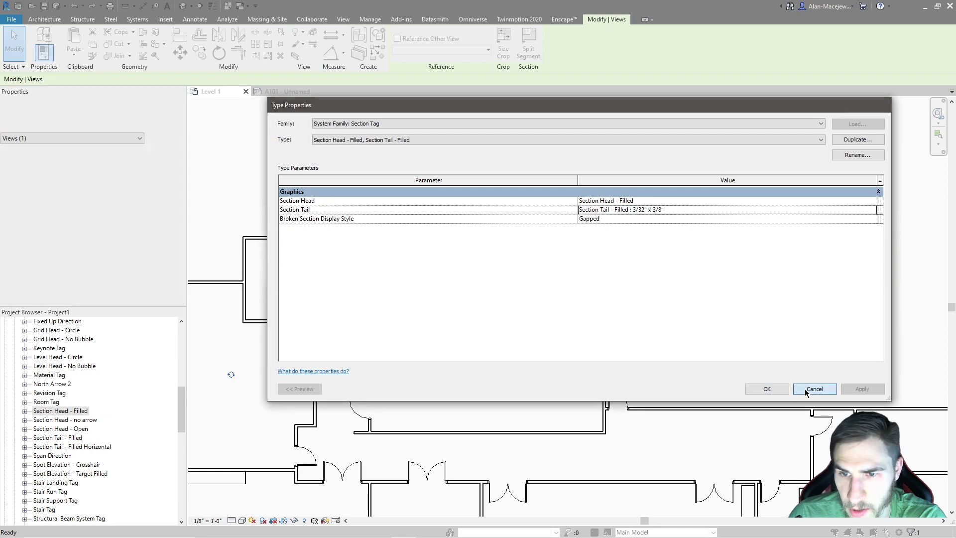
pyautogui.click(810, 388)
pyautogui.click(810, 389)
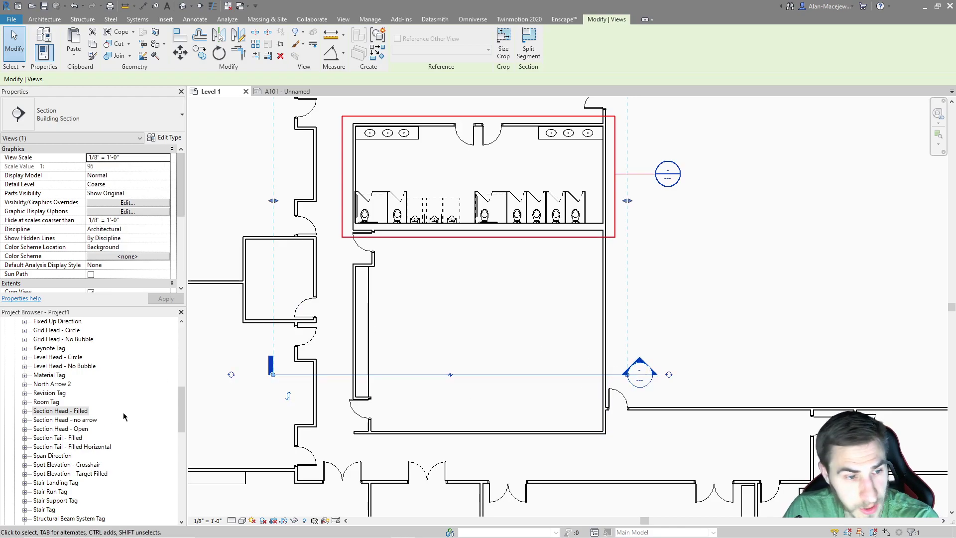
# Step: Open the Section Head - Filled family for editing and turn preview visibility on
pyautogui.click(63, 411)
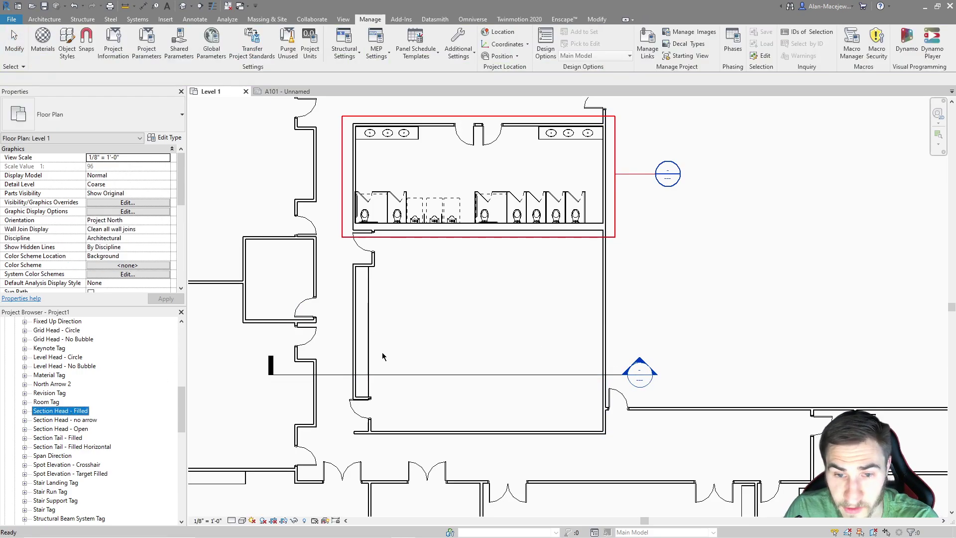
pyautogui.rightClick(62, 411)
pyautogui.click(105, 451)
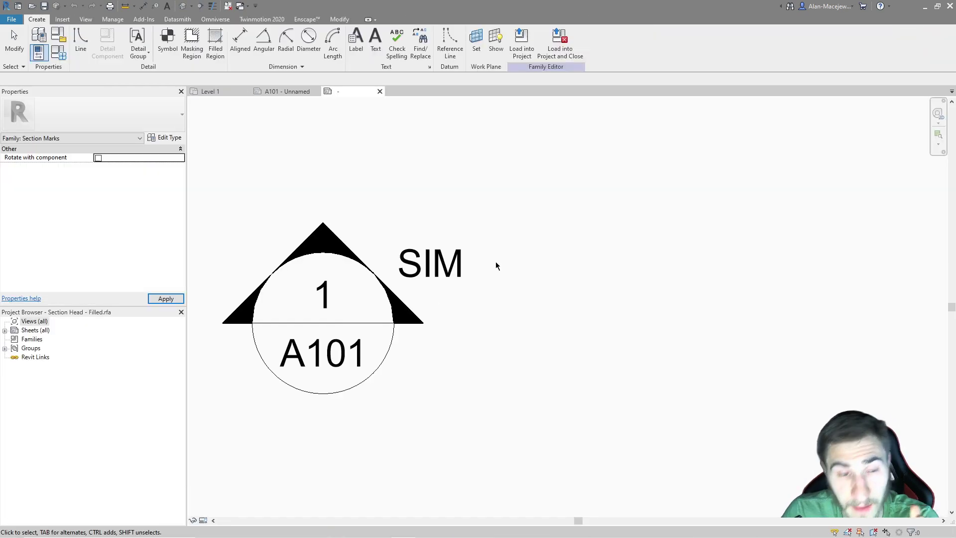
pyautogui.click(206, 521)
pyautogui.click(232, 508)
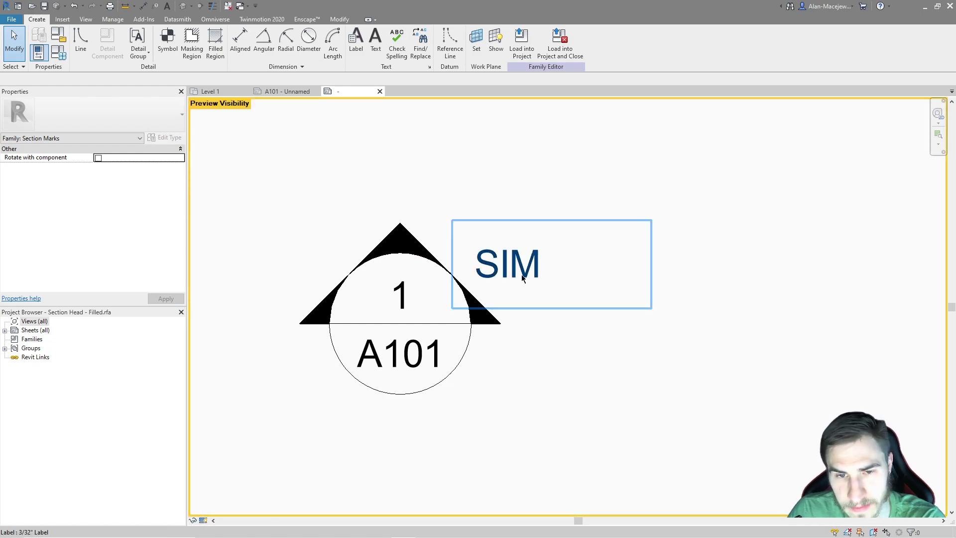
# Step: Inspect the label parameters of the SIM label in the section head family without changing them
pyautogui.click(503, 288)
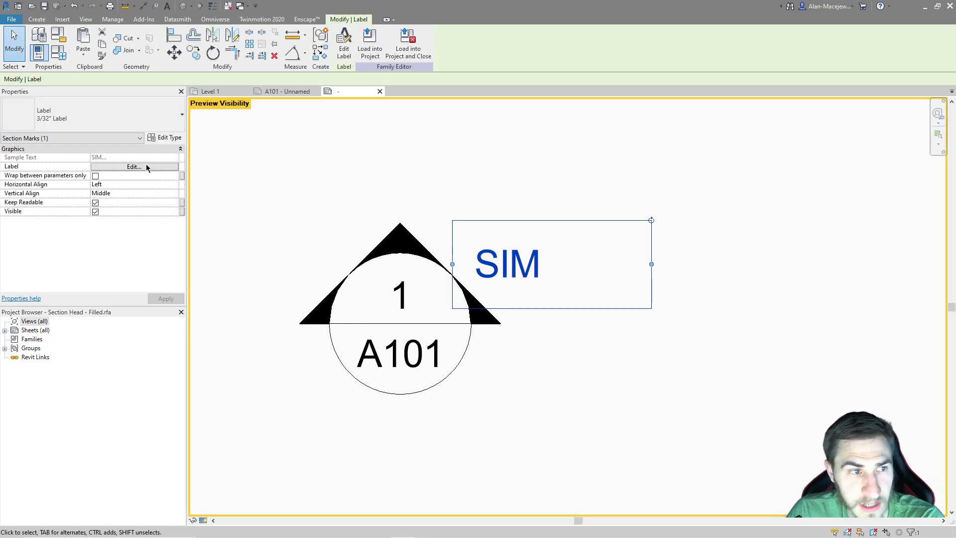
pyautogui.click(147, 167)
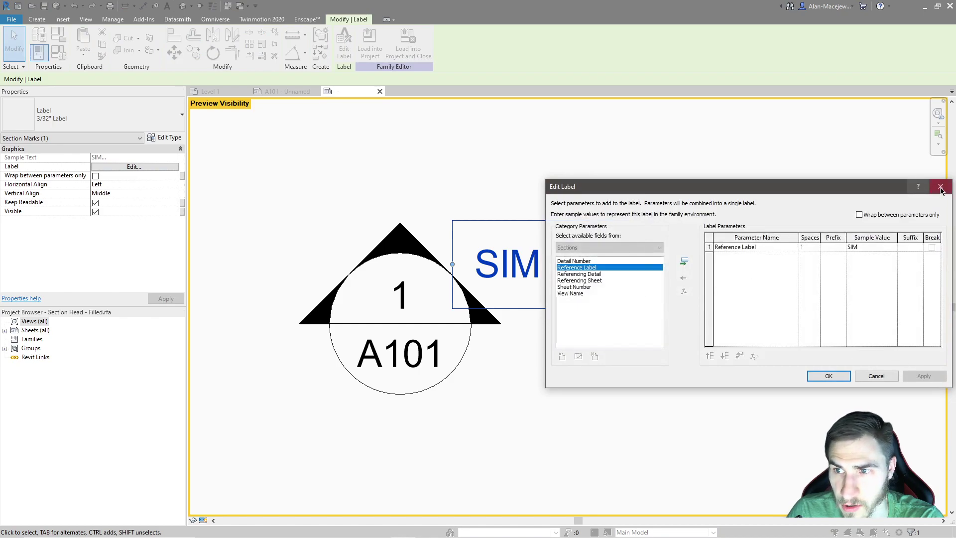
pyautogui.click(941, 187)
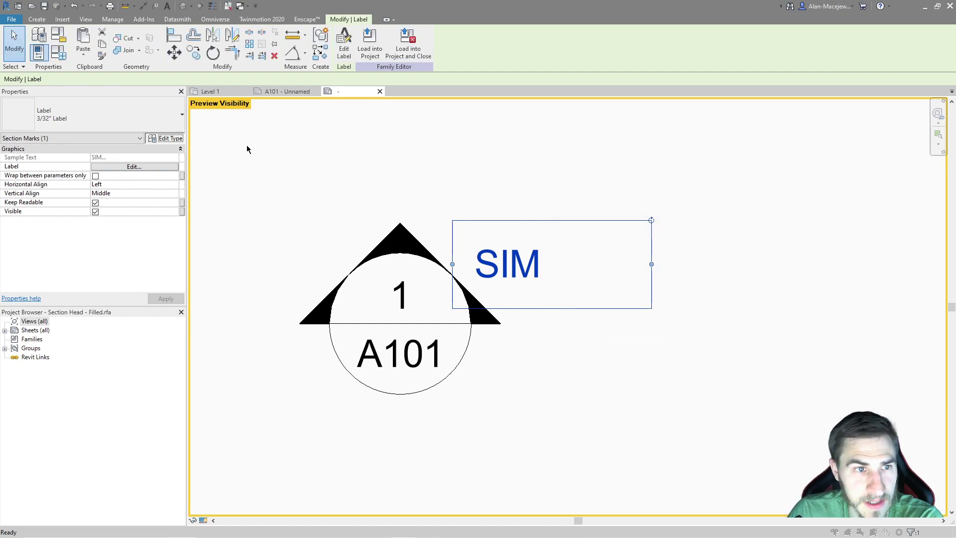
# Step: Change the 3/32" Label type's color to Red in the section head family
pyautogui.click(166, 137)
pyautogui.click(589, 201)
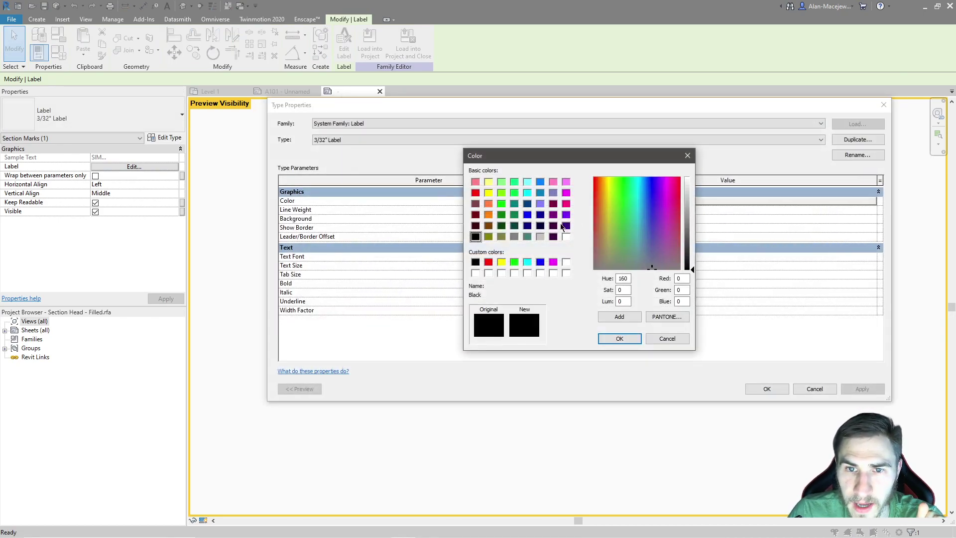
pyautogui.click(475, 193)
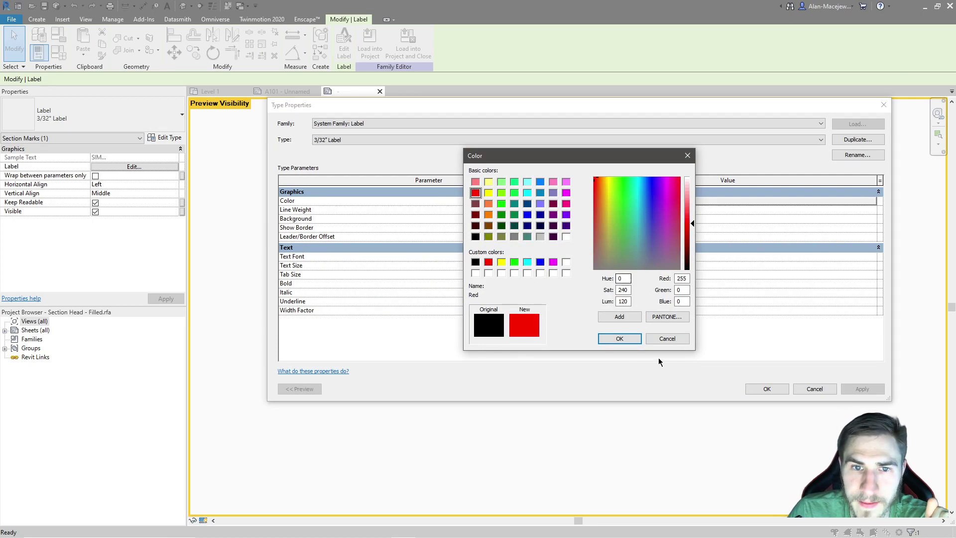
pyautogui.click(632, 341)
pyautogui.click(767, 389)
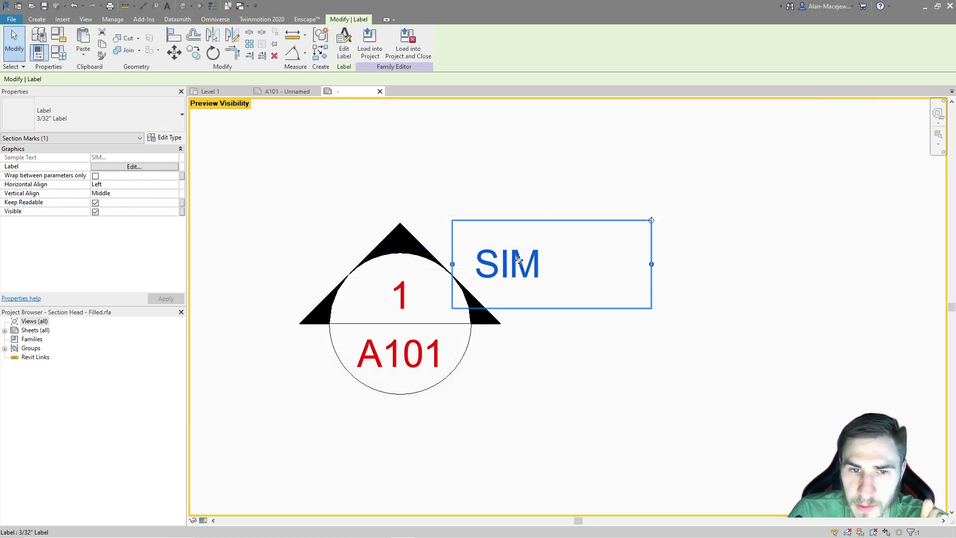
# Step: Set the foreground pattern color of the head's solid filled region type to Red
pyautogui.click(490, 324)
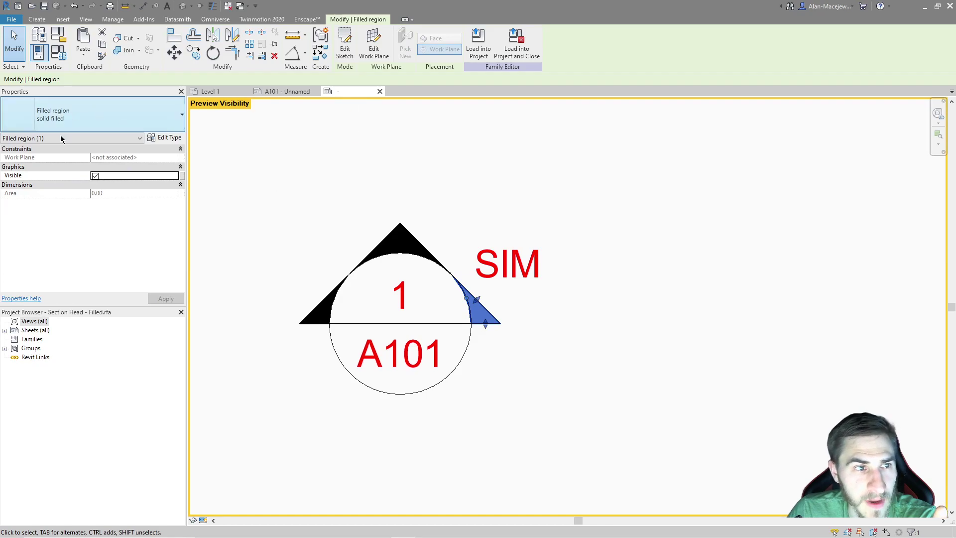
pyautogui.click(164, 138)
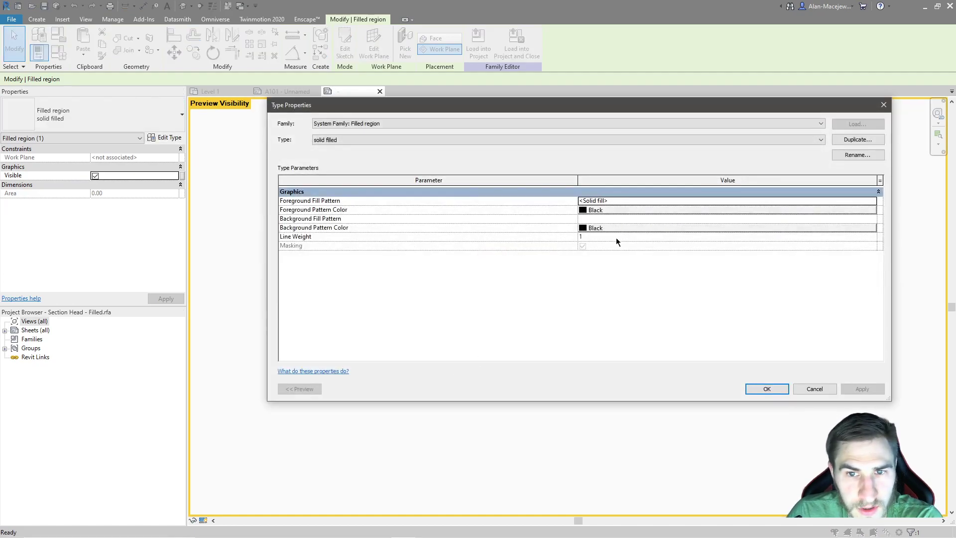
pyautogui.click(612, 209)
pyautogui.click(488, 262)
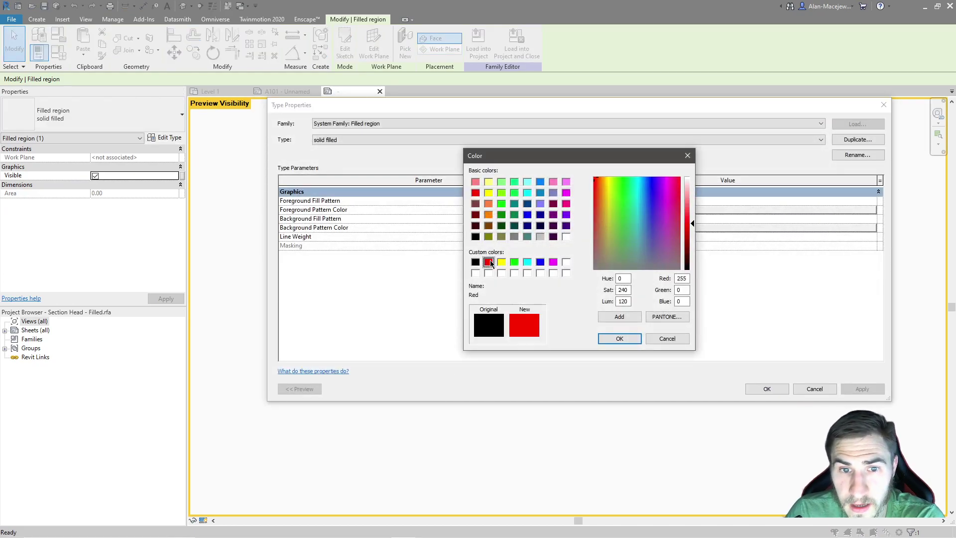
pyautogui.click(620, 338)
pyautogui.click(767, 389)
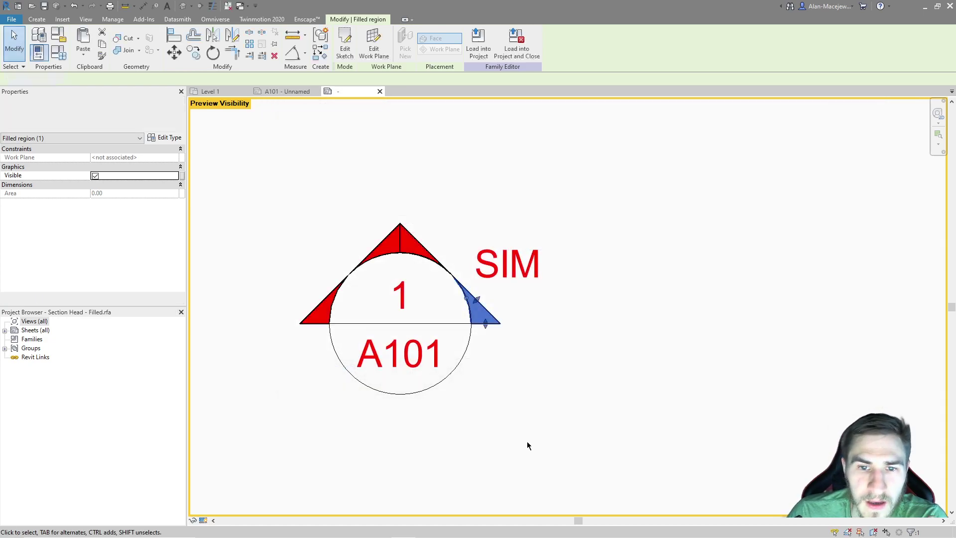
pyautogui.click(484, 357)
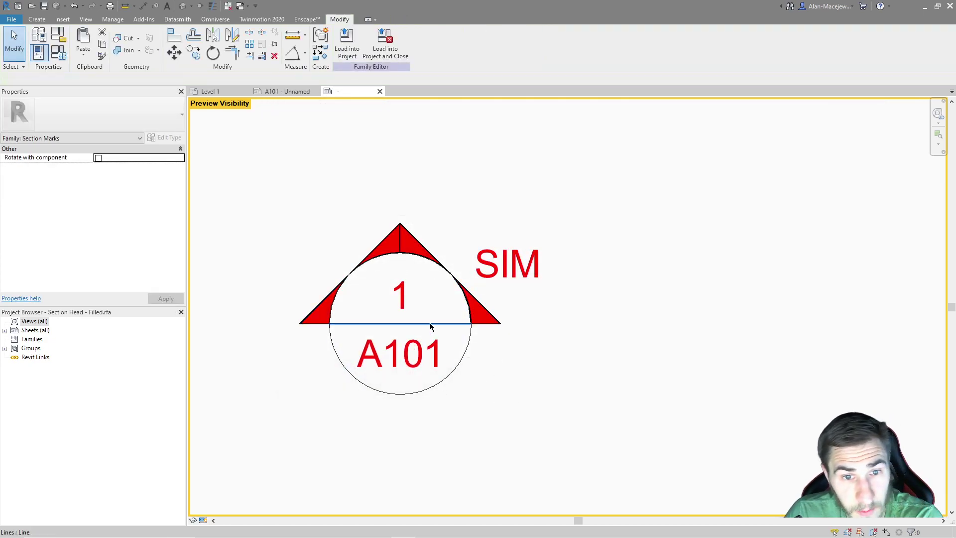
# Step: Examine the subcategory of the head's horizontal line and of a filled region's boundary arc without changing them
pyautogui.click(501, 341)
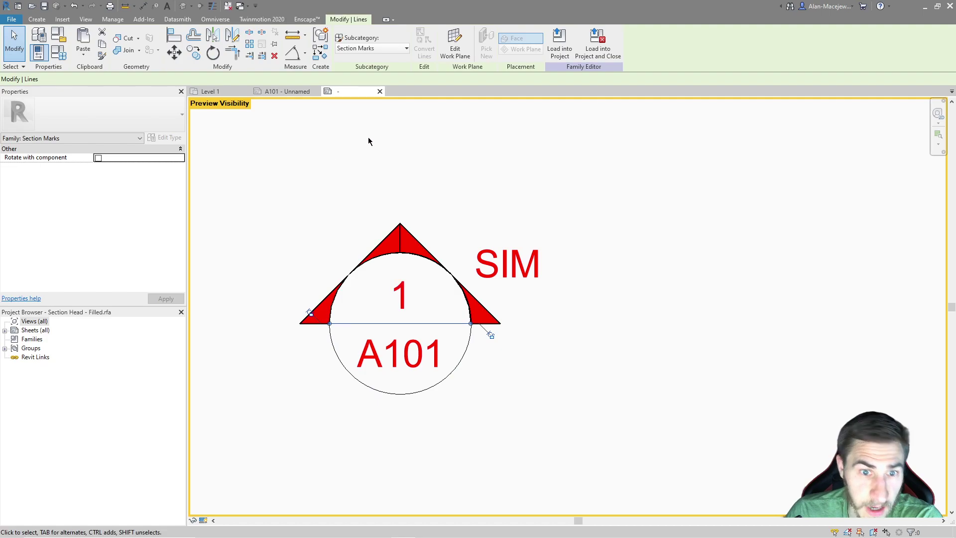
pyautogui.click(461, 210)
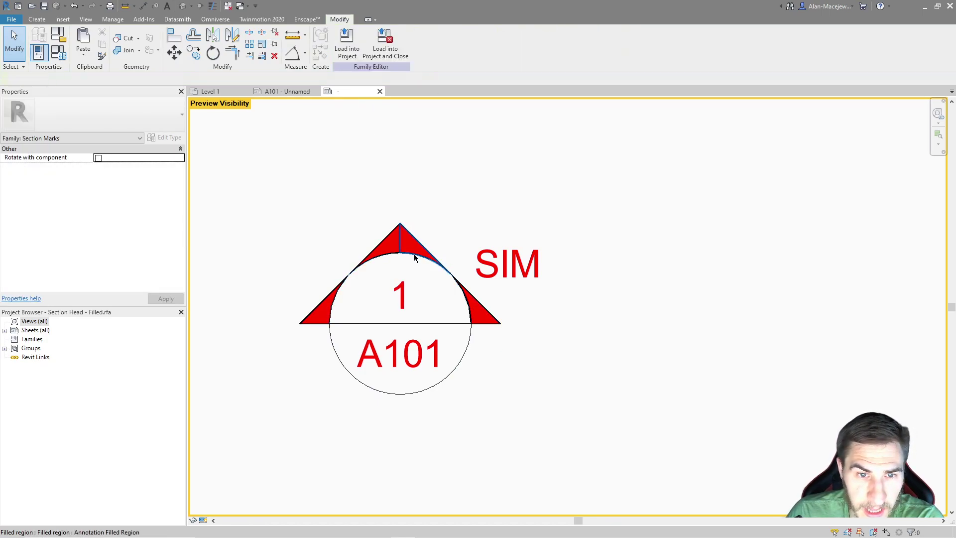
pyautogui.click(416, 244)
pyautogui.click(344, 48)
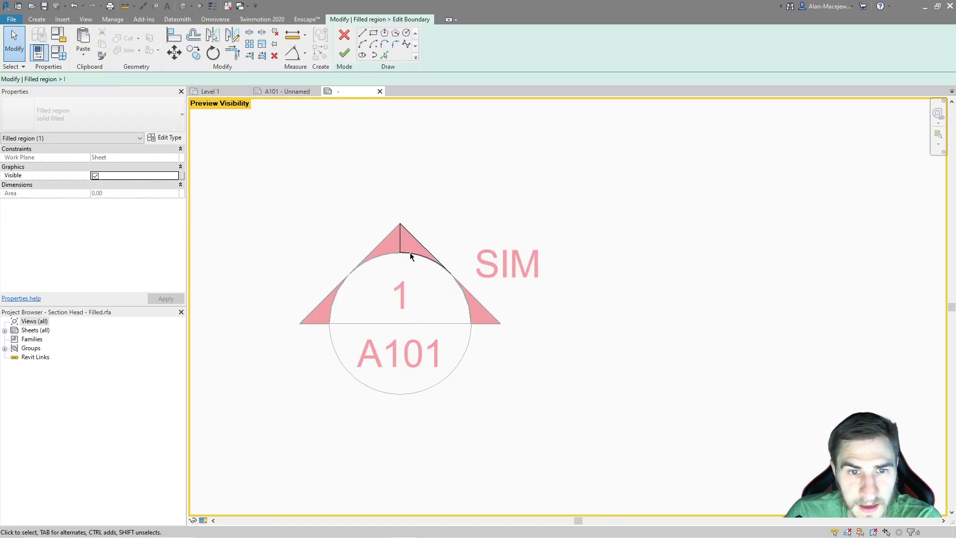
pyautogui.click(348, 53)
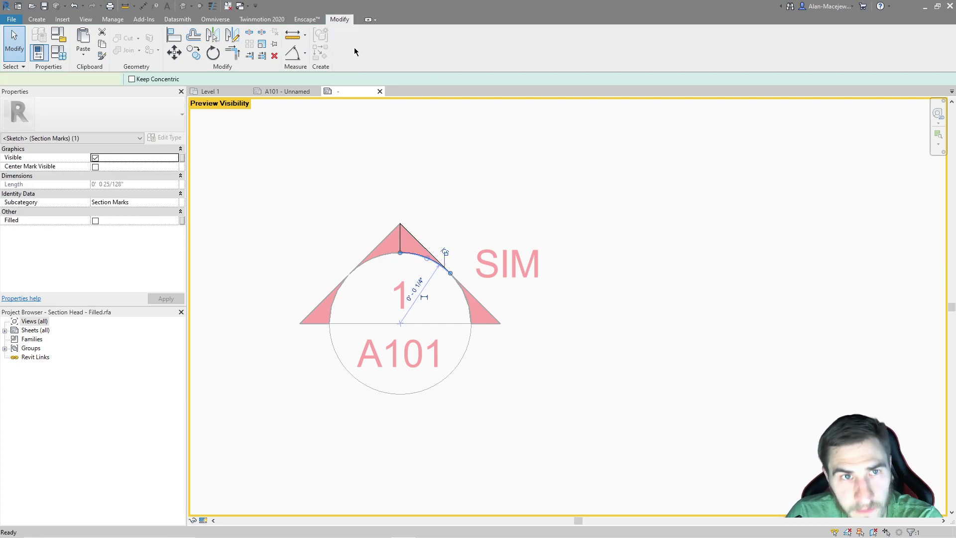
pyautogui.click(441, 215)
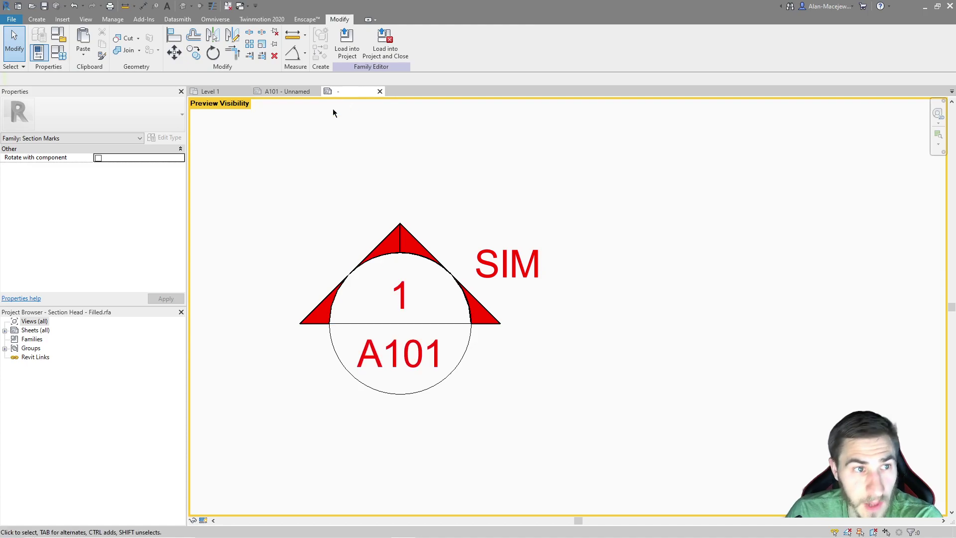
# Step: Set the Section Marks category in the family's object styles to line color Red and projection line weight 3
pyautogui.click(113, 20)
pyautogui.click(67, 43)
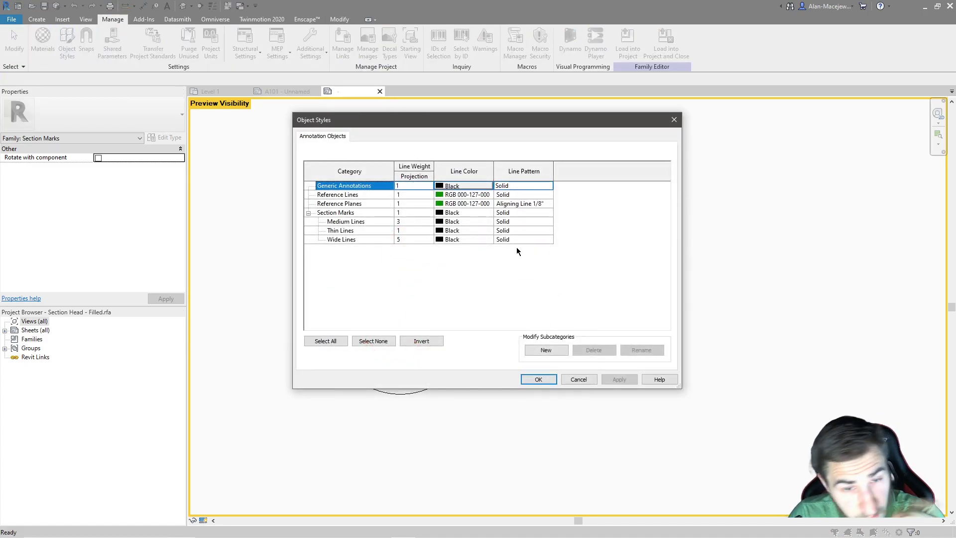
pyautogui.click(334, 213)
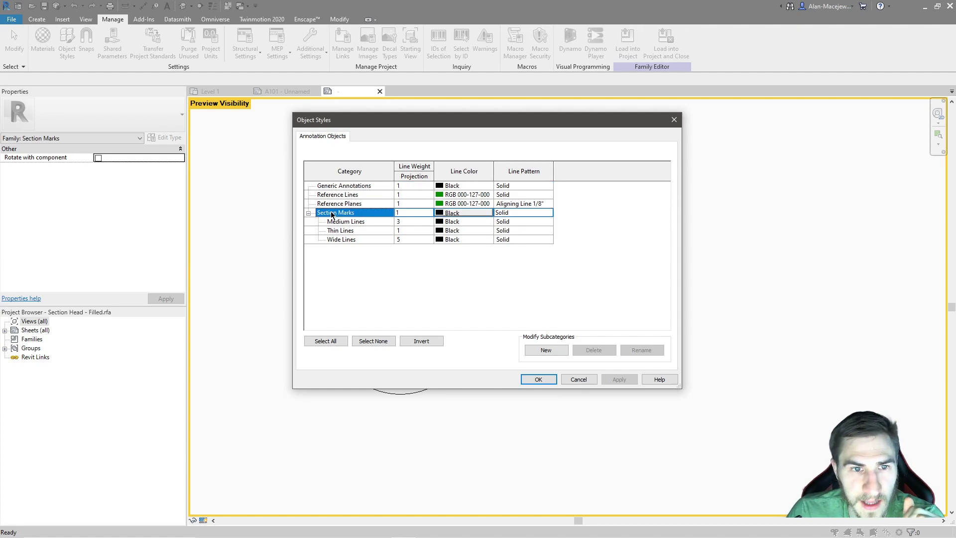
pyautogui.click(483, 216)
pyautogui.click(400, 263)
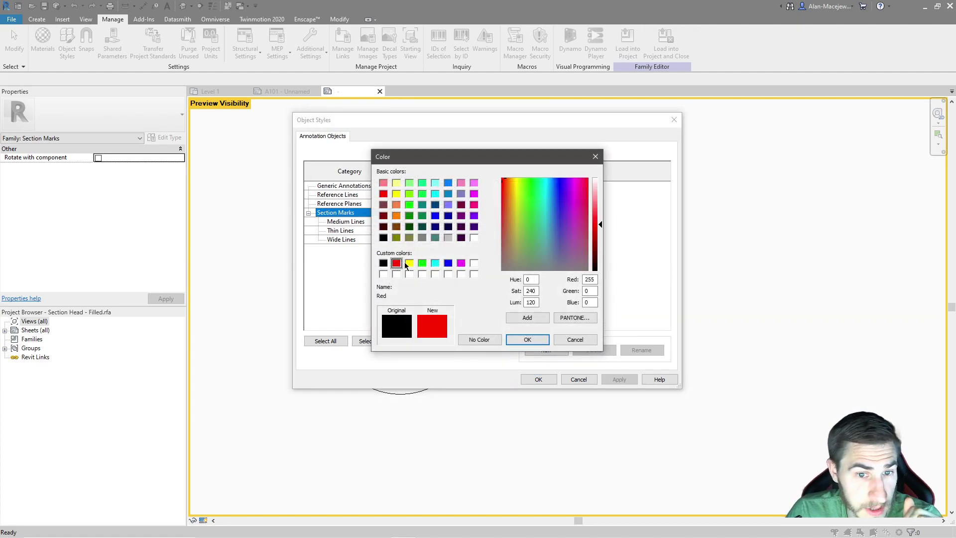
pyautogui.click(523, 339)
pyautogui.write('3')
pyautogui.click(454, 275)
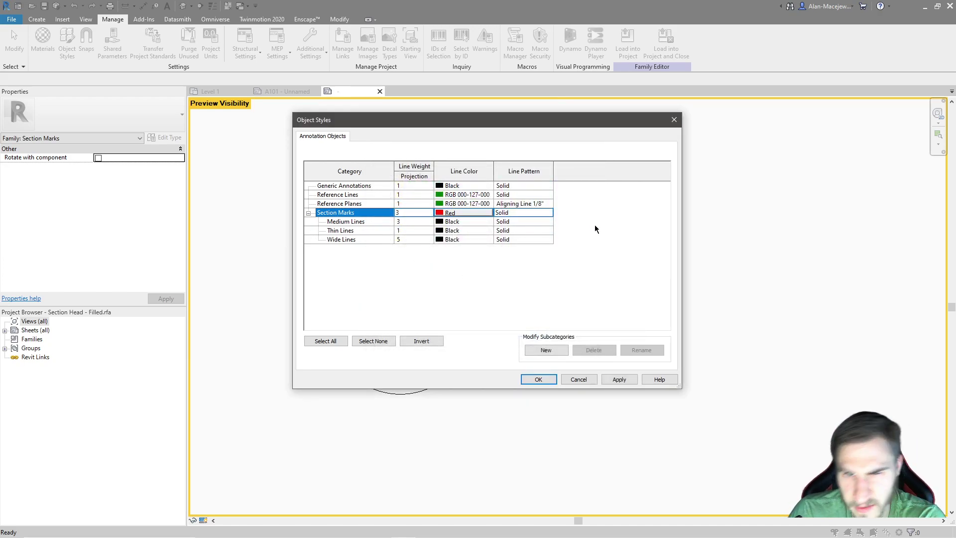
pyautogui.click(538, 379)
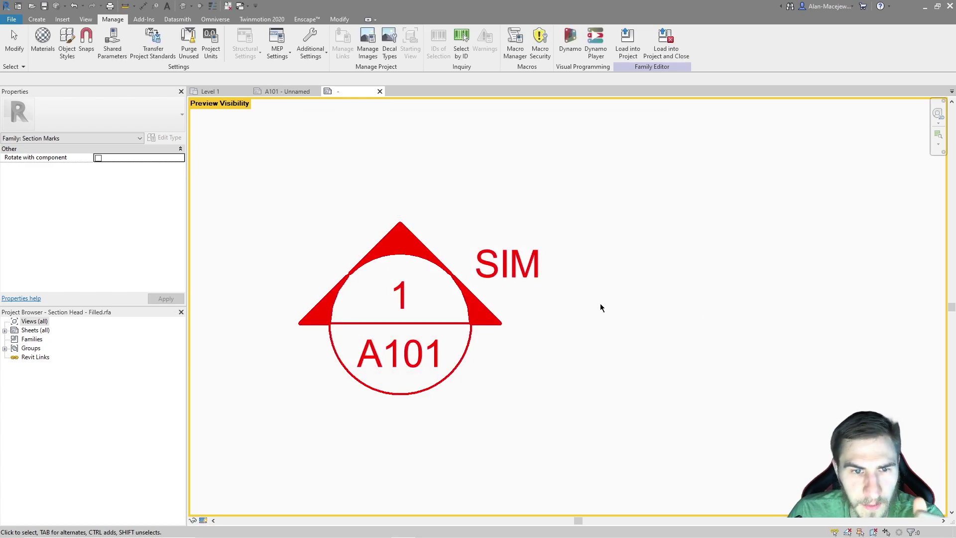
# Step: Load the edited section head family into the project and close it without saving the family file
pyautogui.scroll(-2, 493, 309)
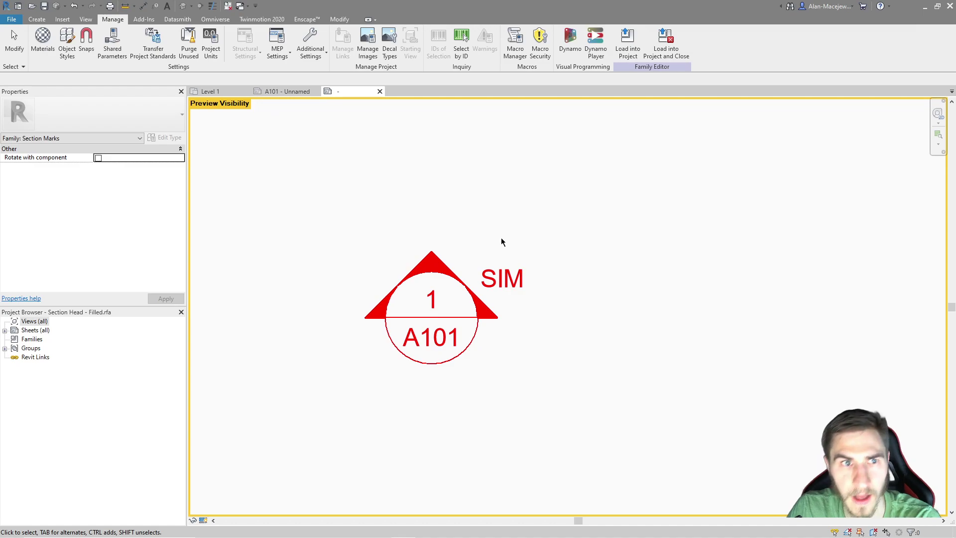
pyautogui.click(688, 52)
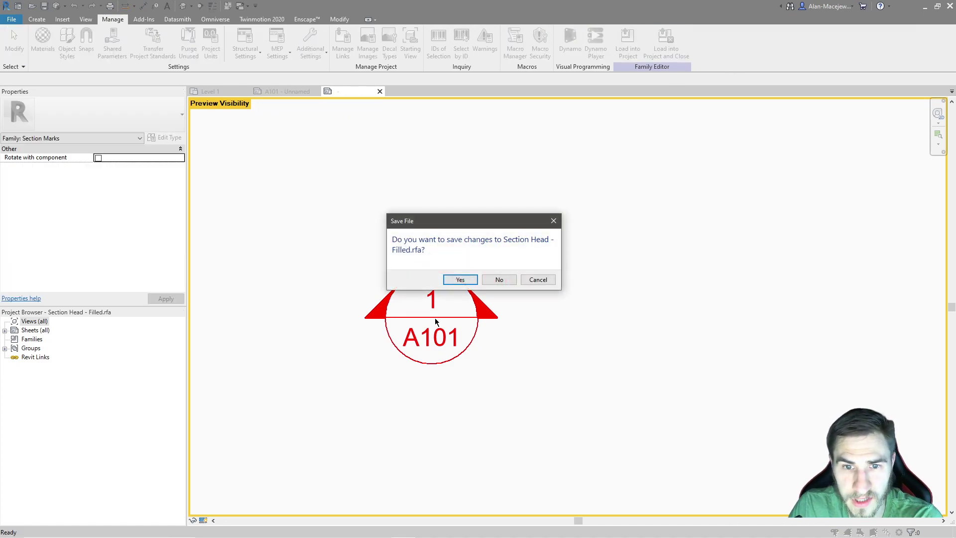
pyautogui.click(499, 280)
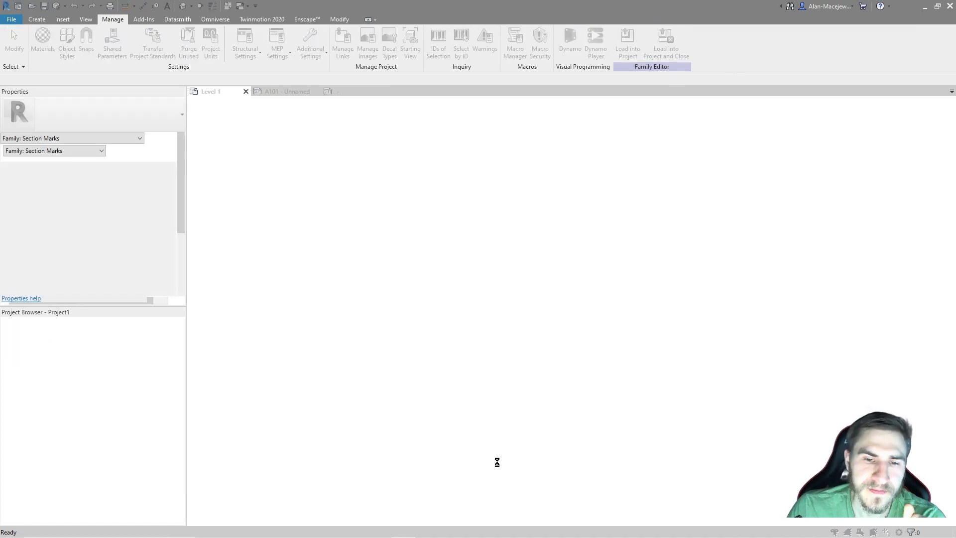
pyautogui.click(477, 249)
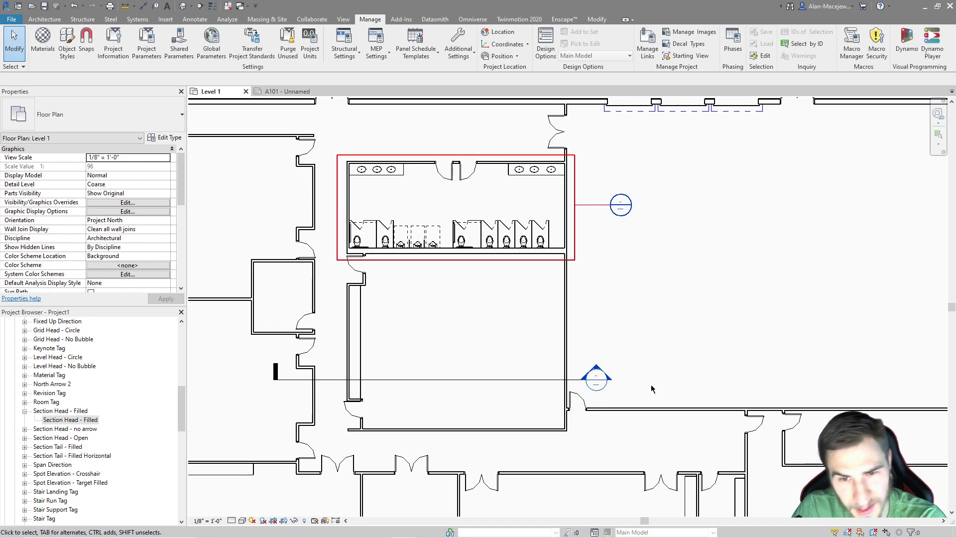
# Step: Place a horizontal section that references Section 1 (1/A101) across the room, just above the existing section line, with its head at the corridor side
pyautogui.scroll(2, 629, 277)
pyautogui.press('Return')
pyautogui.click(587, 351)
pyautogui.scroll(3, 321, 323)
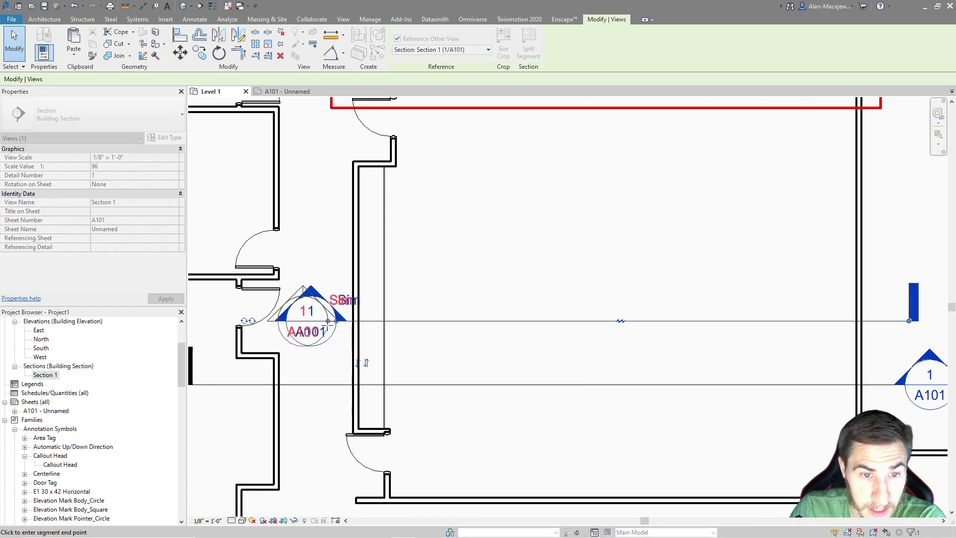
pyautogui.click(326, 321)
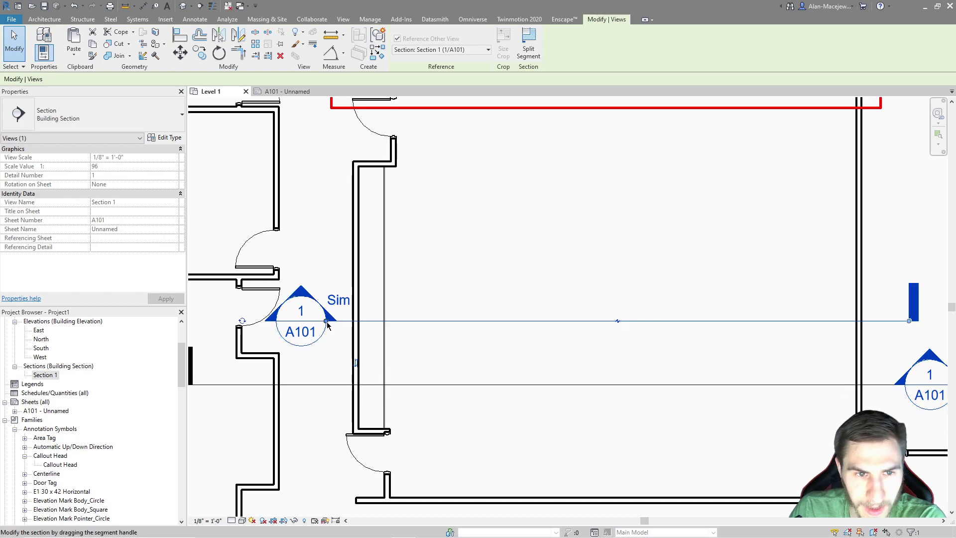
pyautogui.click(528, 50)
pyautogui.press('Escape')
# Step: Shorten the new reference section by moving its tail end closer to the room's wall
pyautogui.scroll(-2, 423, 246)
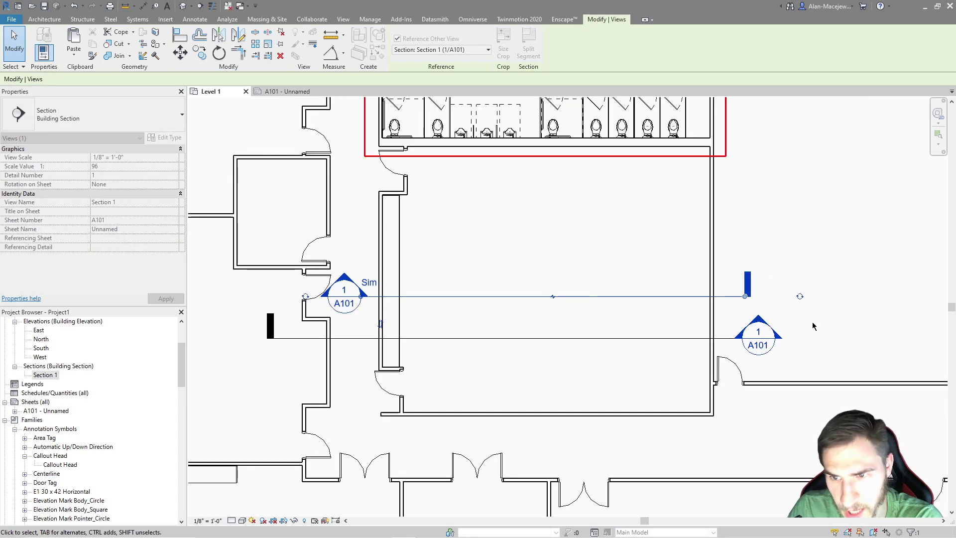
pyautogui.moveTo(745, 297); pyautogui.dragTo(728, 297)
pyautogui.press('Escape')
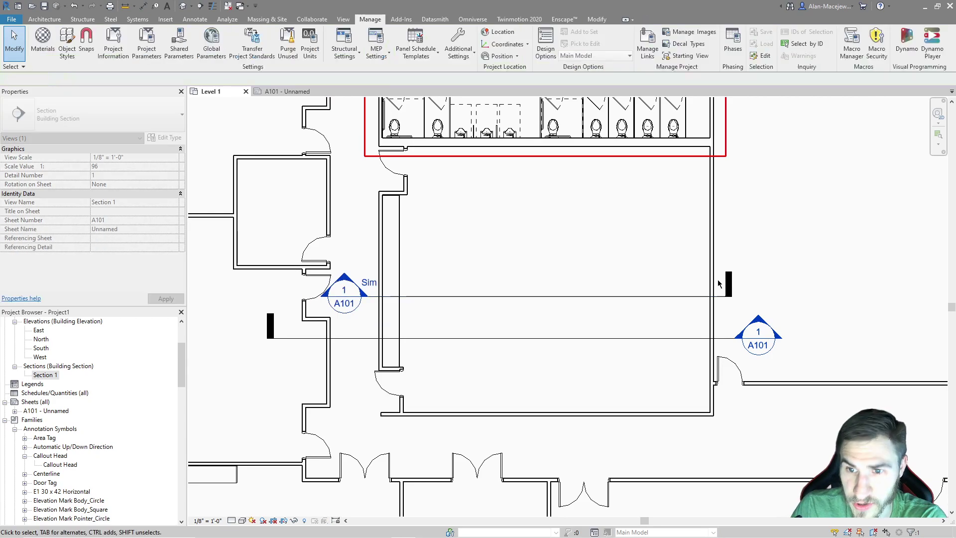
# Step: Select the reference section and the original section line in turn to compare their controls, leaving both unchanged
pyautogui.click(434, 293)
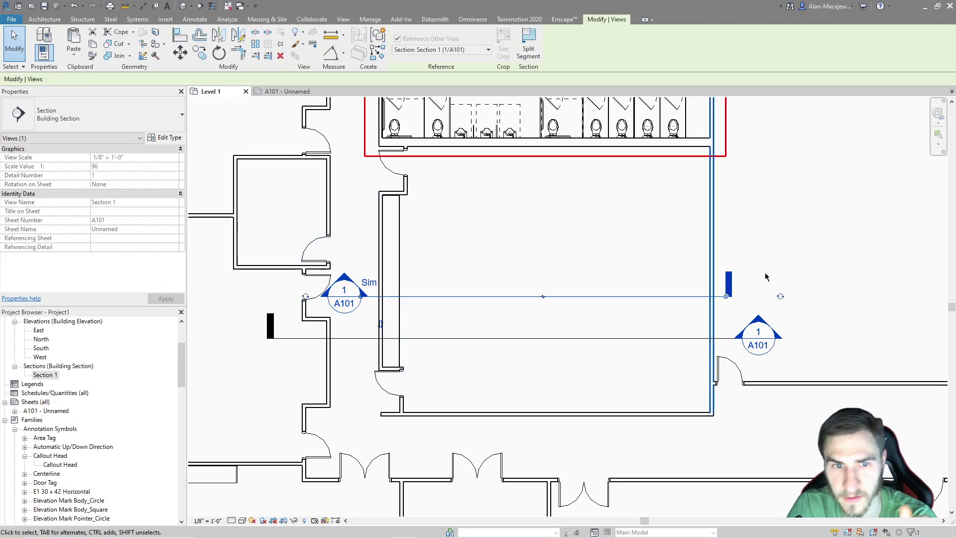
pyautogui.click(782, 258)
pyautogui.moveTo(782, 258); pyautogui.dragTo(780, 270, button='middle')
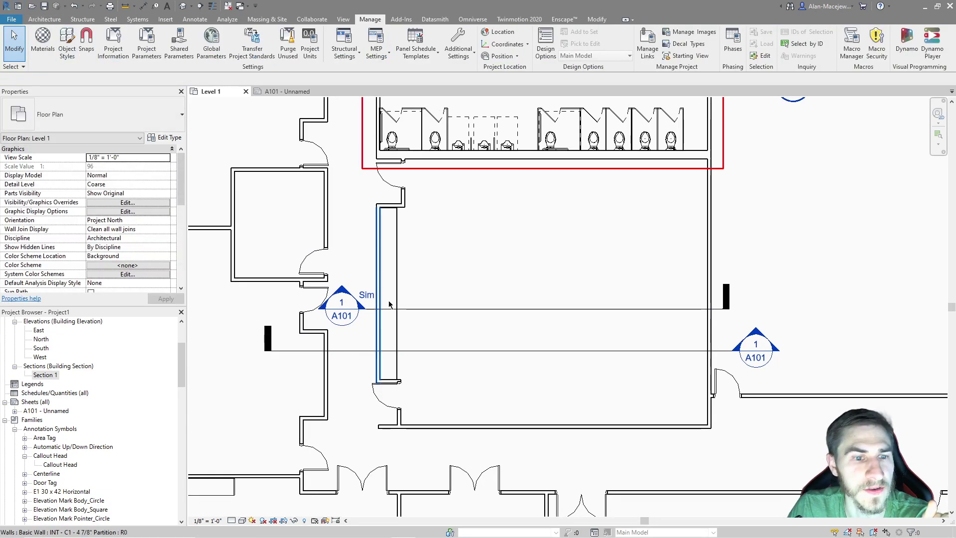
pyautogui.moveTo(510, 250); pyautogui.dragTo(502, 257, button='middle')
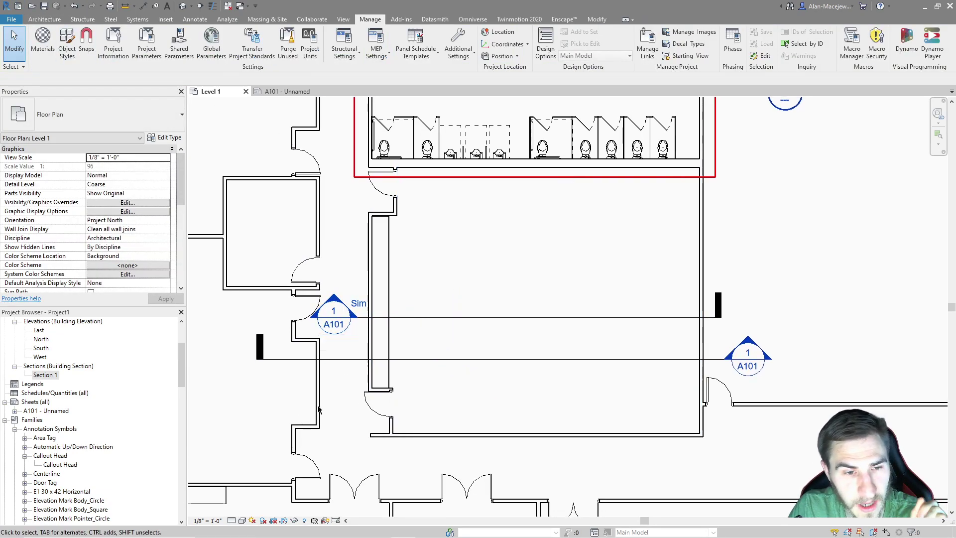
pyautogui.click(257, 357)
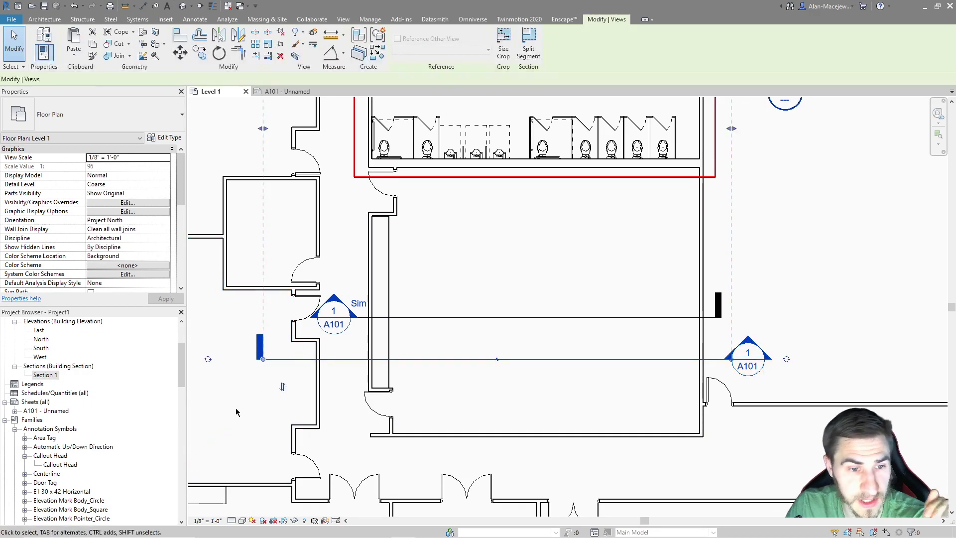
pyautogui.click(268, 379)
pyautogui.press('Escape')
# Step: Inspect the width and height parameters of the Section Tail - Filled 3/16" x 1/2" type without changing them
pyautogui.scroll(-6, 82, 427)
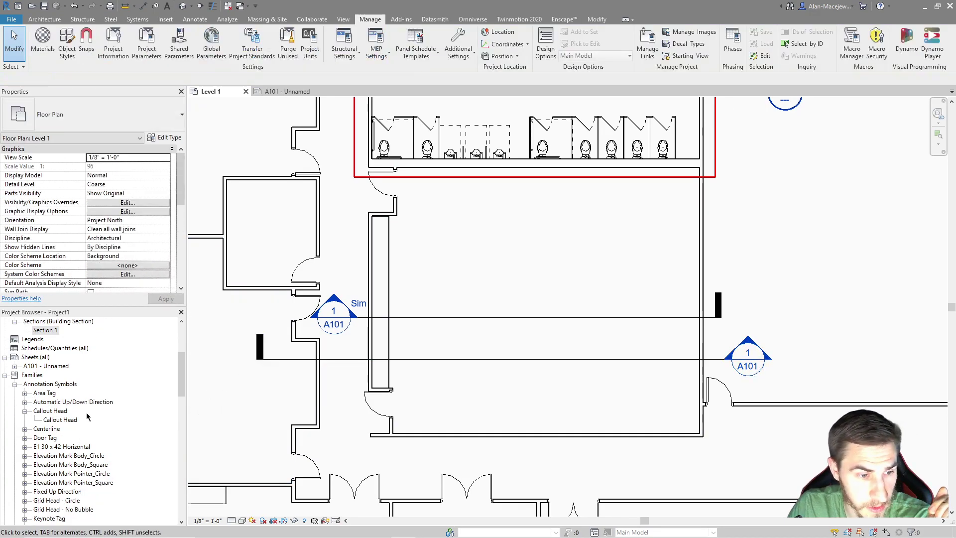
pyautogui.scroll(-3, 82, 427)
pyautogui.click(50, 429)
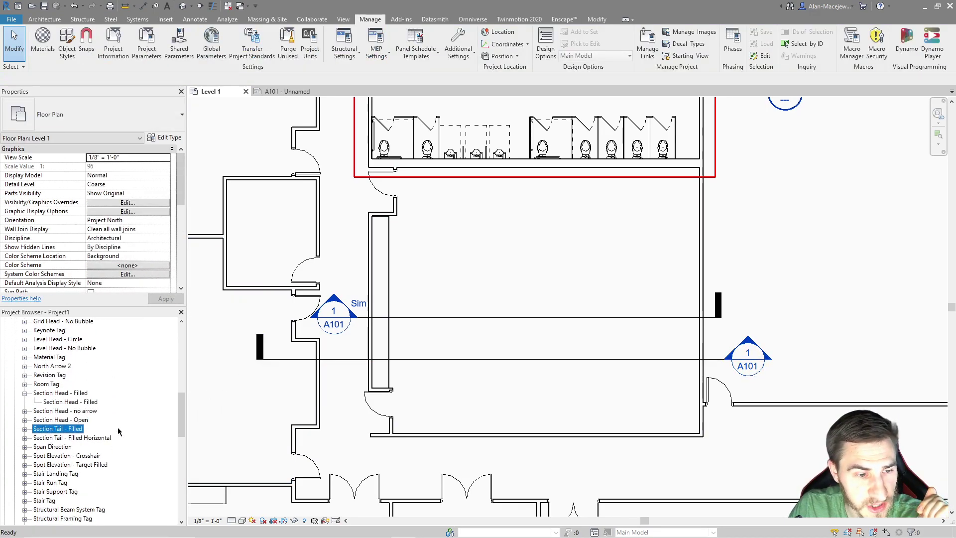
pyautogui.click(24, 429)
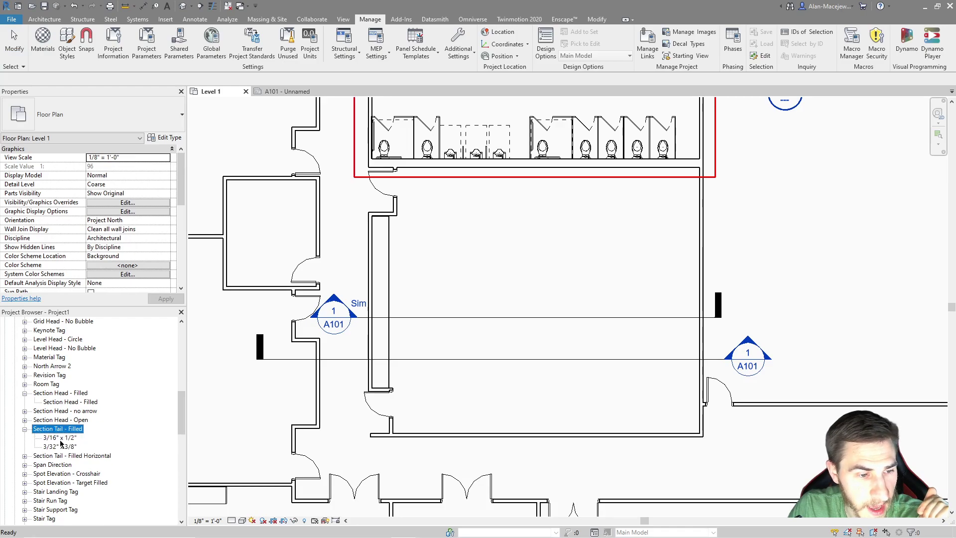
pyautogui.doubleClick(60, 438)
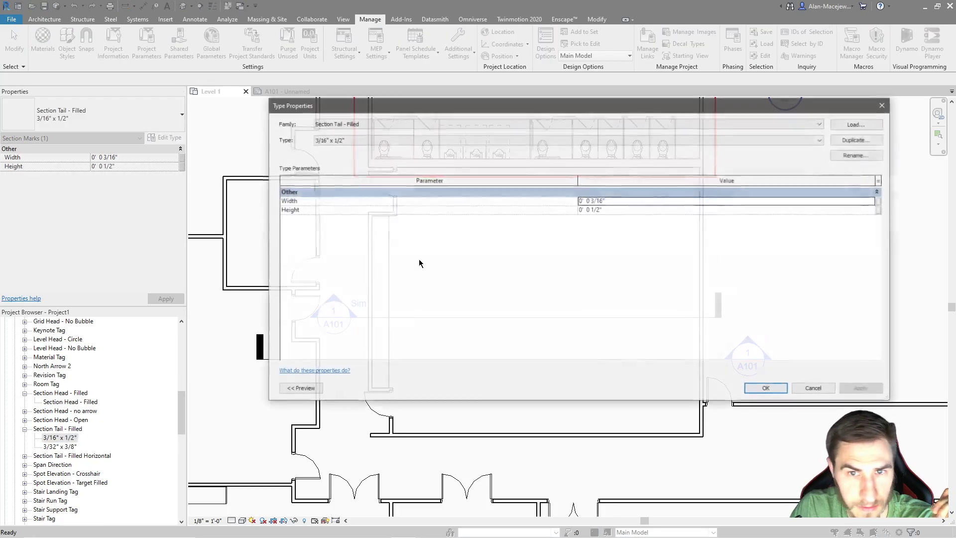
pyautogui.click(883, 105)
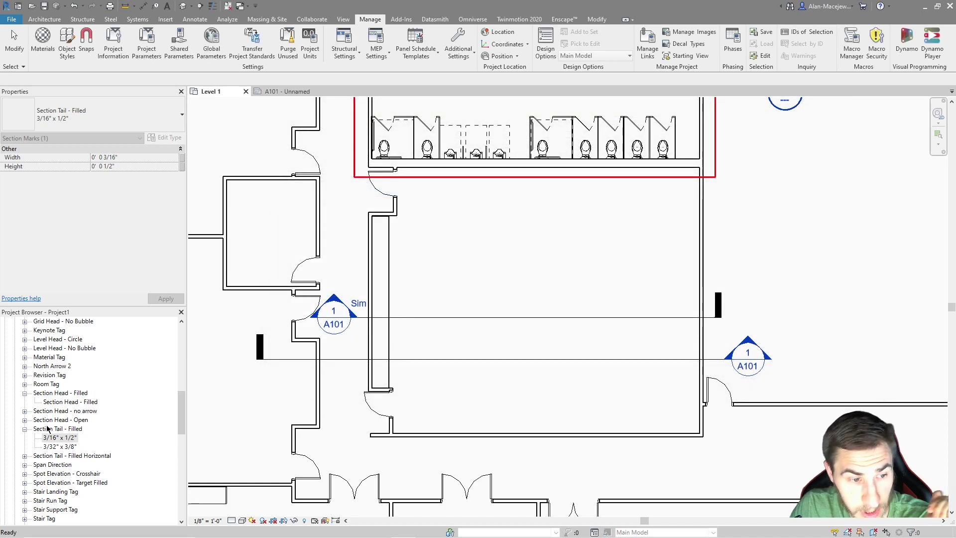
# Step: Open the Section Tail - Filled family for editing and check its available family types without changing them
pyautogui.rightClick(59, 428)
pyautogui.click(85, 351)
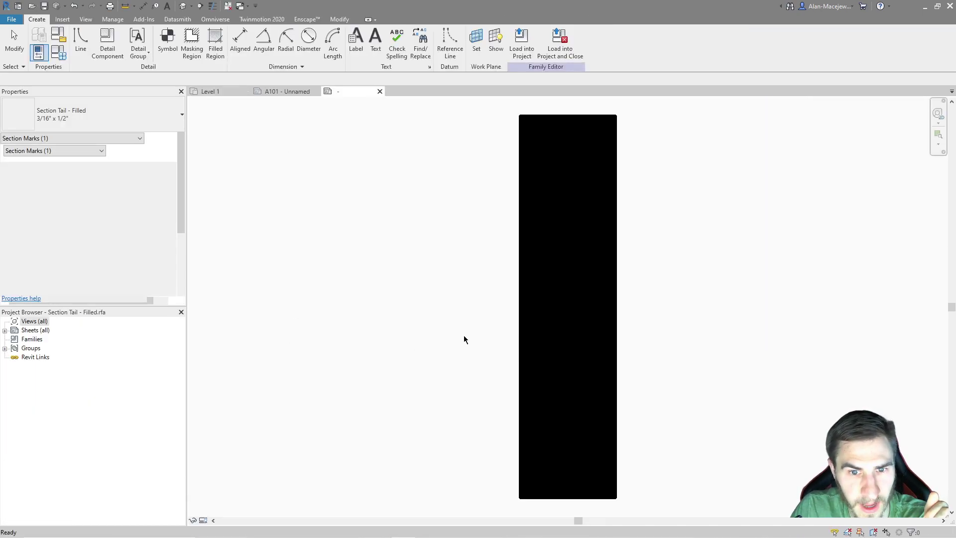
pyautogui.click(61, 53)
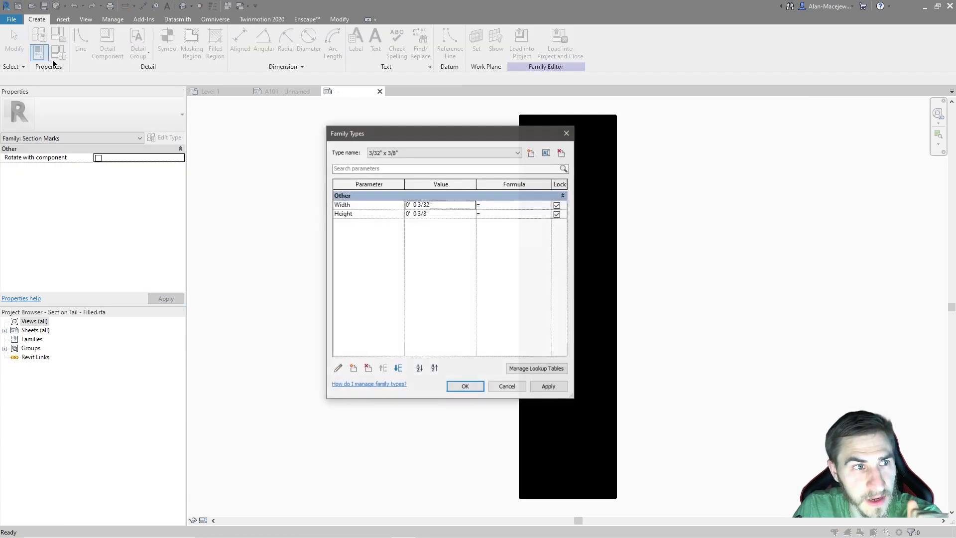
pyautogui.click(391, 152)
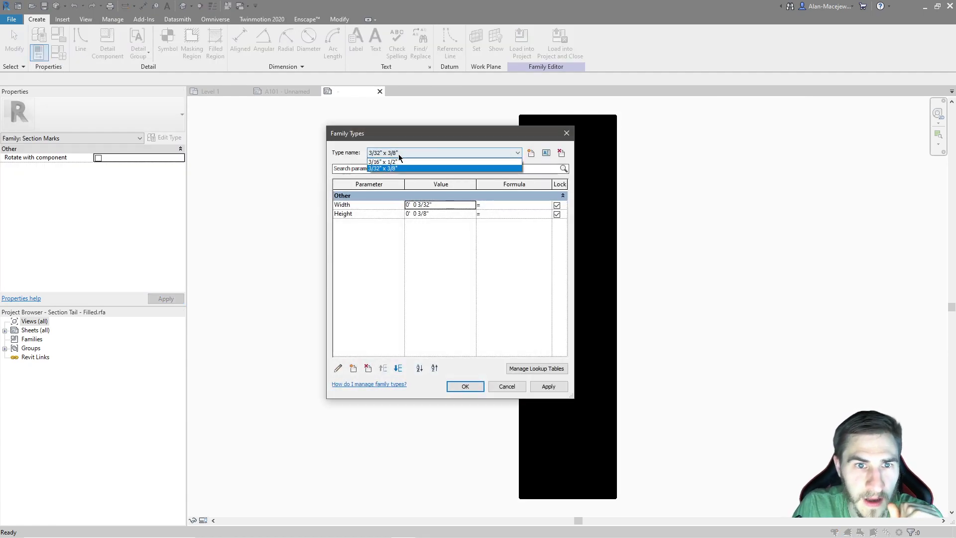
pyautogui.click(565, 133)
pyautogui.click(566, 133)
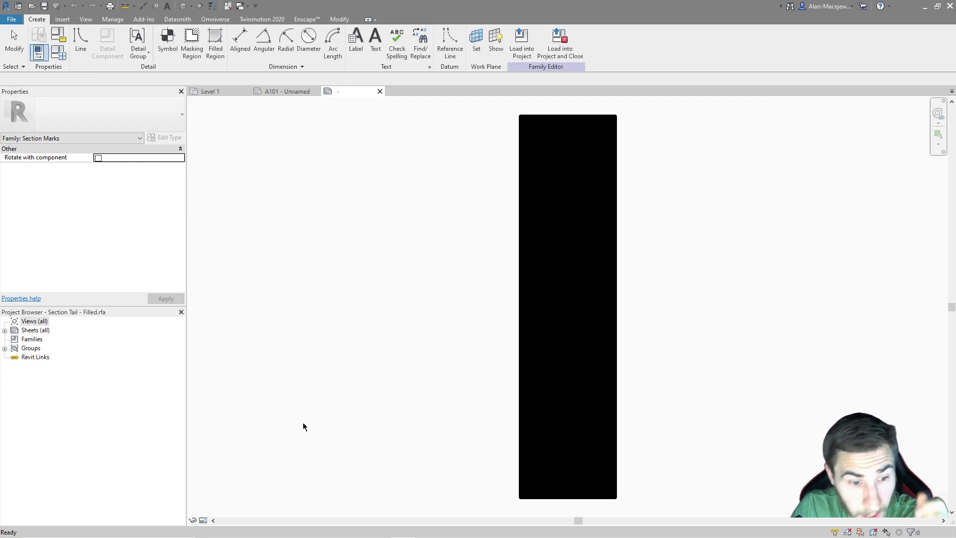
# Step: Turn on preview visibility in the section tail family and check the filled region's properties
pyautogui.click(204, 520)
pyautogui.click(237, 509)
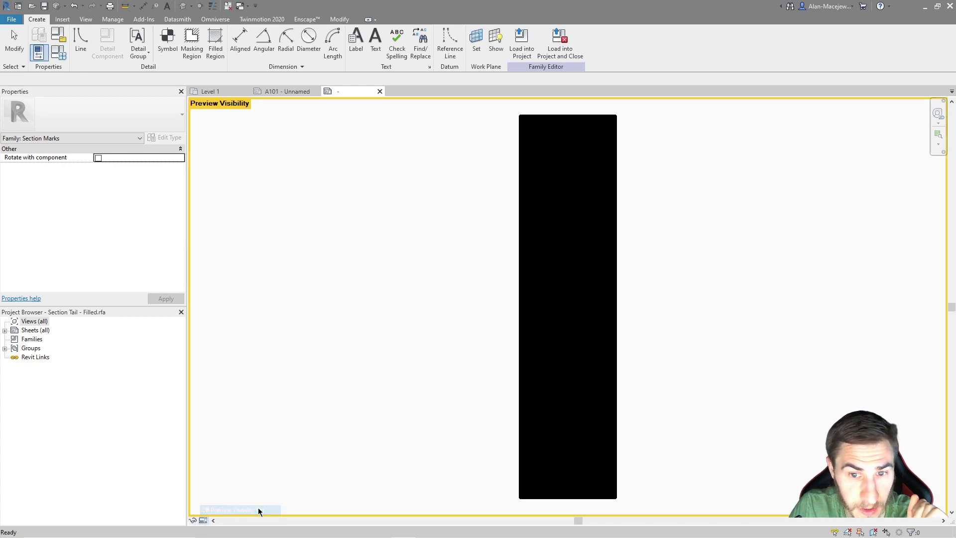
pyautogui.click(518, 327)
pyautogui.click(428, 363)
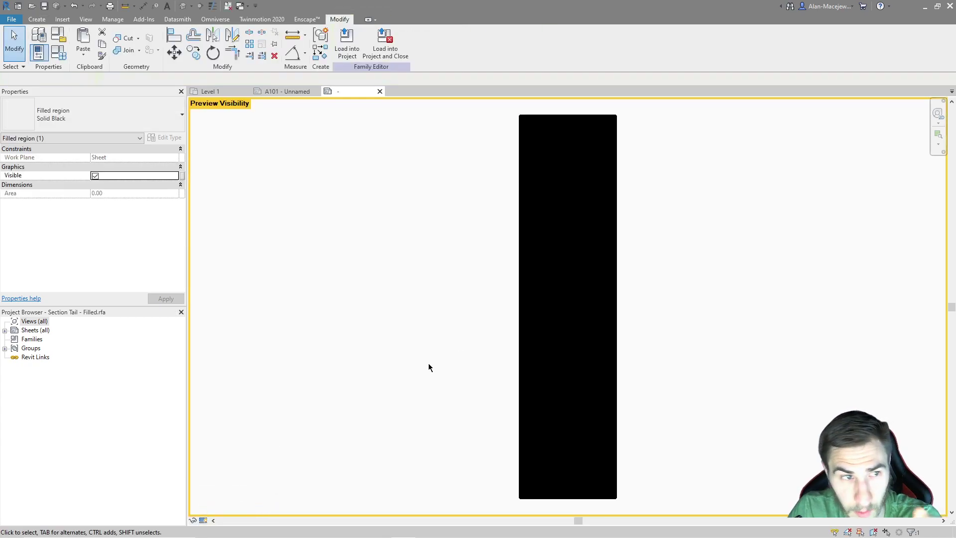
# Step: Change the foreground pattern color of the tail's Solid Black filled region type to Red
pyautogui.click(522, 271)
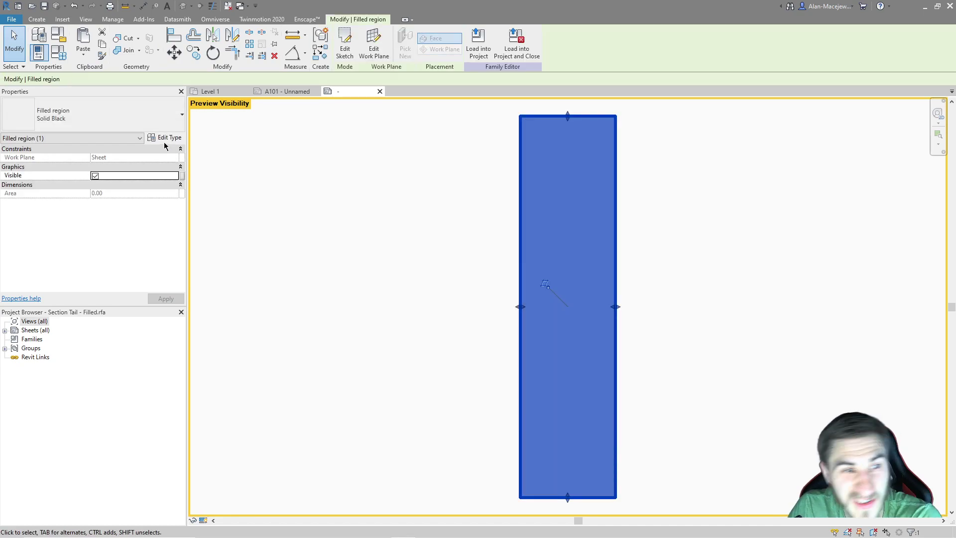
pyautogui.click(100, 115)
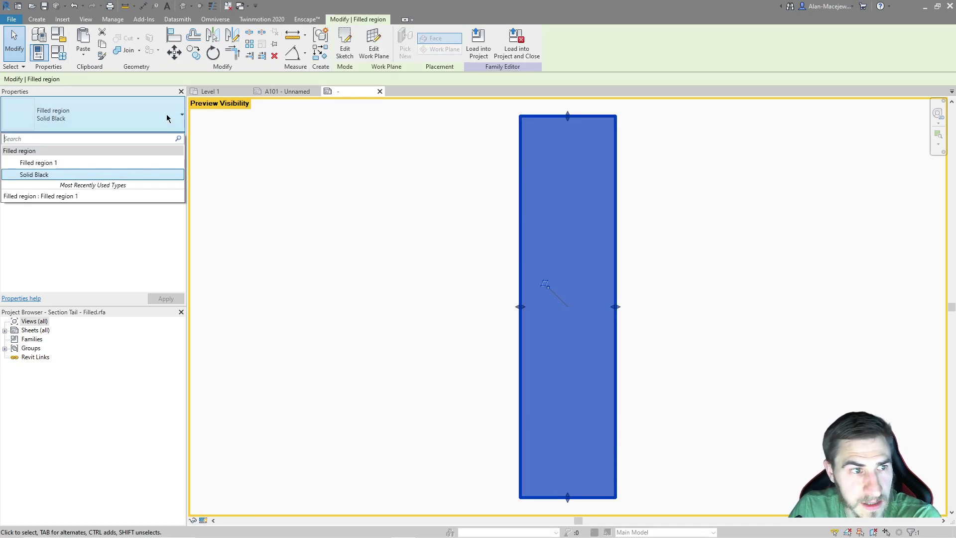
pyautogui.click(113, 176)
pyautogui.click(166, 137)
pyautogui.click(616, 209)
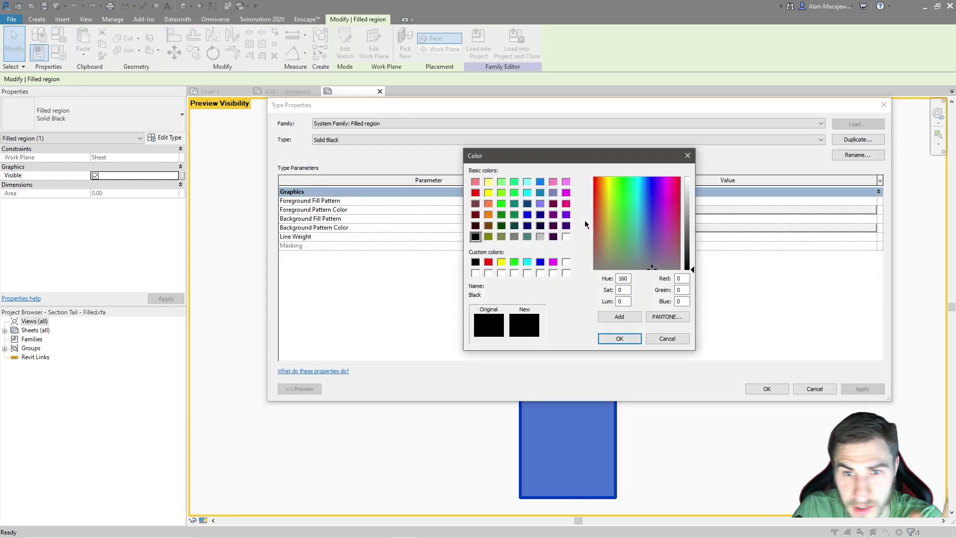
pyautogui.click(475, 192)
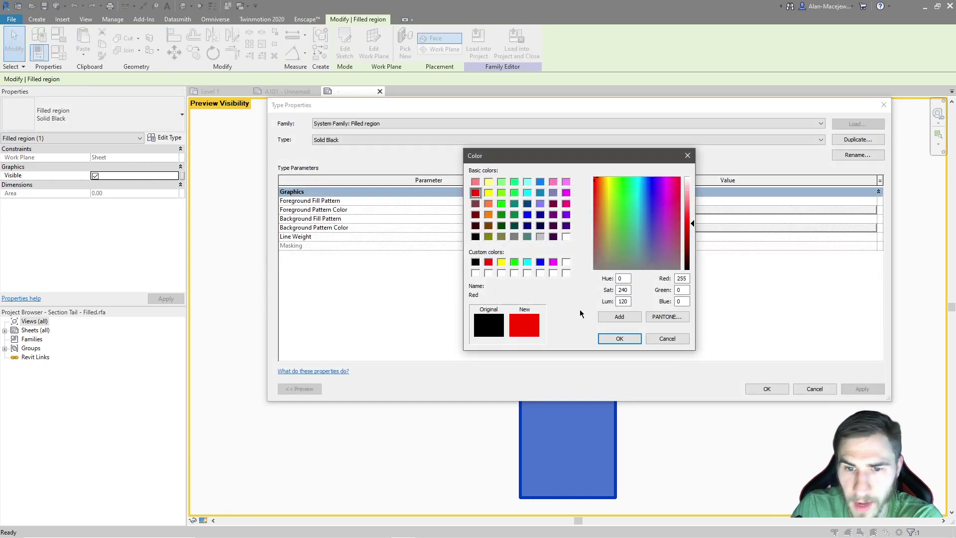
pyautogui.click(619, 339)
pyautogui.click(781, 393)
pyautogui.click(736, 414)
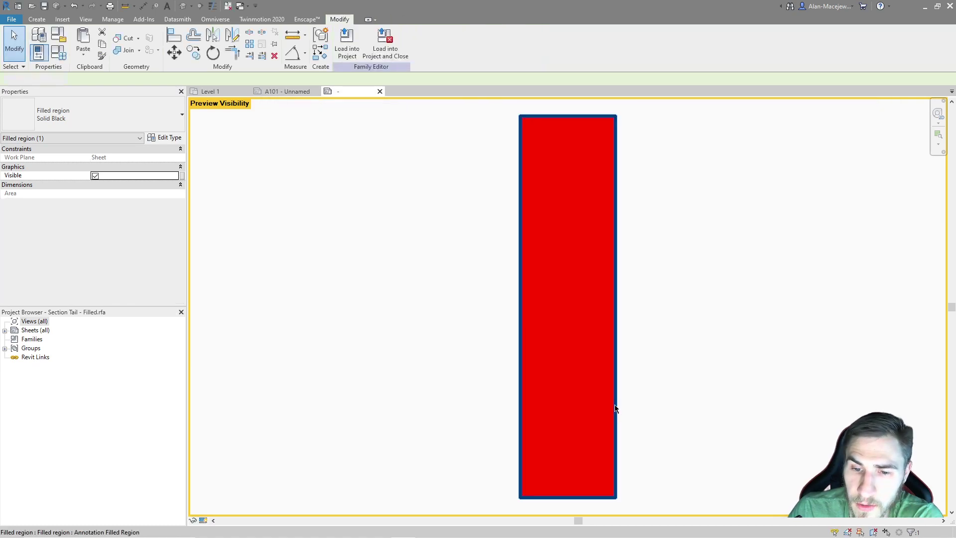
# Step: Examine the boundary sketch of the tail's filled region for its line subcategory, leaving the sketch unchanged
pyautogui.click(617, 405)
pyautogui.click(345, 45)
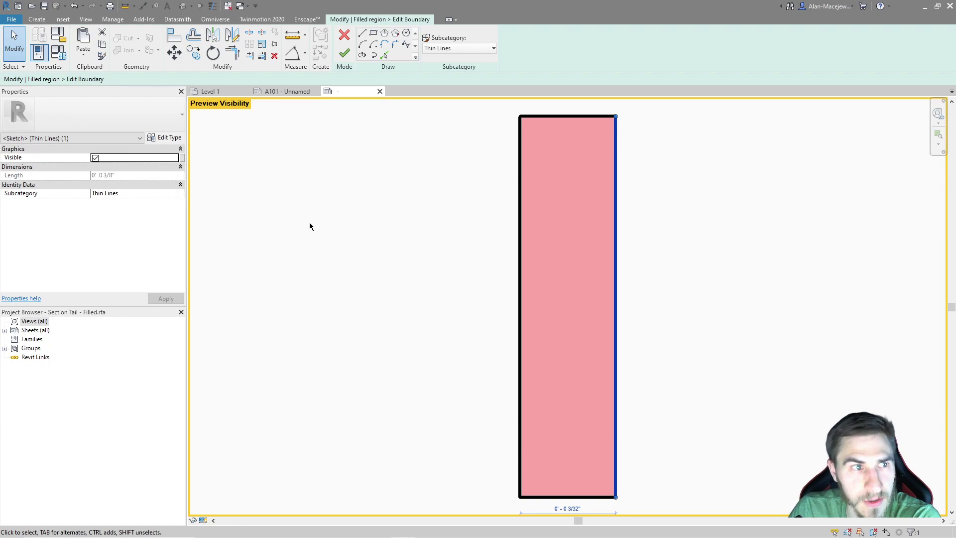
pyautogui.click(344, 54)
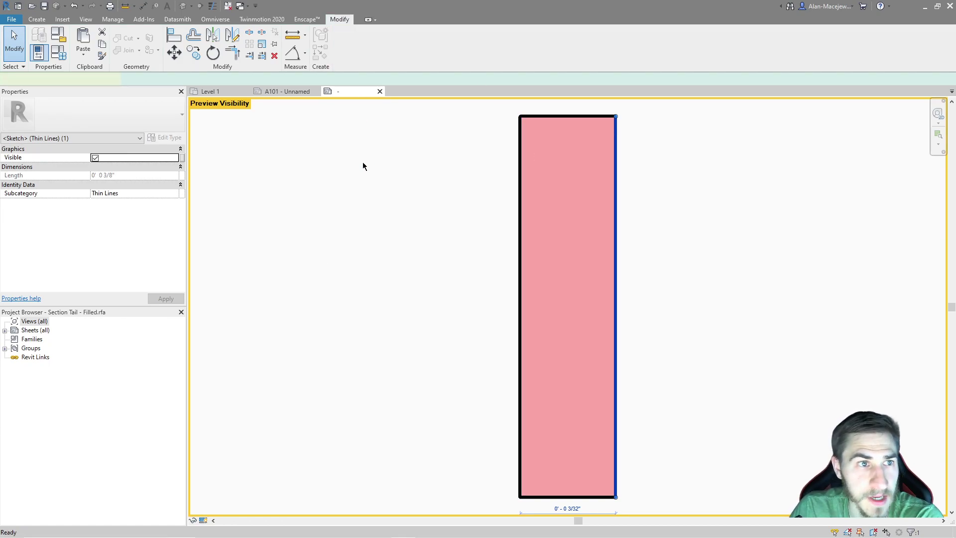
# Step: Set the family's Thin Lines subcategory under Section Marks to line weight 3 and color Red in the object styles
pyautogui.click(118, 21)
pyautogui.click(67, 42)
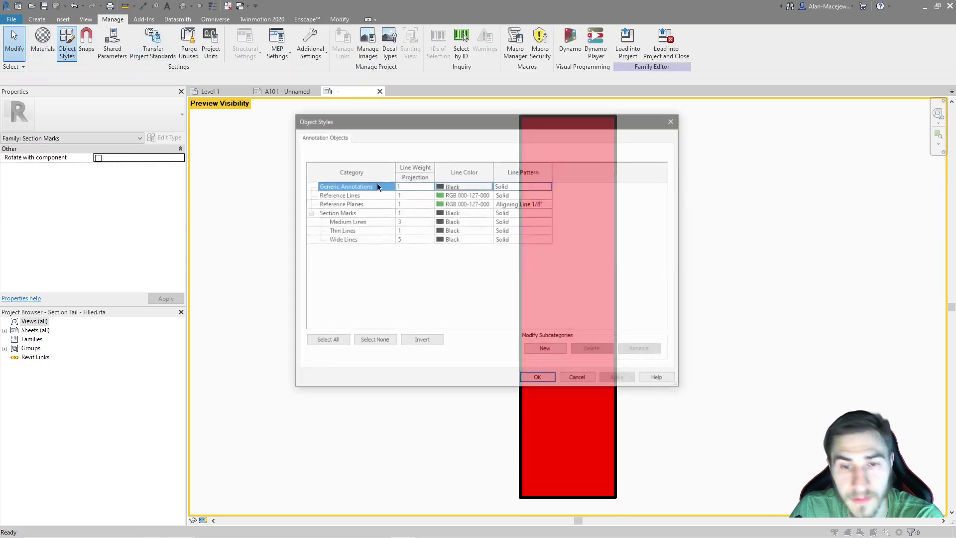
pyautogui.click(339, 232)
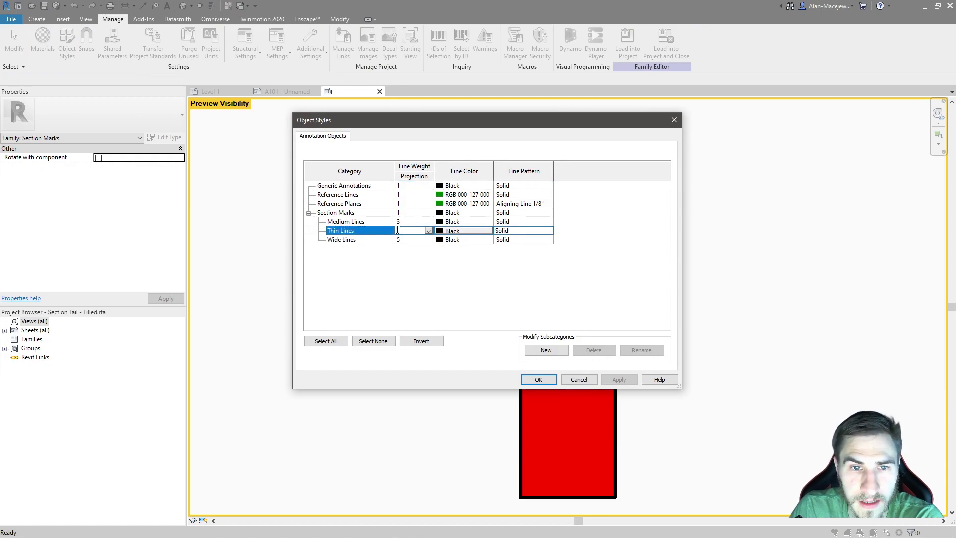
pyautogui.write('3')
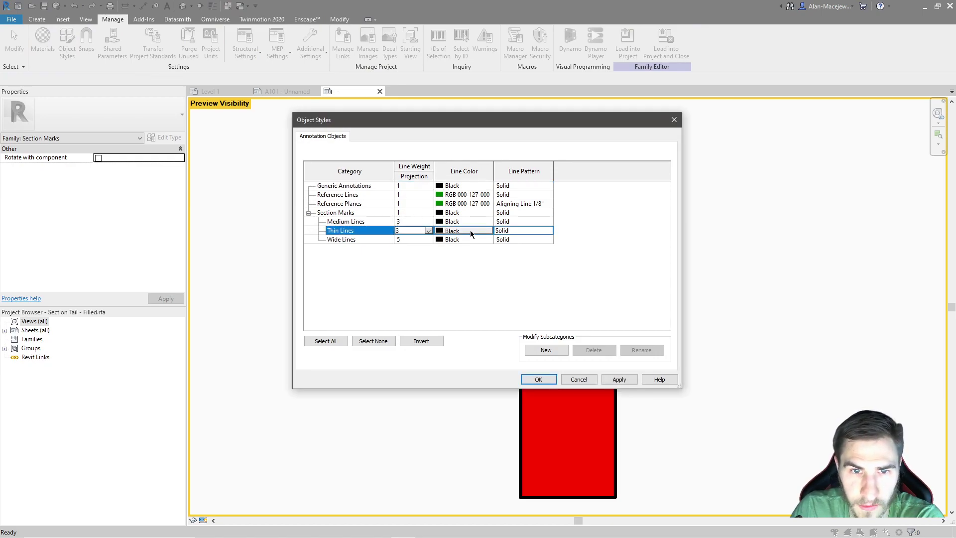
pyautogui.click(471, 233)
pyautogui.click(383, 193)
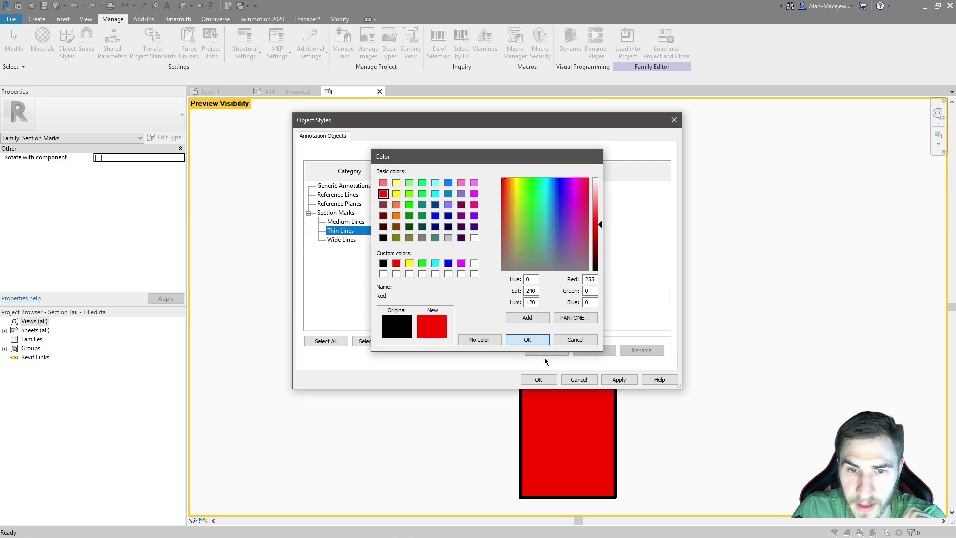
pyautogui.click(527, 339)
pyautogui.click(538, 378)
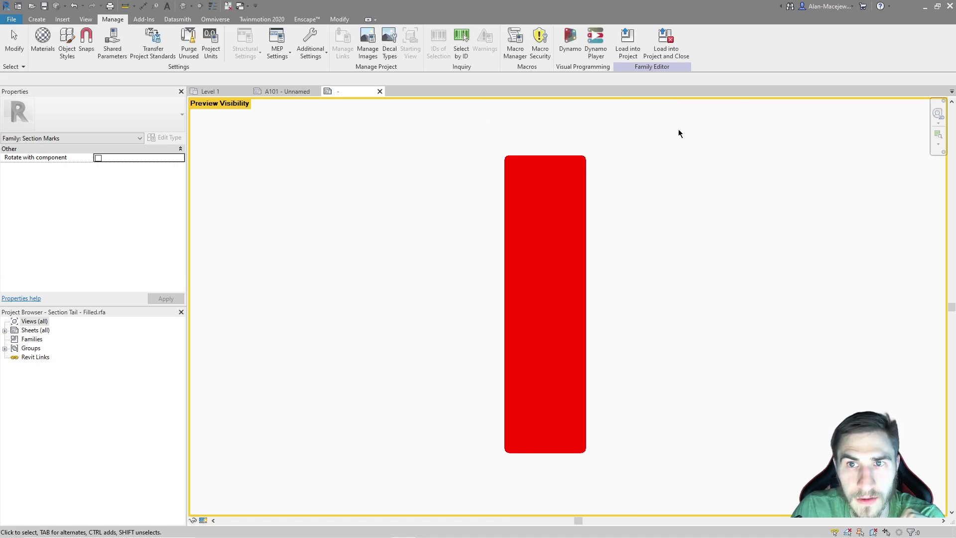
# Step: Load the section tail family into the project and close it without saving, overwriting the existing version, and check the tails on Level 1
pyautogui.click(665, 41)
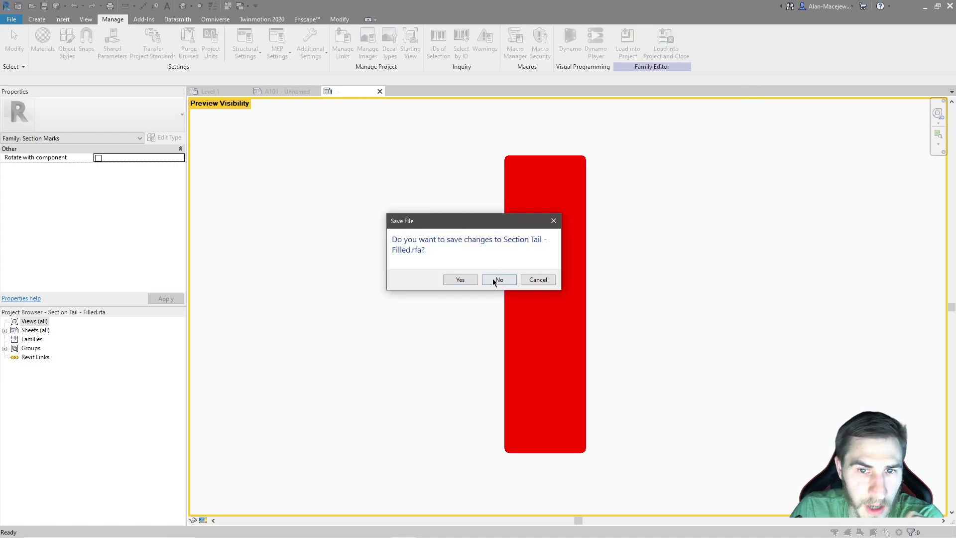
pyautogui.click(498, 280)
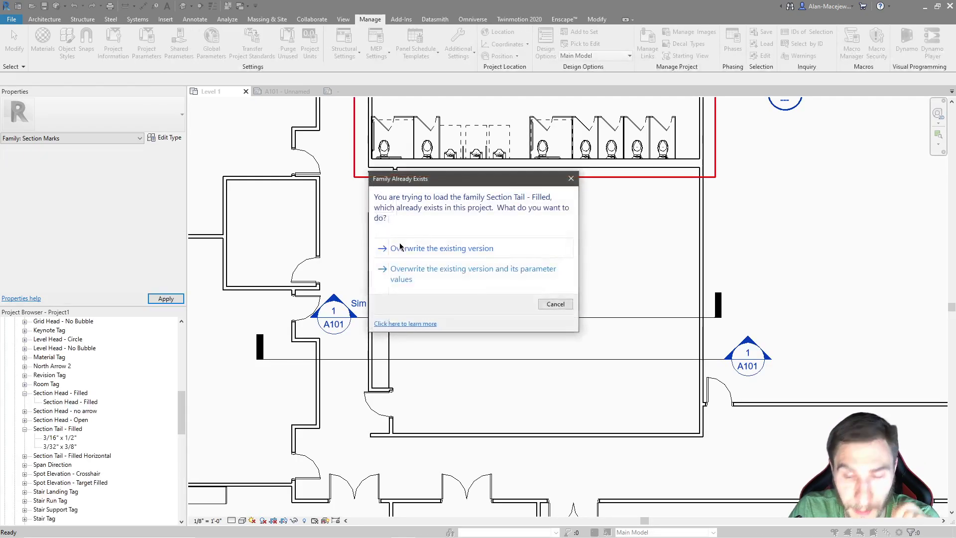
pyautogui.click(487, 252)
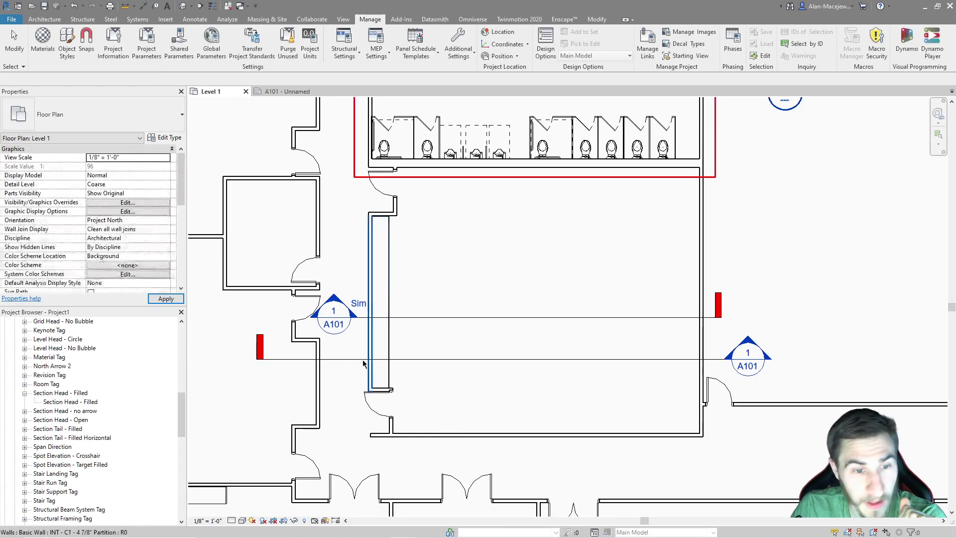
pyautogui.scroll(6, 277, 331)
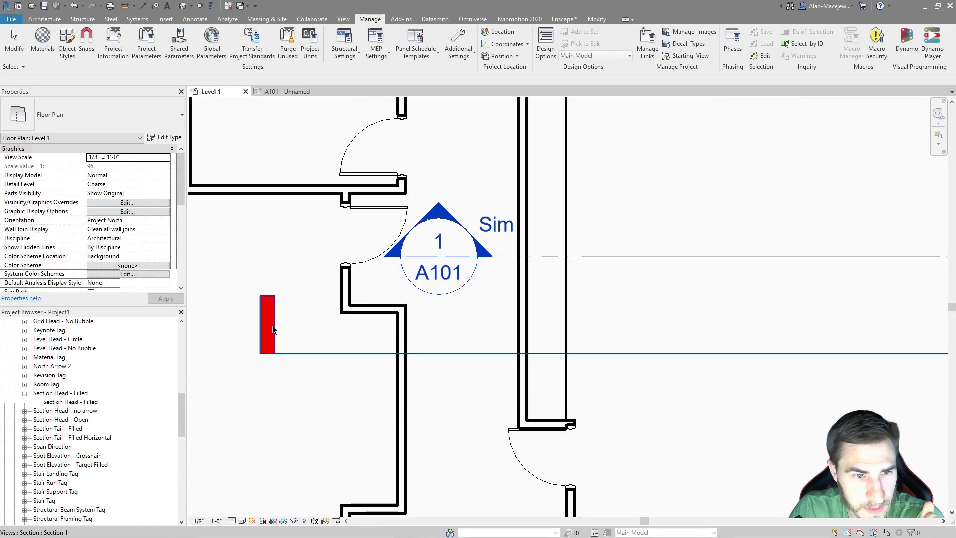
pyautogui.scroll(-3, 281, 295)
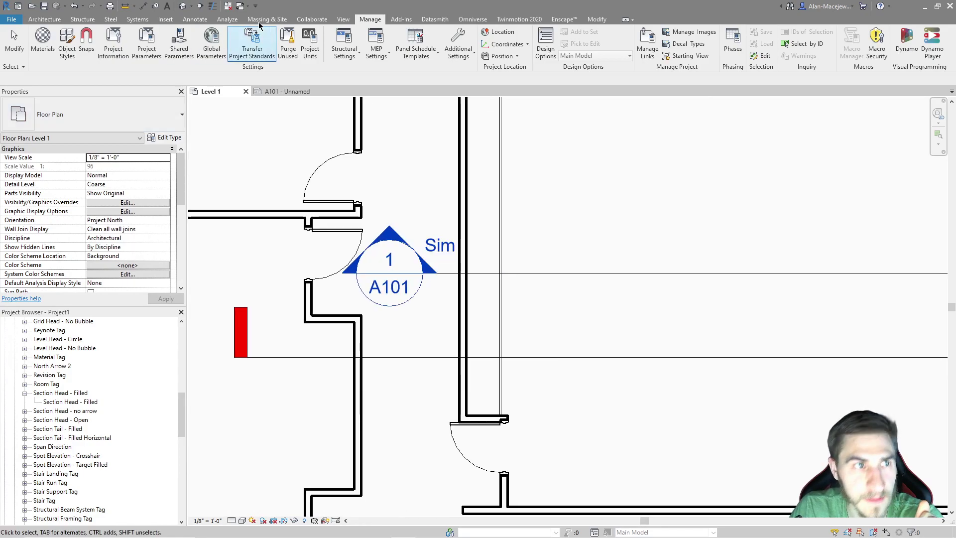
pyautogui.scroll(-2, 271, 368)
# Step: Open the project's annotation object styles and expand the Section Line and Section Marks categories
pyautogui.click(64, 58)
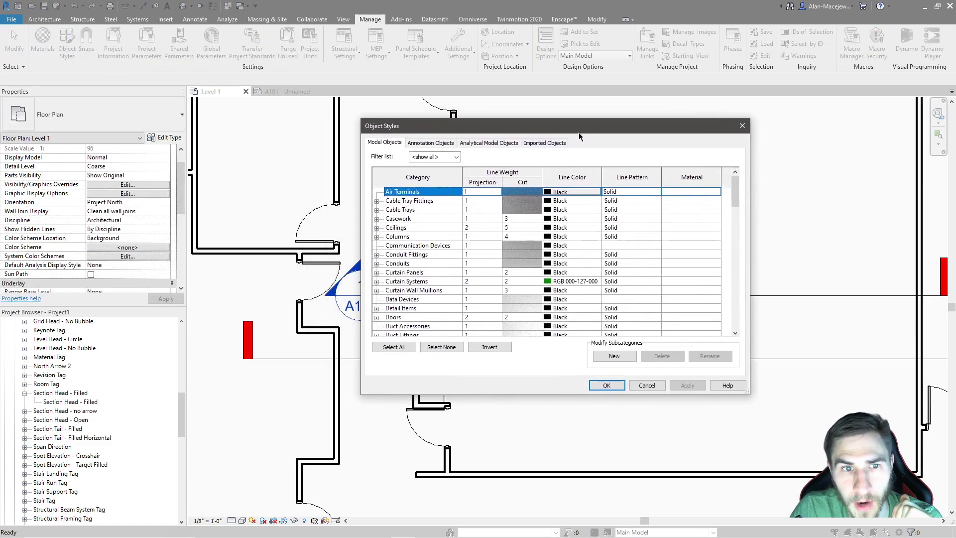
pyautogui.click(430, 143)
pyautogui.click(457, 245)
pyautogui.scroll(-15, 458, 245)
pyautogui.scroll(-2, 461, 253)
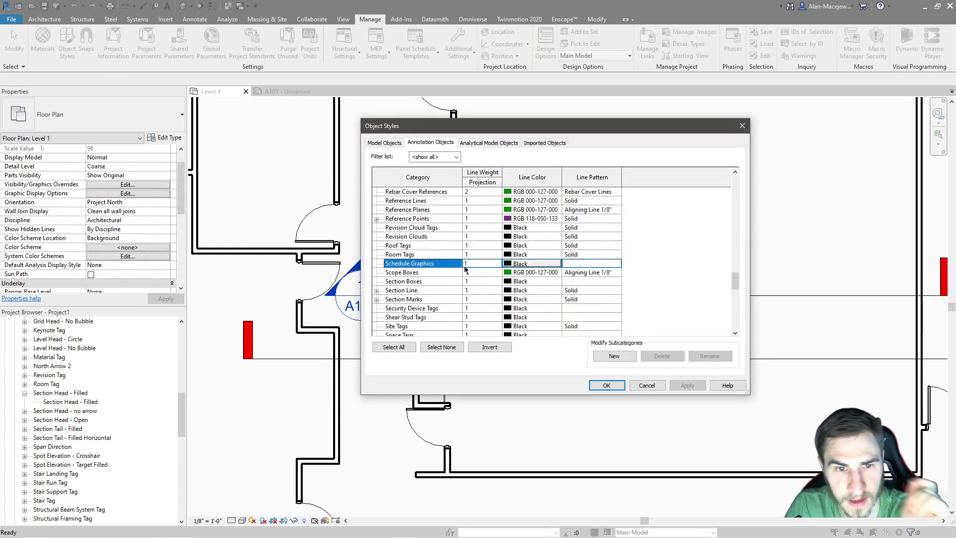
pyautogui.scroll(-1, 404, 281)
pyautogui.click(377, 281)
pyautogui.click(377, 299)
pyautogui.scroll(-3, 403, 289)
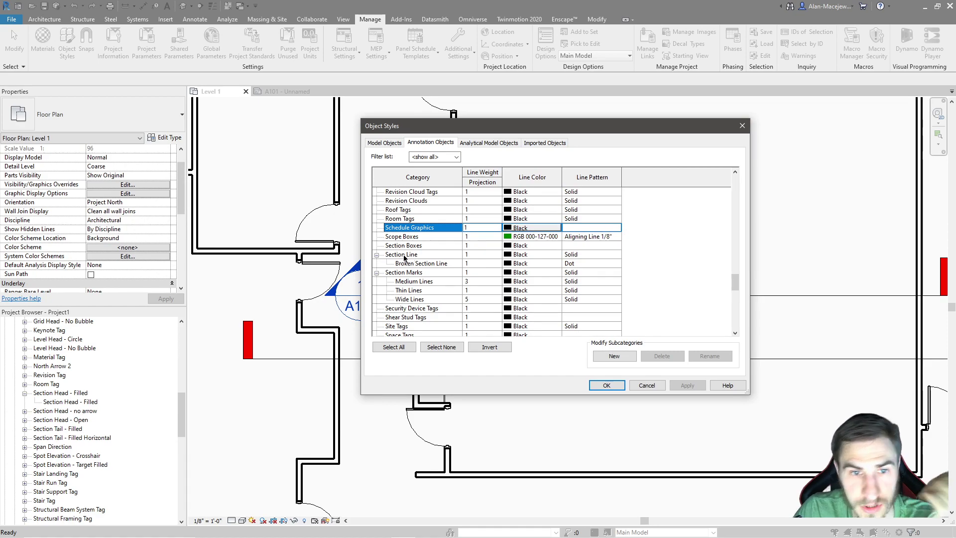
# Step: Set the Section Line category to line weight 3 and color Red
pyautogui.click(410, 263)
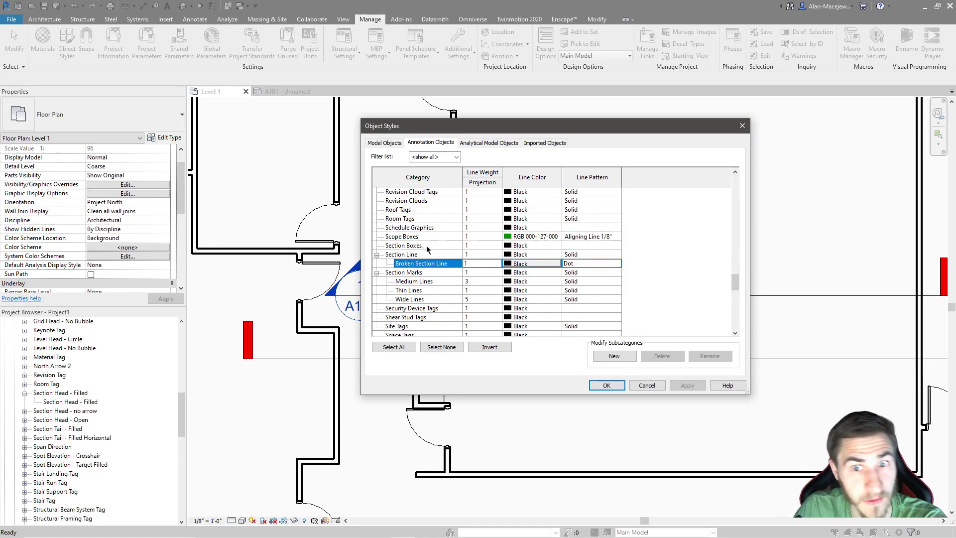
pyautogui.click(415, 255)
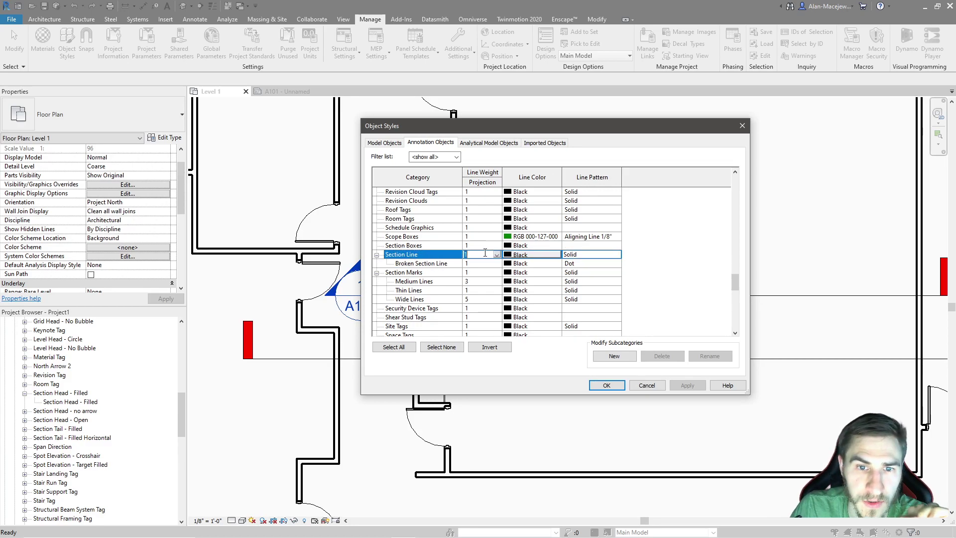
pyautogui.write('3')
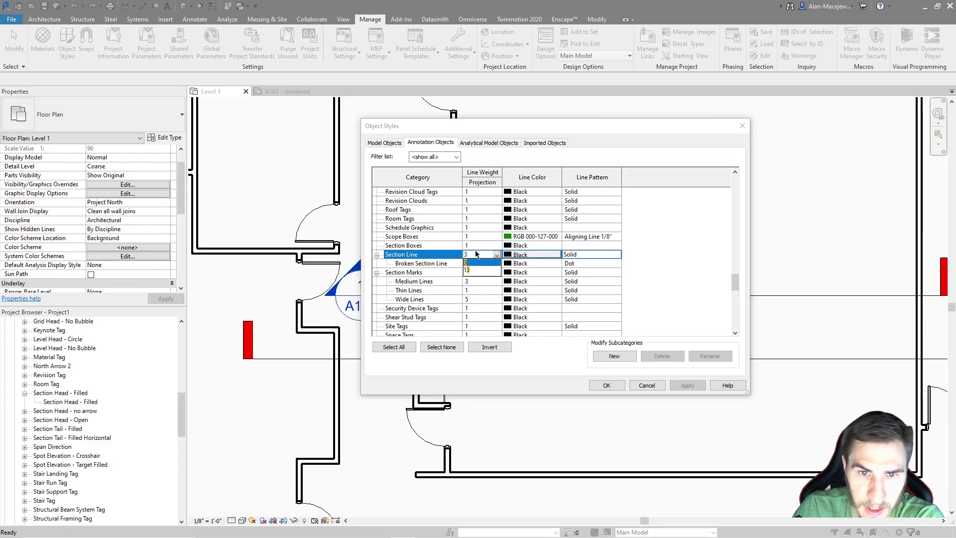
pyautogui.press('Return')
pyautogui.click(523, 255)
pyautogui.click(465, 269)
pyautogui.click(595, 345)
# Step: Set the Broken Section Line subcategory to line weight 3 and color Red
pyautogui.click(489, 264)
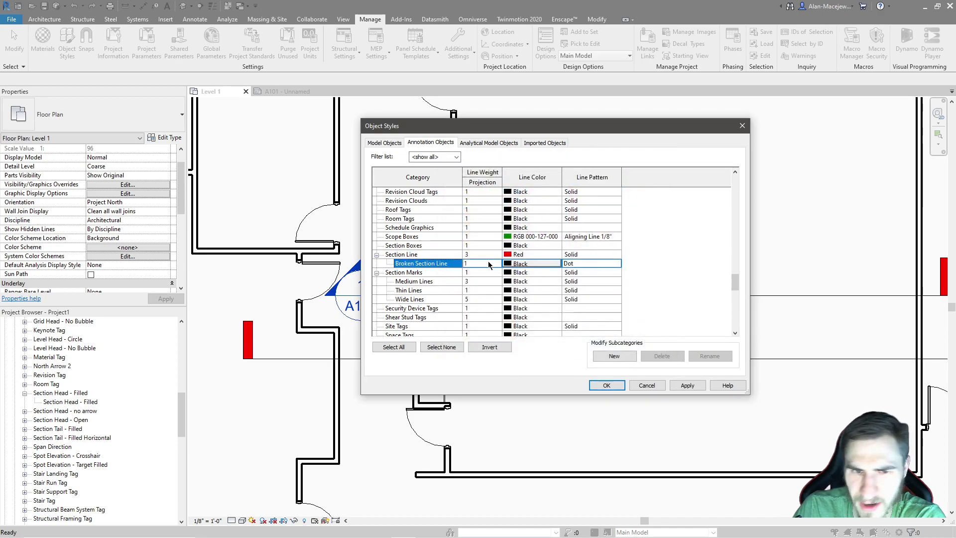
pyautogui.click(523, 263)
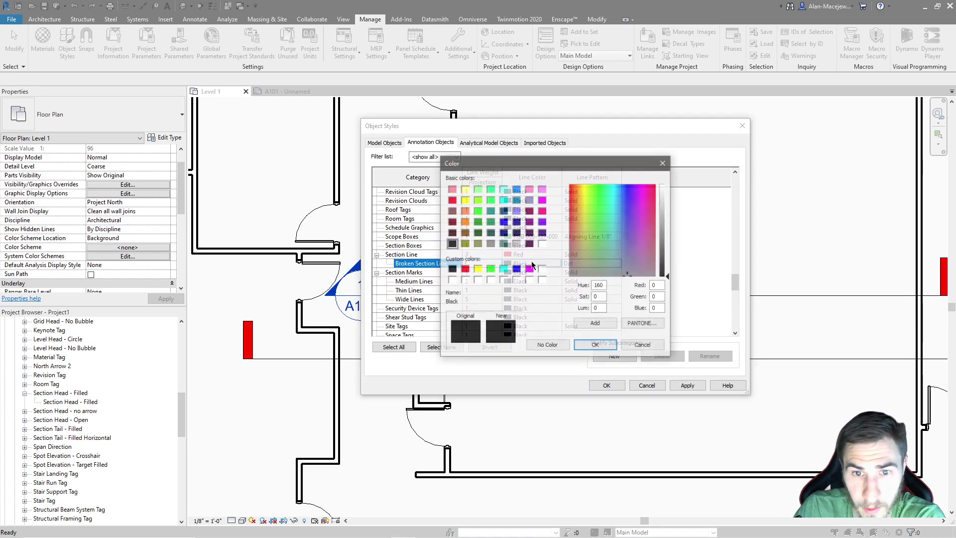
pyautogui.click(464, 269)
pyautogui.click(595, 345)
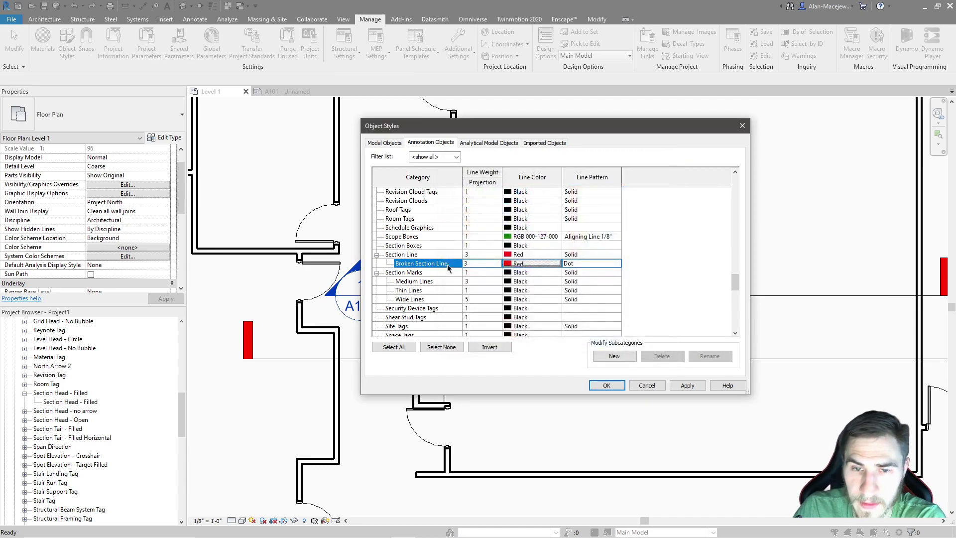
pyautogui.click(619, 253)
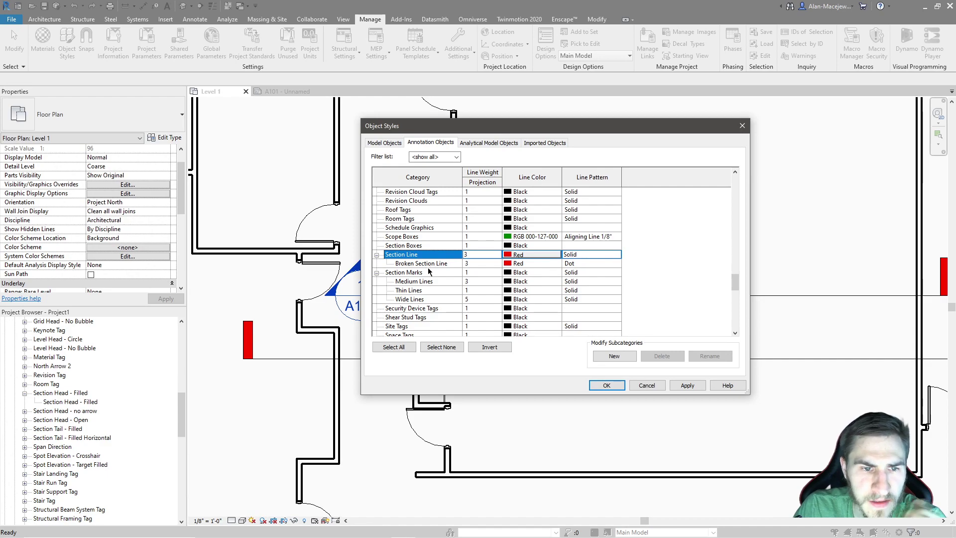
# Step: Apply the section line style changes to the plan and return to the section categories in the annotation list
pyautogui.moveTo(482, 125)
pyautogui.mouseDown()
pyautogui.moveTo(550, 142)
pyautogui.moveTo(381, 377)
pyautogui.moveTo(443, 377)
pyautogui.moveTo(473, 136)
pyautogui.mouseUp()
pyautogui.click(739, 396)
pyautogui.click(410, 257)
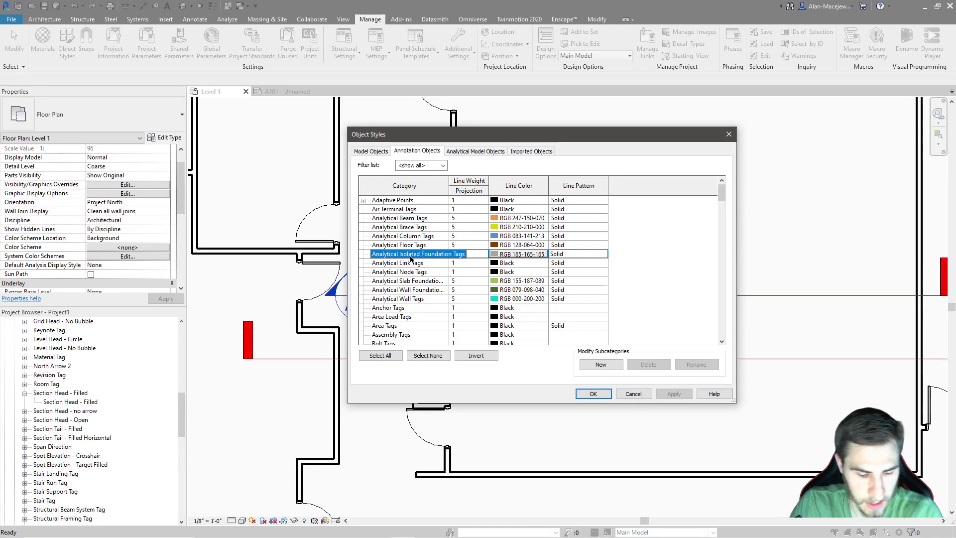
pyautogui.press('s')
pyautogui.scroll(-1, 373, 308)
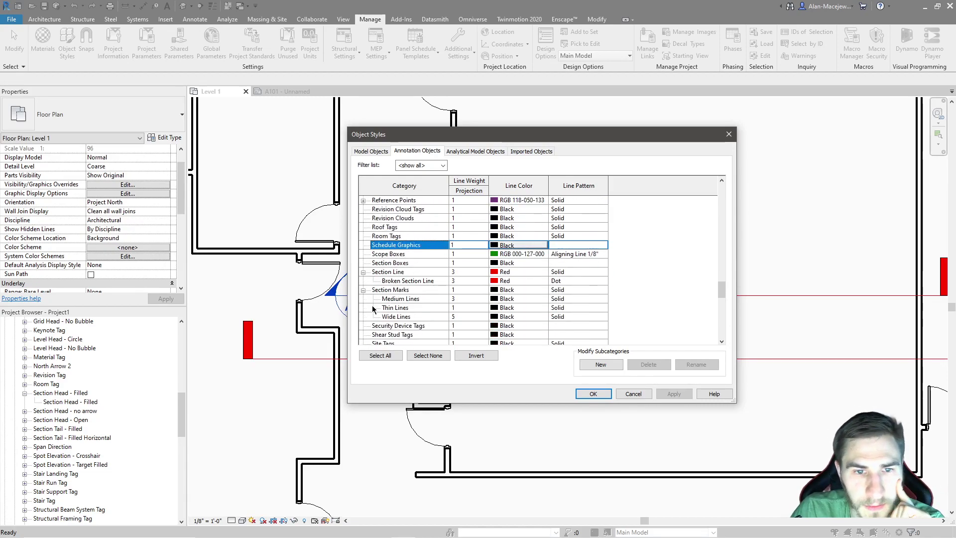
# Step: Review the Section Marks line subcategories, close the object styles without saving, and inspect the section tail on the plan
pyautogui.click(393, 290)
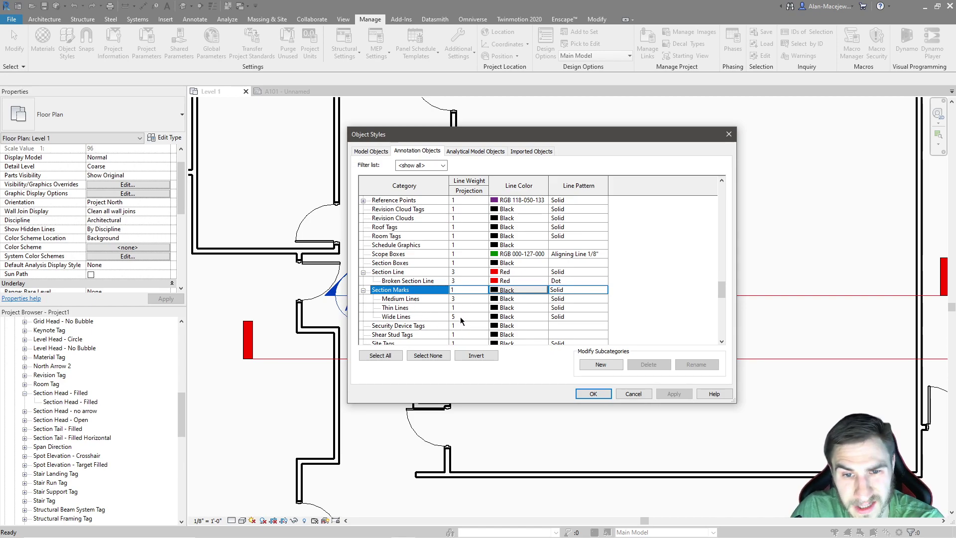
pyautogui.click(507, 309)
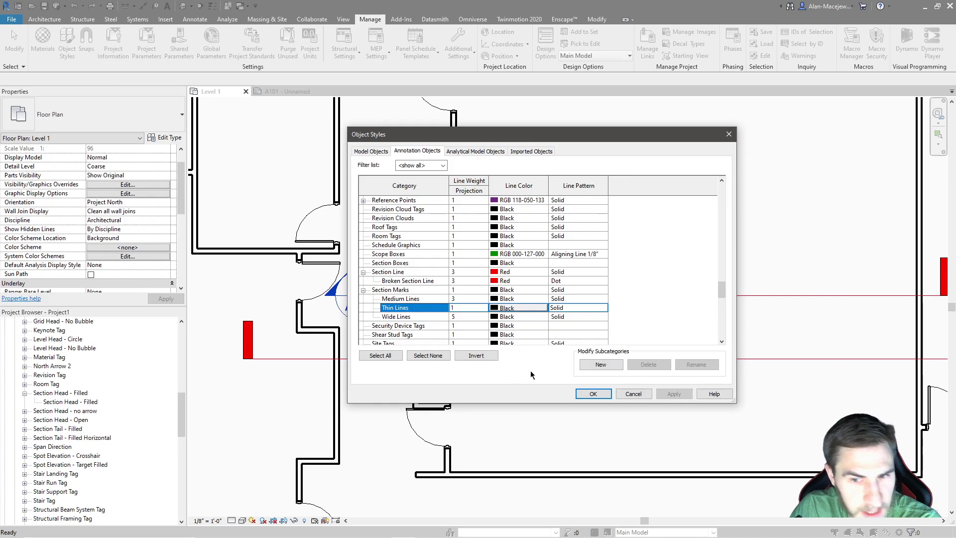
pyautogui.click(633, 393)
pyautogui.scroll(5, 234, 348)
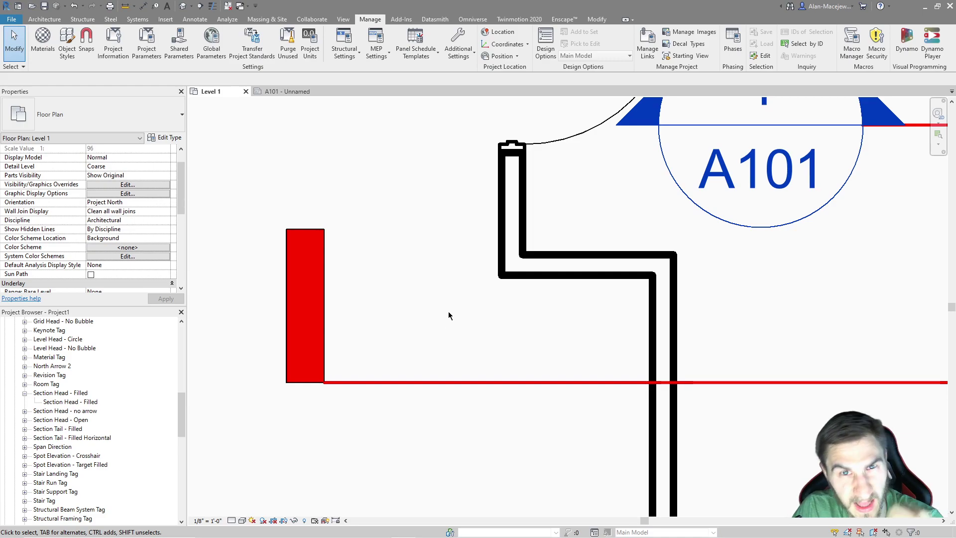
pyautogui.scroll(-1, 175, 362)
pyautogui.scroll(-3, 211, 348)
# Step: Set the Thin Lines subcategory of Section Marks to line weight 3 and color Red in the annotation object styles, and apply it
pyautogui.click(67, 46)
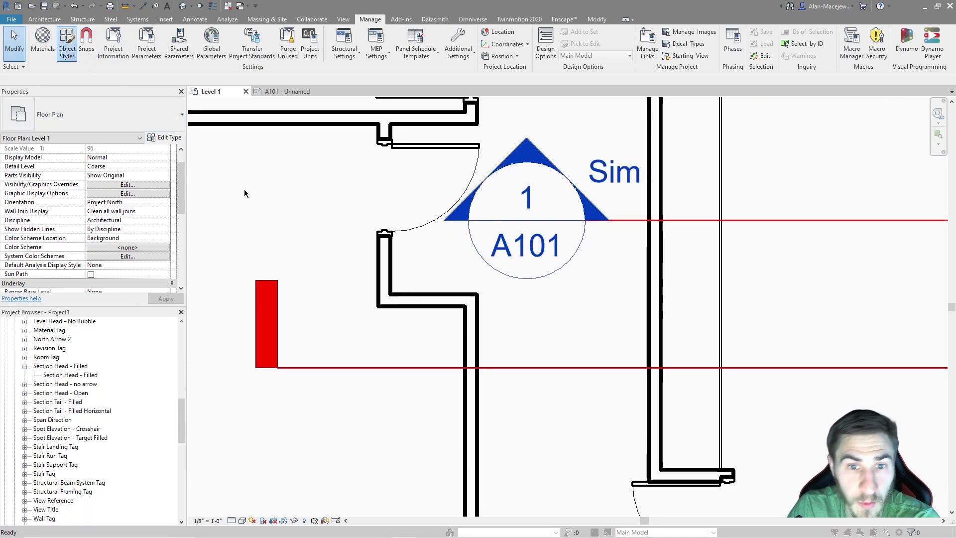
pyautogui.click(412, 152)
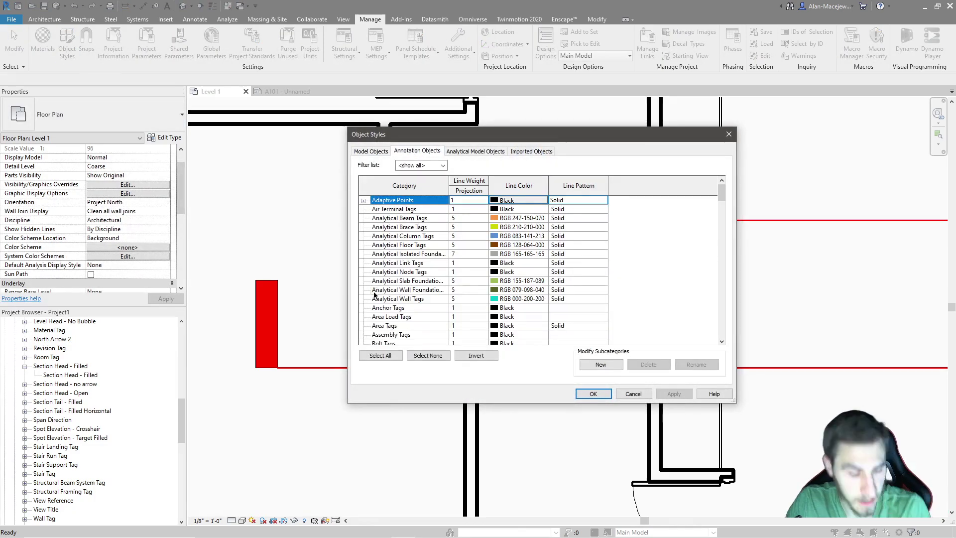
pyautogui.press('s')
pyautogui.click(363, 290)
pyautogui.click(458, 307)
pyautogui.press('BackSpace')
pyautogui.write('3')
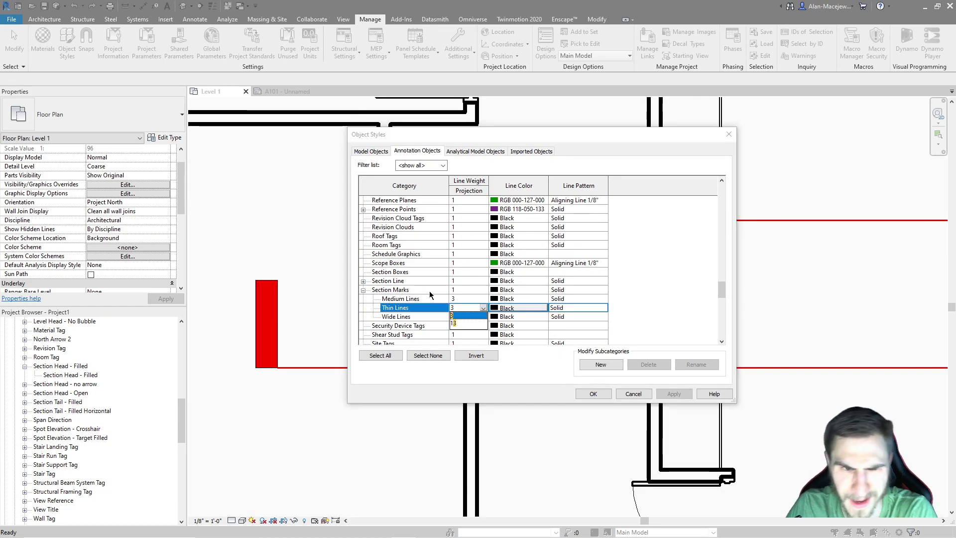
pyautogui.click(508, 307)
pyautogui.click(508, 308)
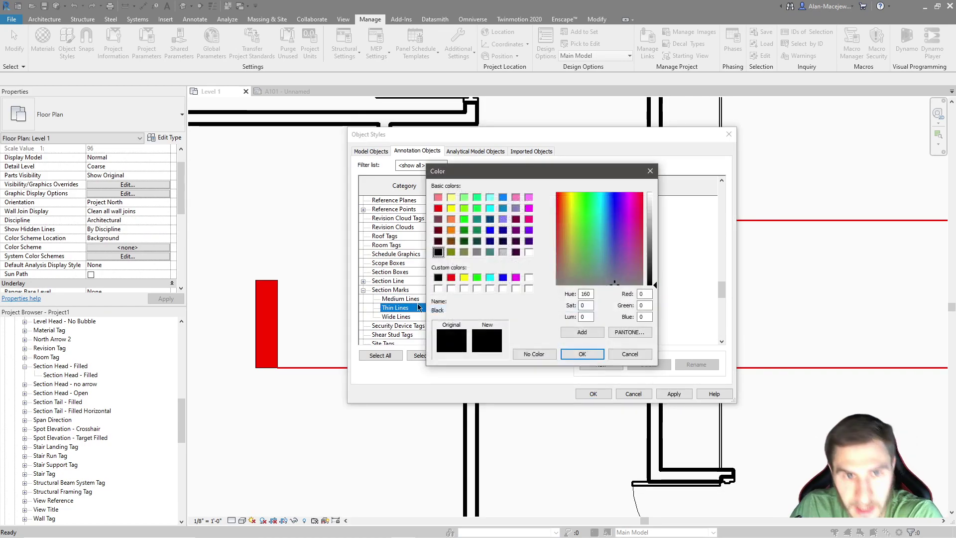
pyautogui.click(438, 207)
pyautogui.click(573, 351)
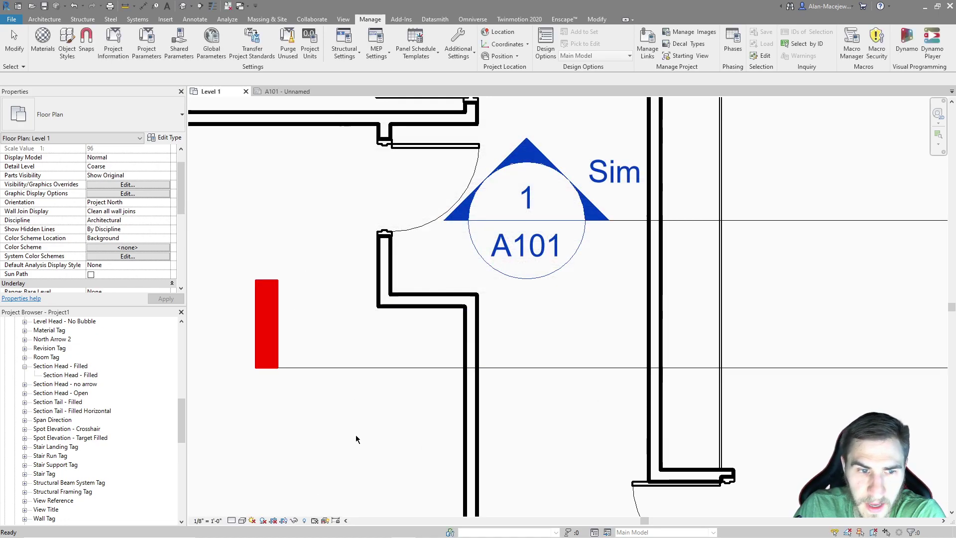
# Step: Reopen the annotation object styles and expand the Section Line and Section Marks categories
pyautogui.scroll(-4, 260, 328)
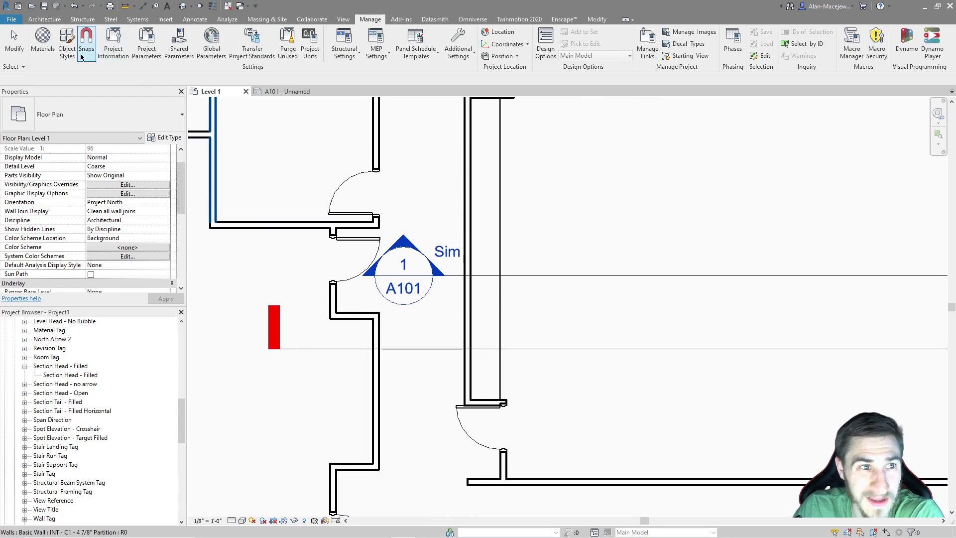
pyautogui.click(67, 45)
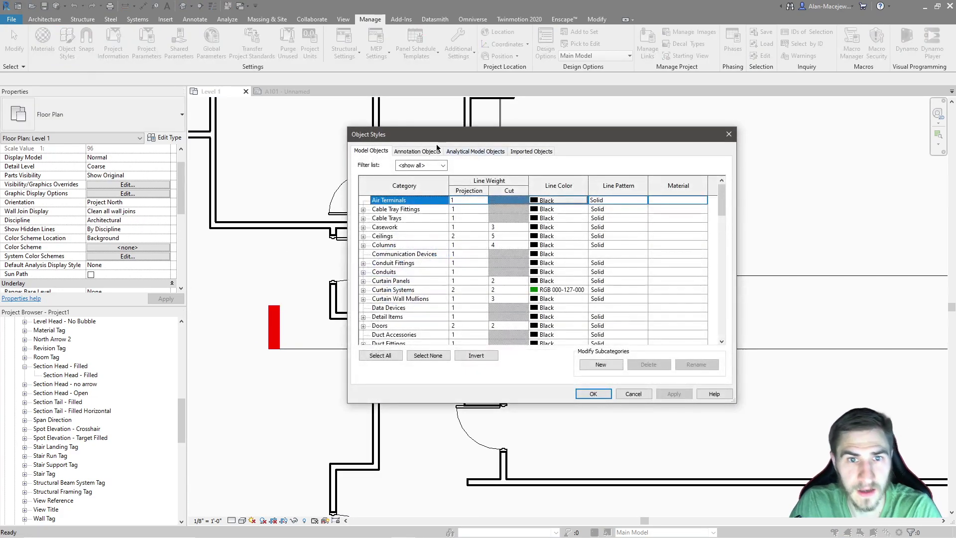
pyautogui.click(430, 149)
pyautogui.click(428, 236)
pyautogui.scroll(-10, 427, 269)
pyautogui.click(426, 289)
pyautogui.scroll(-2, 425, 287)
pyautogui.click(362, 267)
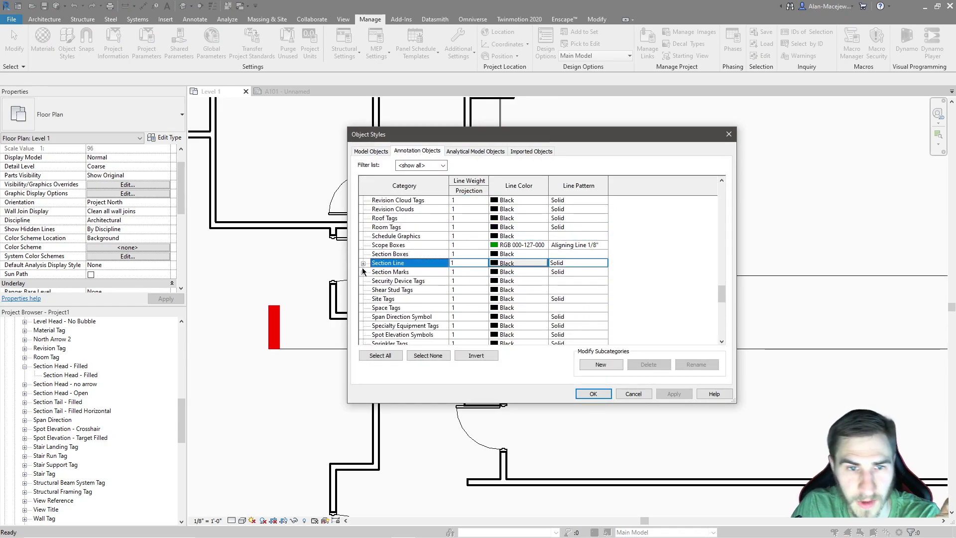
pyautogui.click(363, 272)
pyautogui.click(363, 273)
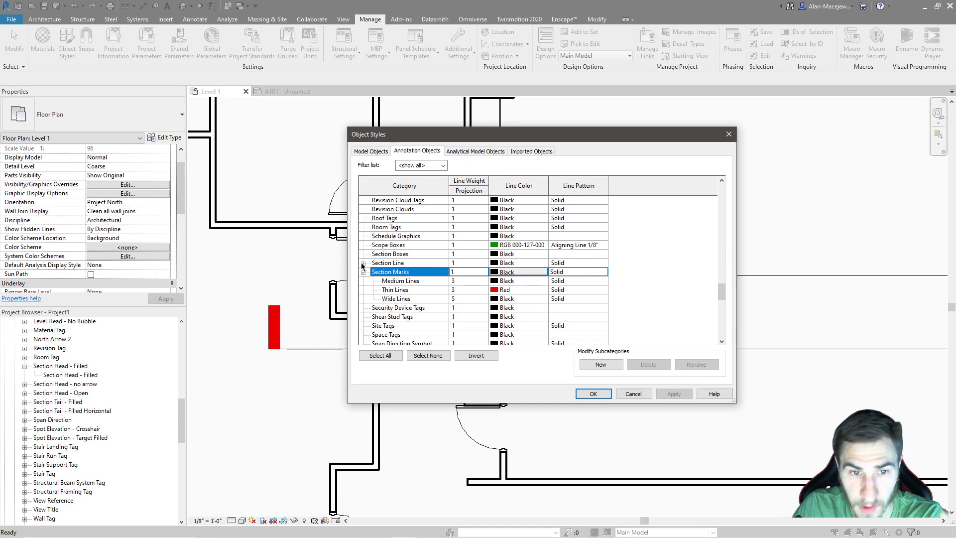
pyautogui.click(363, 264)
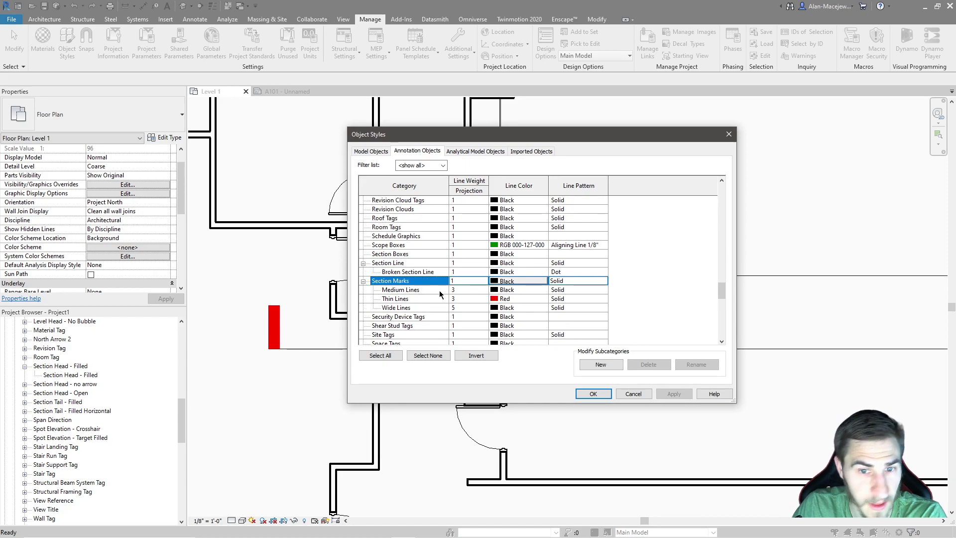
# Step: Set Section Line to line weight 3, and Broken Section Line to line weight 3 and color Red
pyautogui.click(479, 263)
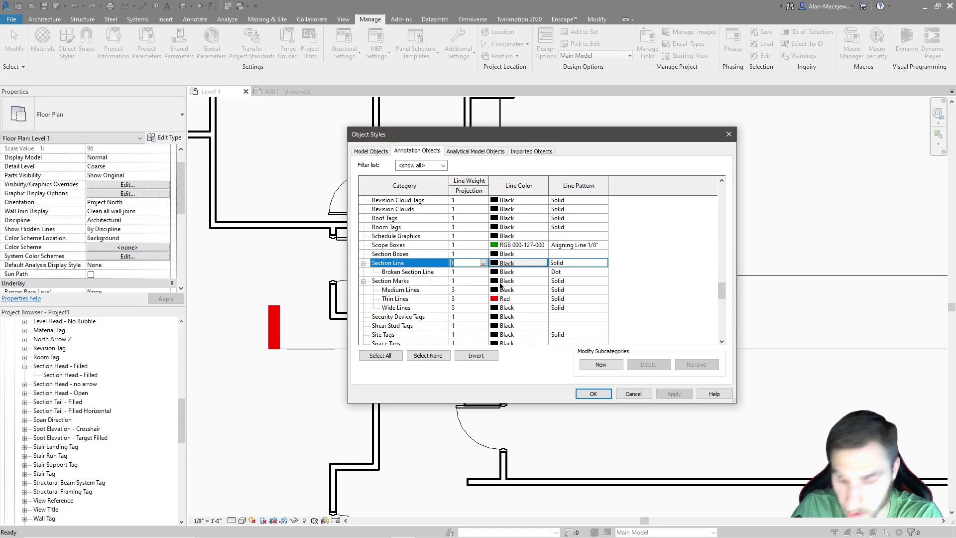
pyautogui.write('3')
pyautogui.click(471, 270)
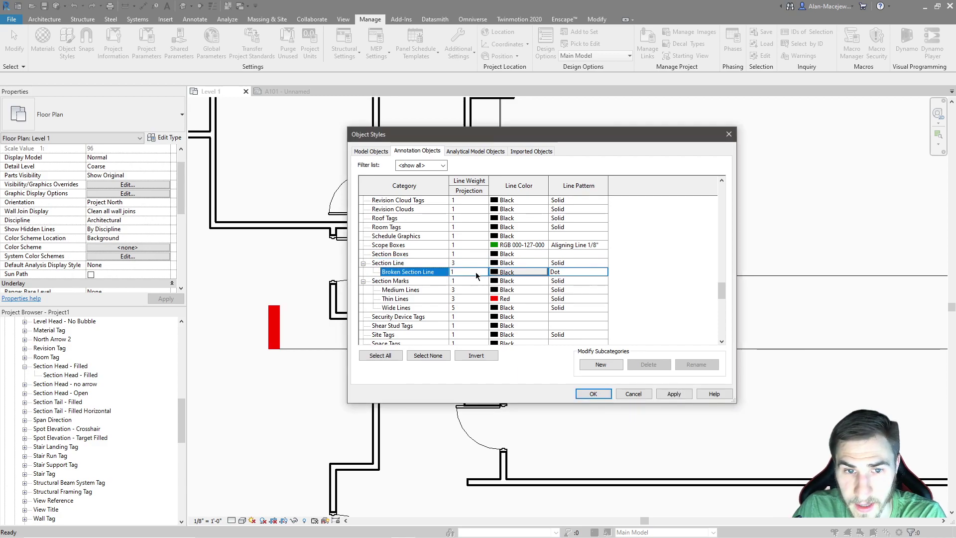
pyautogui.click(507, 272)
pyautogui.click(452, 277)
pyautogui.click(580, 353)
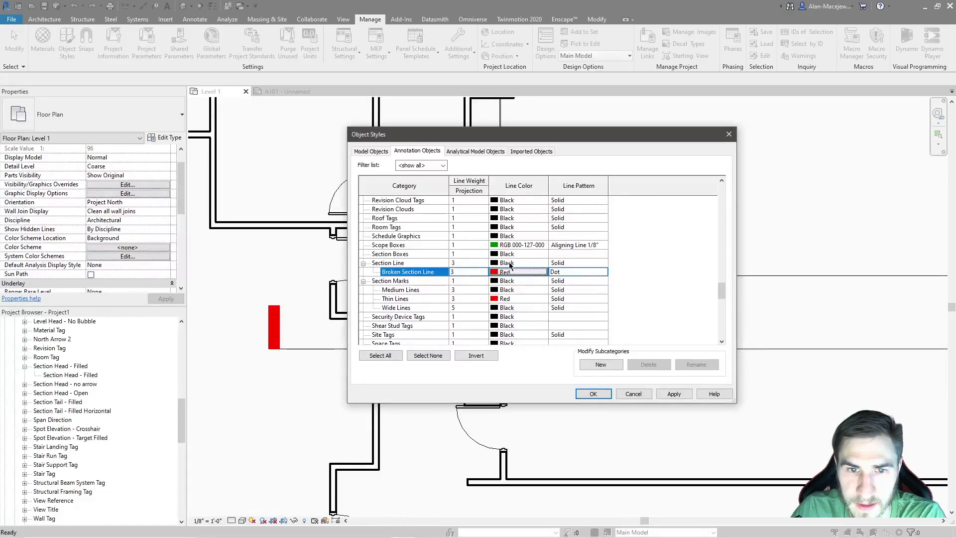
# Step: Set the Section Line category's color to Red and apply the object styles to the plan
pyautogui.click(512, 282)
pyautogui.click(507, 262)
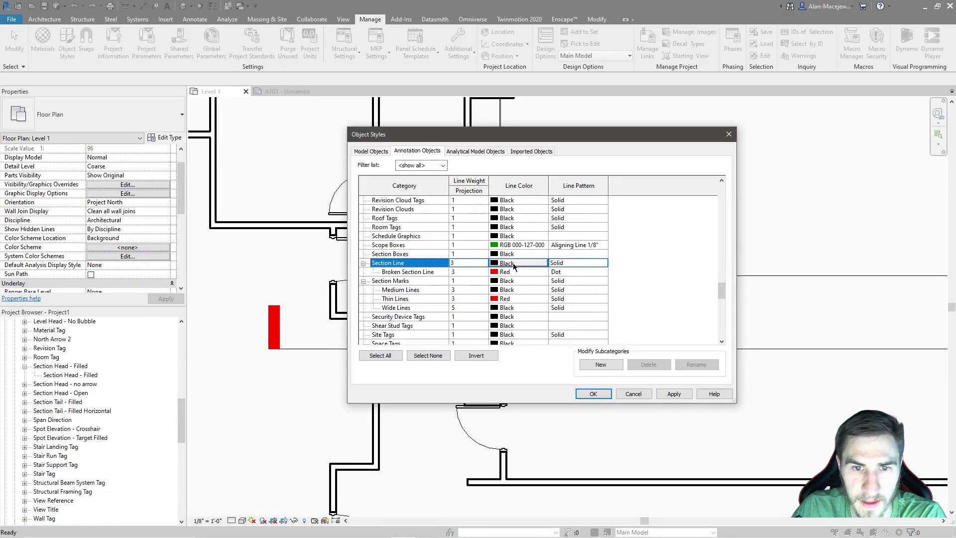
pyautogui.click(507, 263)
pyautogui.click(451, 277)
pyautogui.click(582, 353)
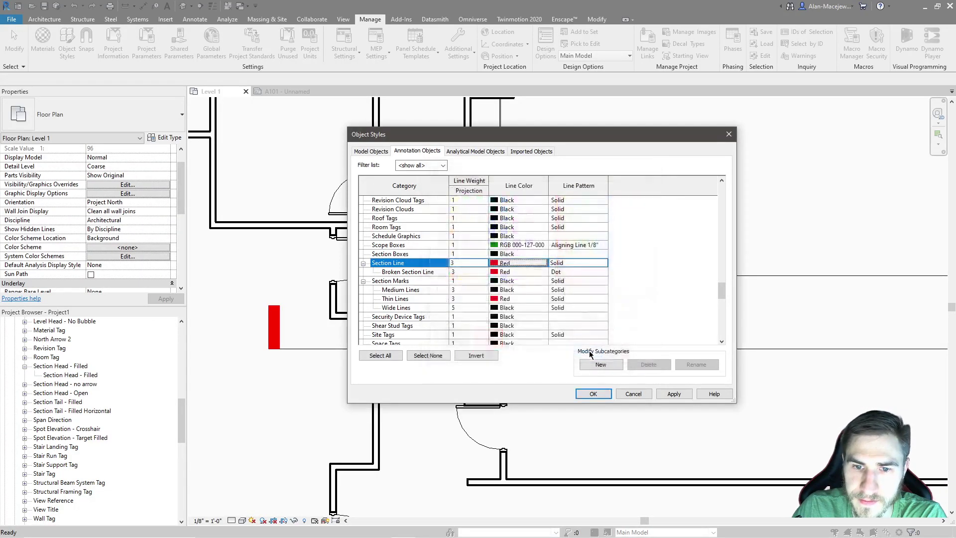
pyautogui.click(593, 393)
# Step: Check the section marks on the plan and review the print setup's color and view link options, then leave the setup without saving
pyautogui.scroll(-3, 350, 304)
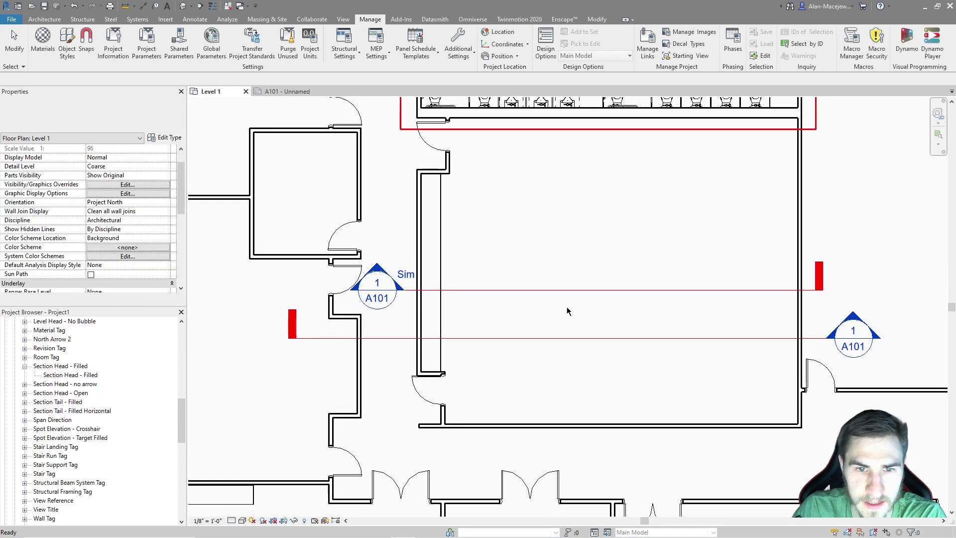
pyautogui.moveTo(540, 303); pyautogui.dragTo(491, 321, button='middle')
pyautogui.scroll(-1, 490, 360)
pyautogui.scroll(-1, 491, 364)
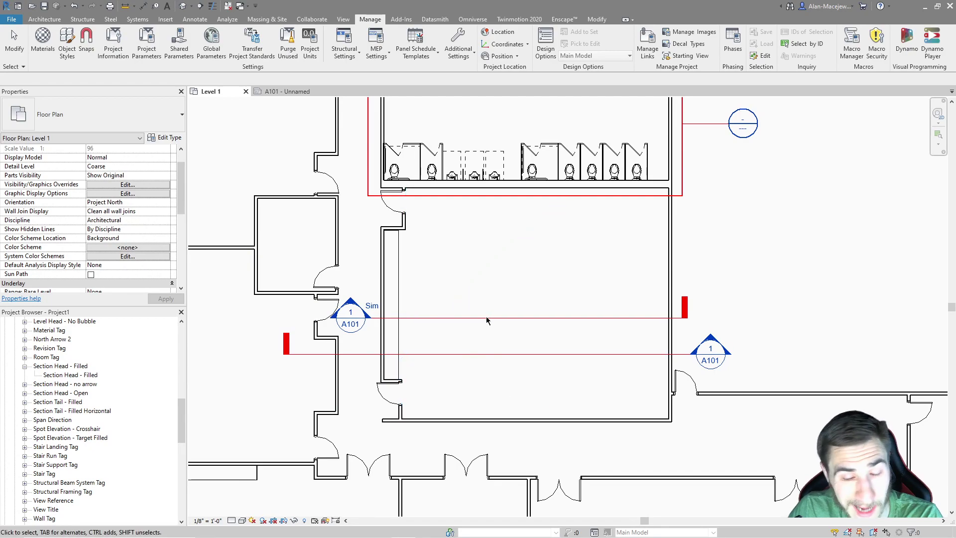
pyautogui.moveTo(486, 317); pyautogui.dragTo(476, 331, button='middle')
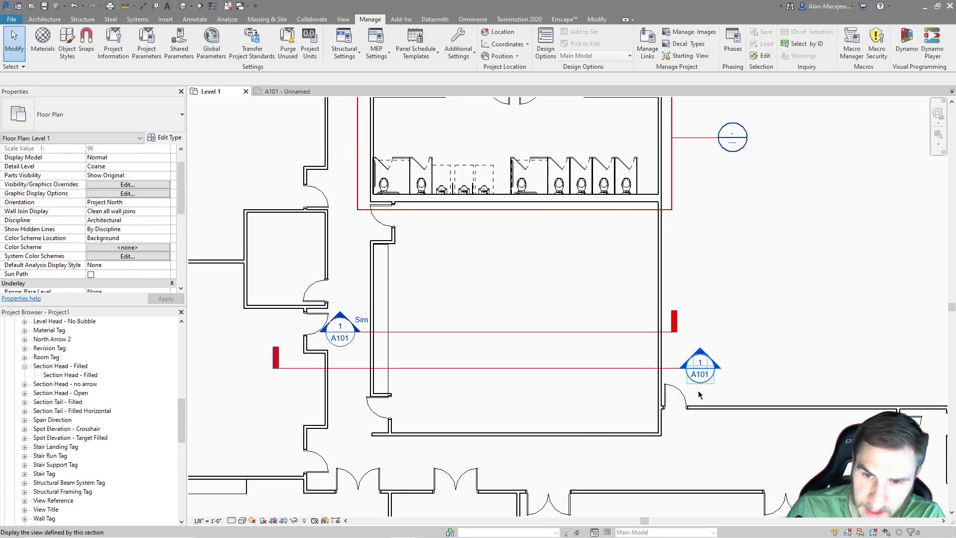
pyautogui.moveTo(480, 306); pyautogui.dragTo(409, 316, button='middle')
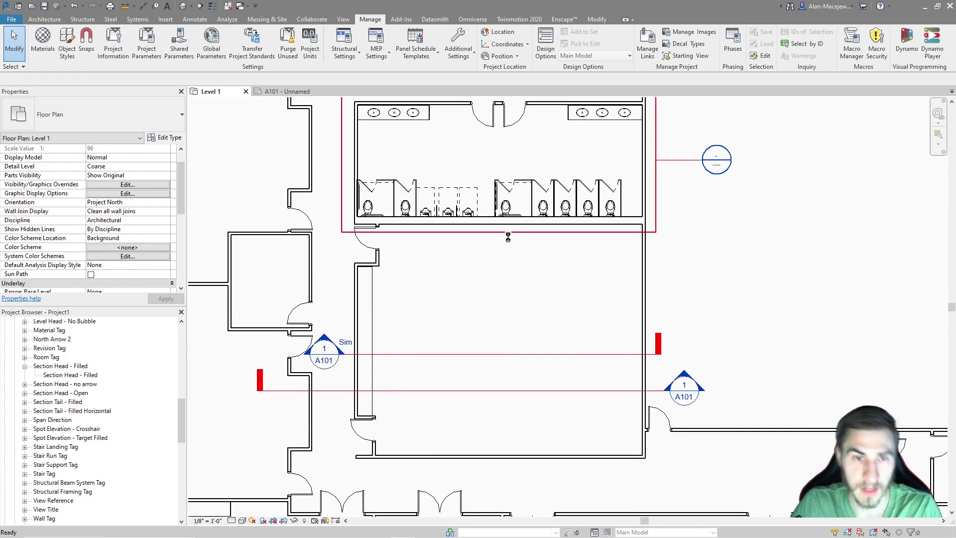
pyautogui.hotkey('ctrl', 'p')
pyautogui.click(527, 363)
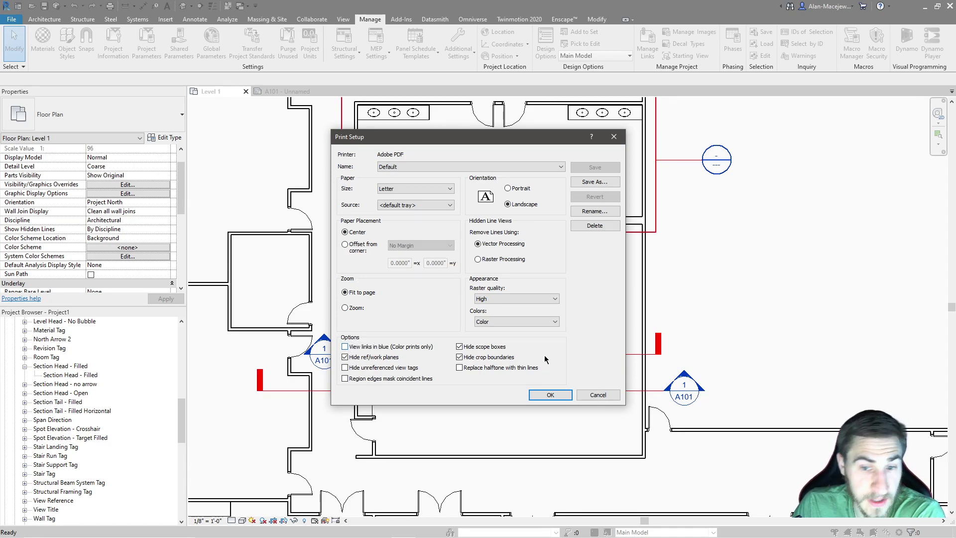
pyautogui.click(586, 396)
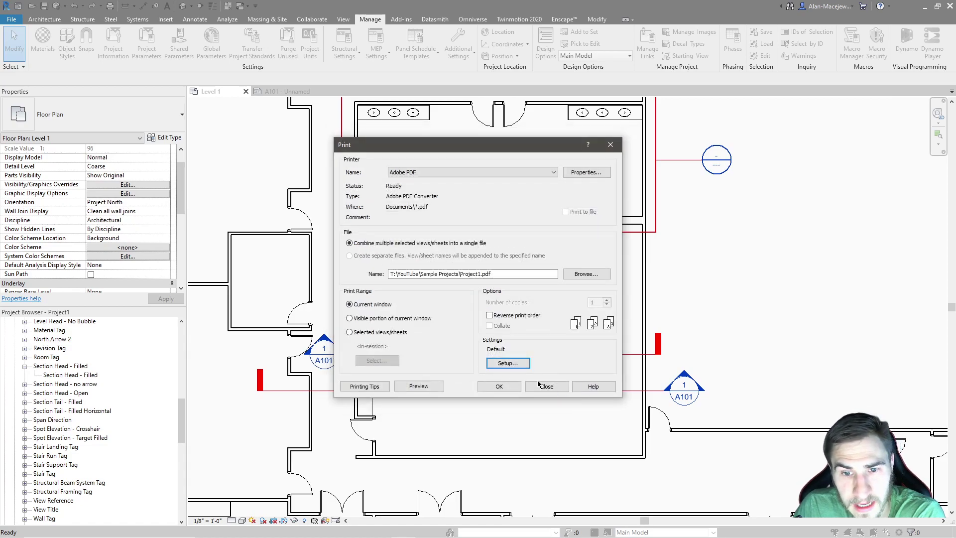
pyautogui.press('Return')
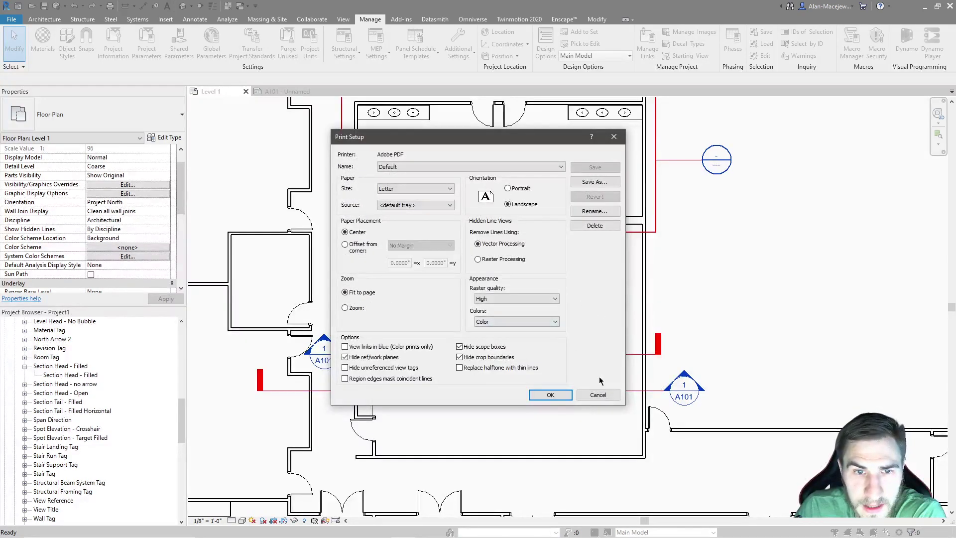
pyautogui.press('Escape')
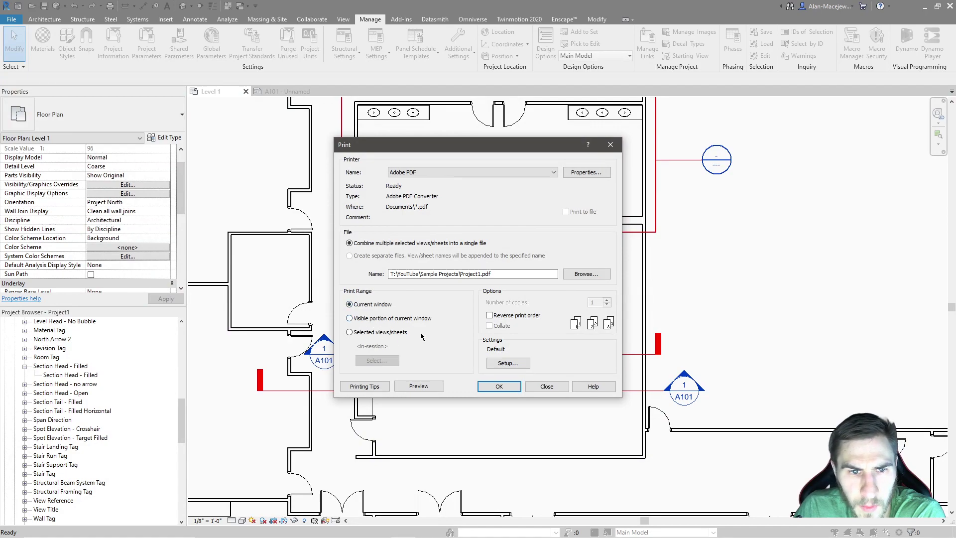
# Step: Preview the Level 1 plan as printed, zoom in on the section marks, and close the preview
pyautogui.click(423, 388)
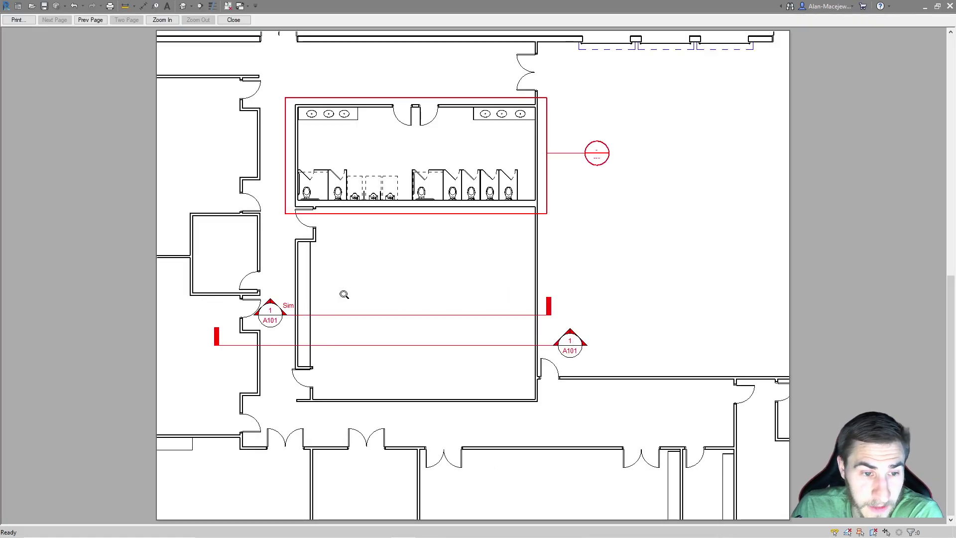
pyautogui.click(269, 313)
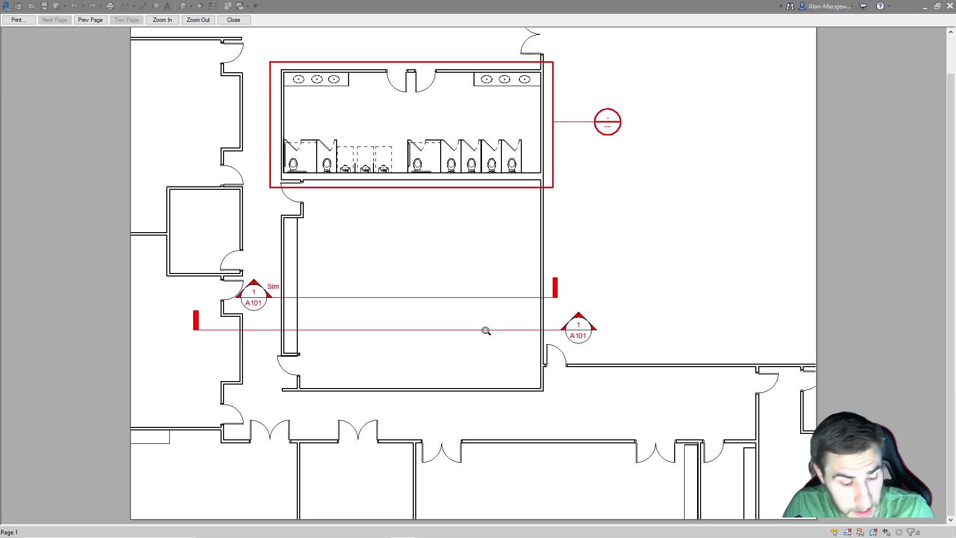
pyautogui.press('Escape')
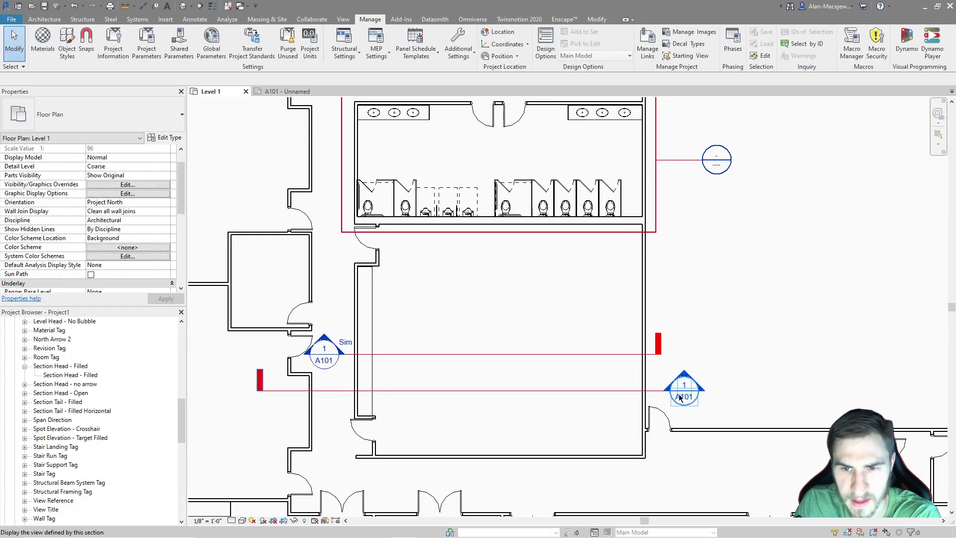
# Step: Set the Section Marks category to line weight 3 and color Red in the annotation object styles
pyautogui.click(60, 38)
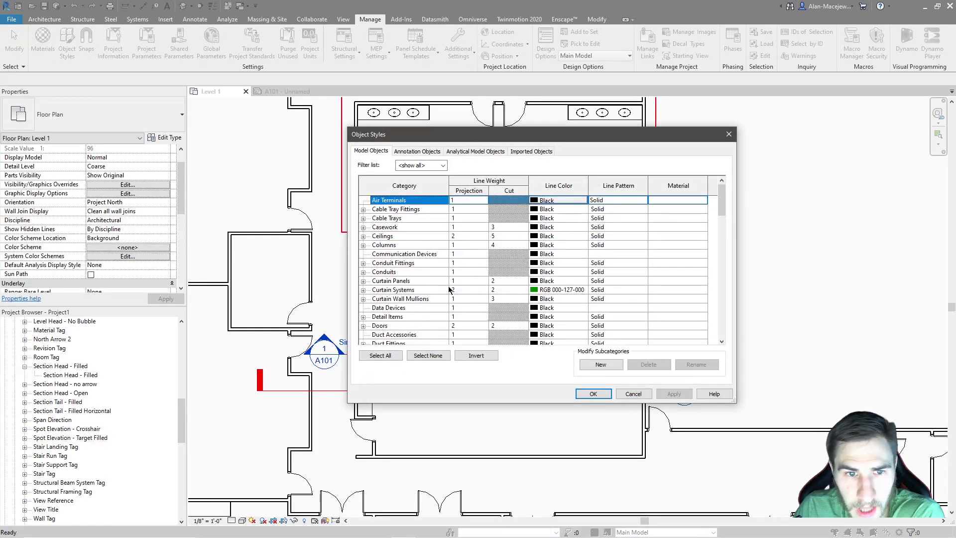
pyautogui.scroll(-2, 408, 268)
pyautogui.click(407, 256)
pyautogui.click(427, 151)
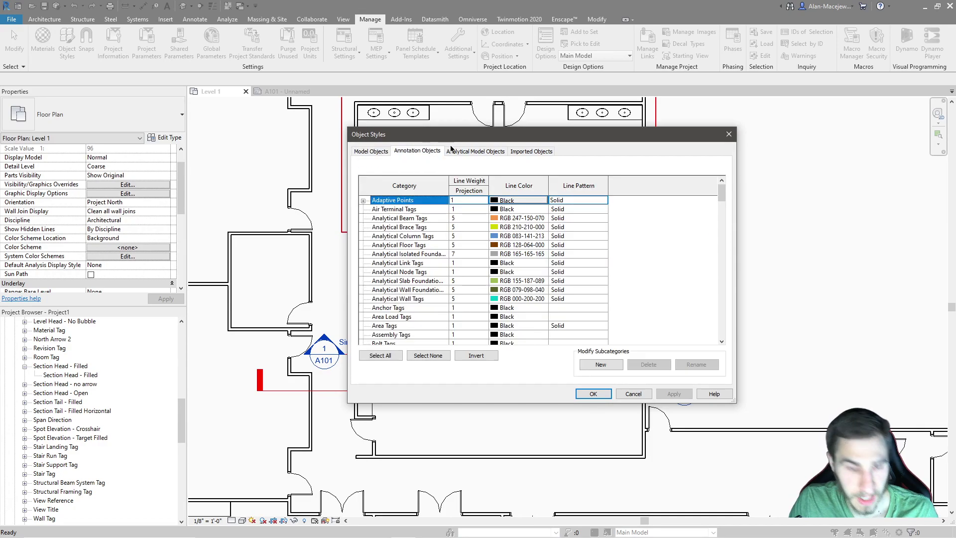
pyautogui.press('s')
pyautogui.scroll(-2, 364, 288)
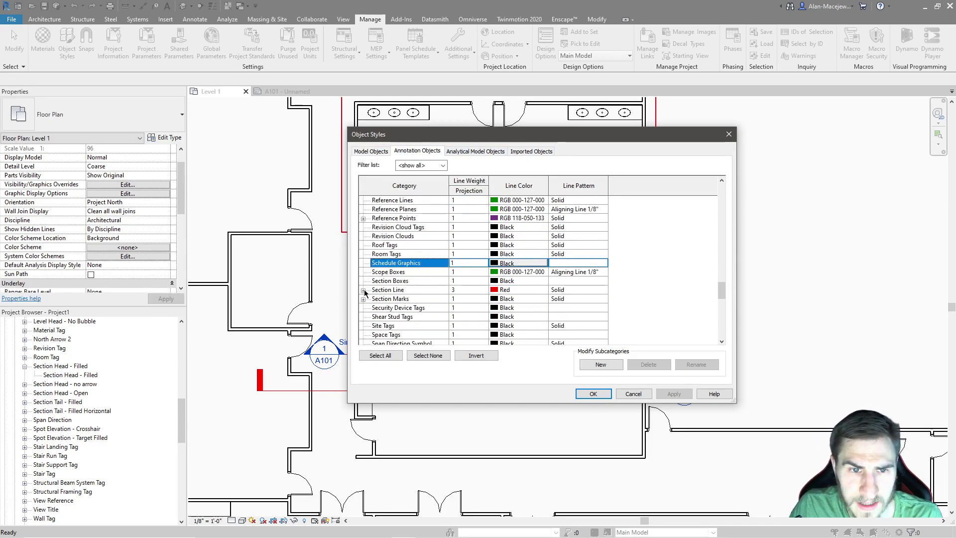
pyautogui.click(467, 299)
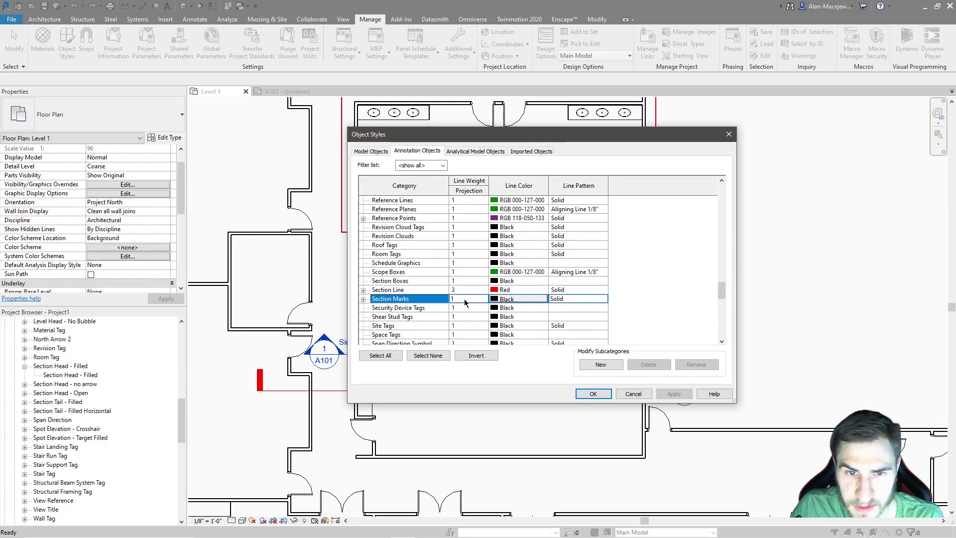
pyautogui.write('3')
pyautogui.click(497, 300)
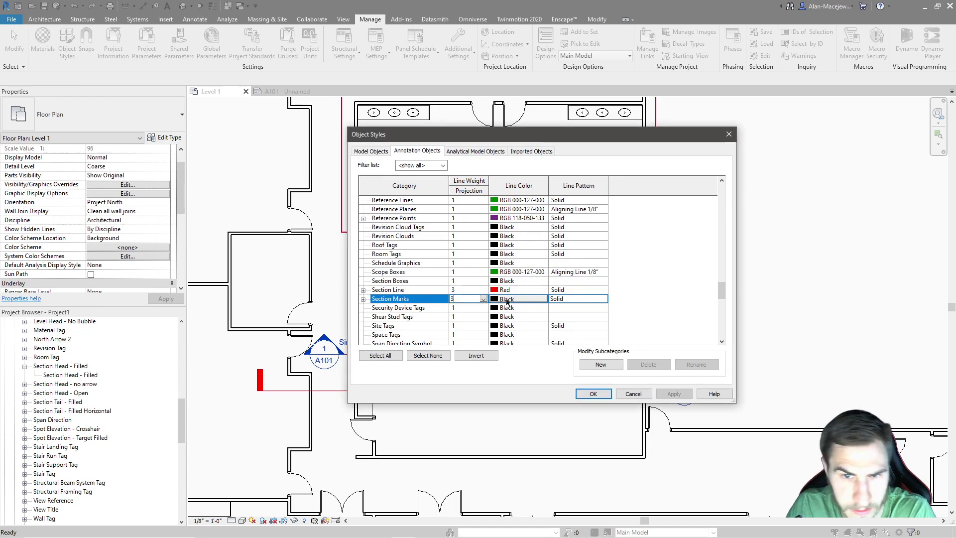
pyautogui.click(451, 278)
pyautogui.click(580, 354)
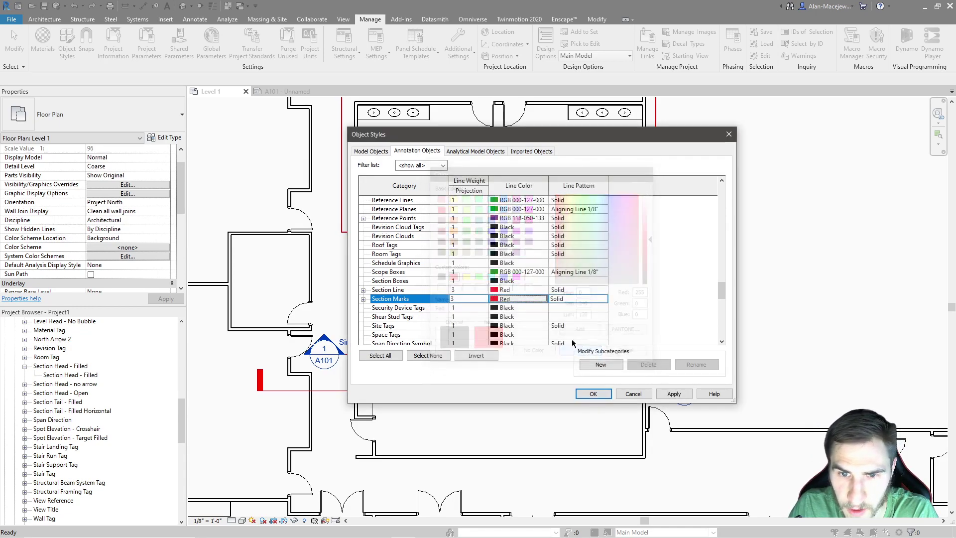
# Step: Review the Callout Boundary subcategory and Callout Heads settings in the annotation object styles, and apply the object styles to the project
pyautogui.scroll(5, 401, 237)
pyautogui.click(400, 209)
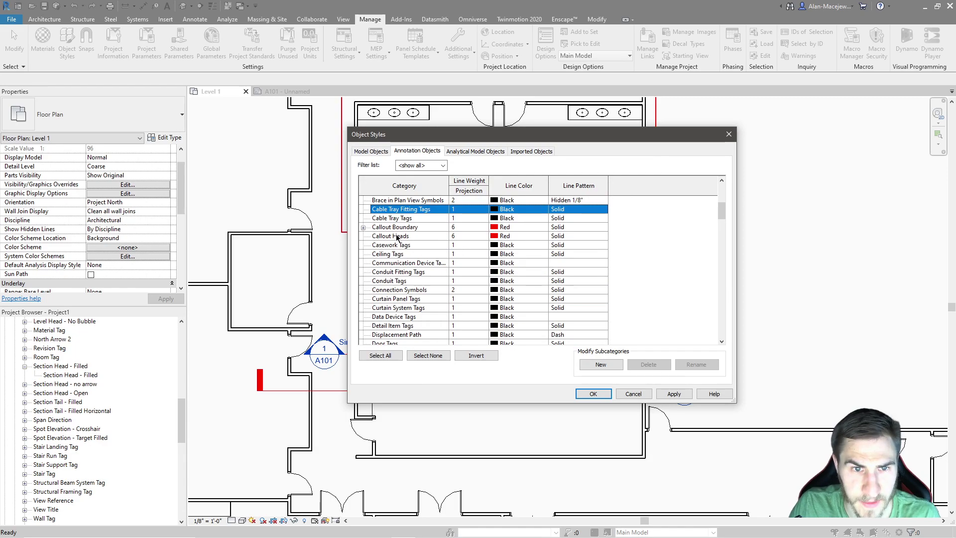
pyautogui.click(398, 236)
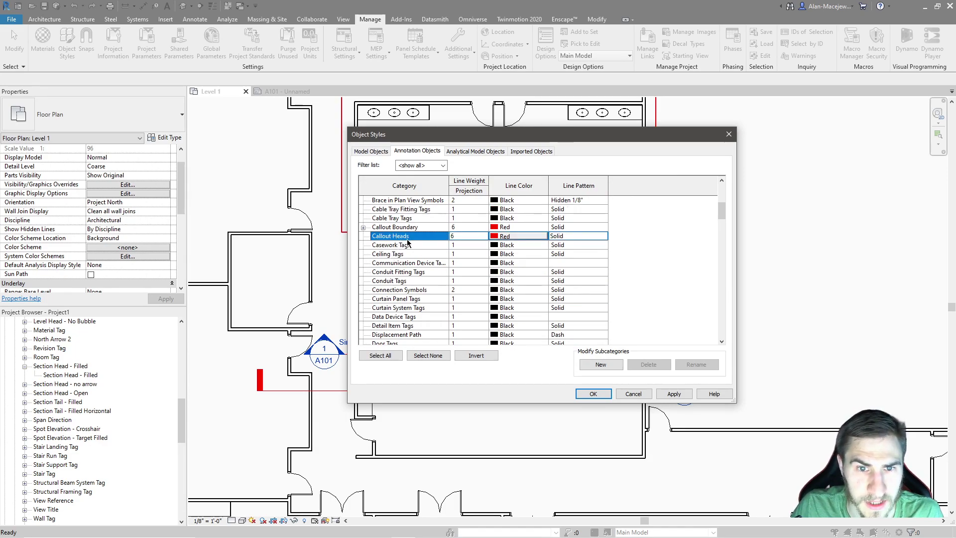
pyautogui.click(363, 228)
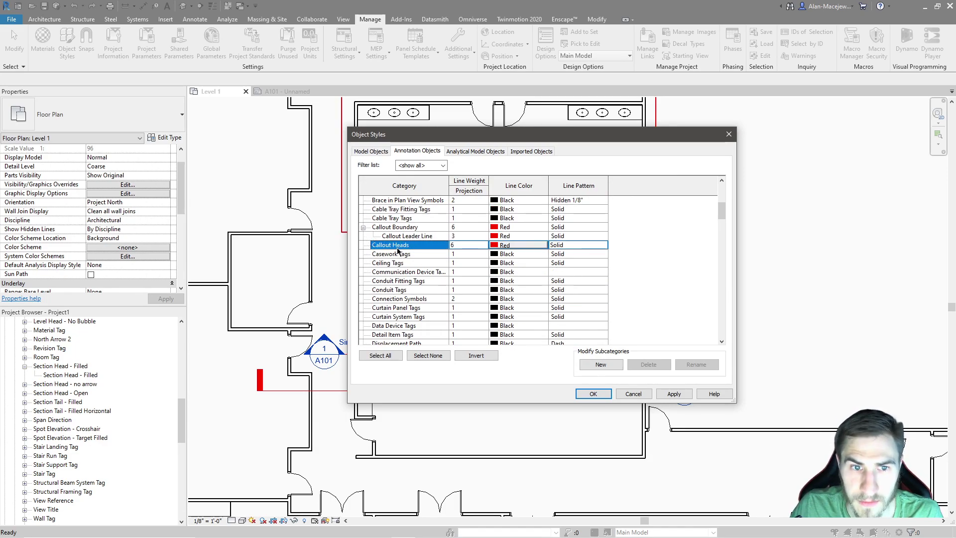
pyautogui.click(593, 393)
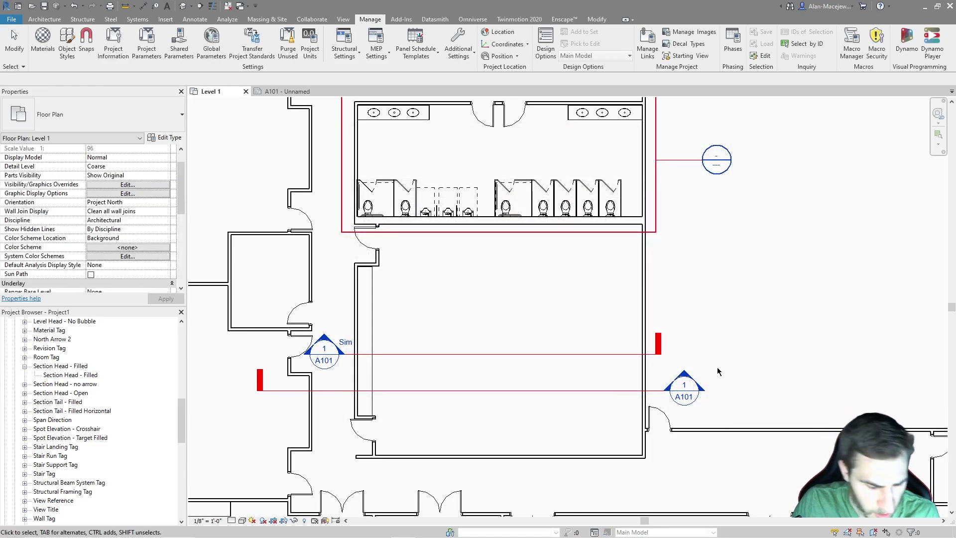
# Step: Print the visible portion of the Level 1 plan with Adobe PDF, saving it as Project1 on the Desktop
pyautogui.hotkey('ctrl', 'p')
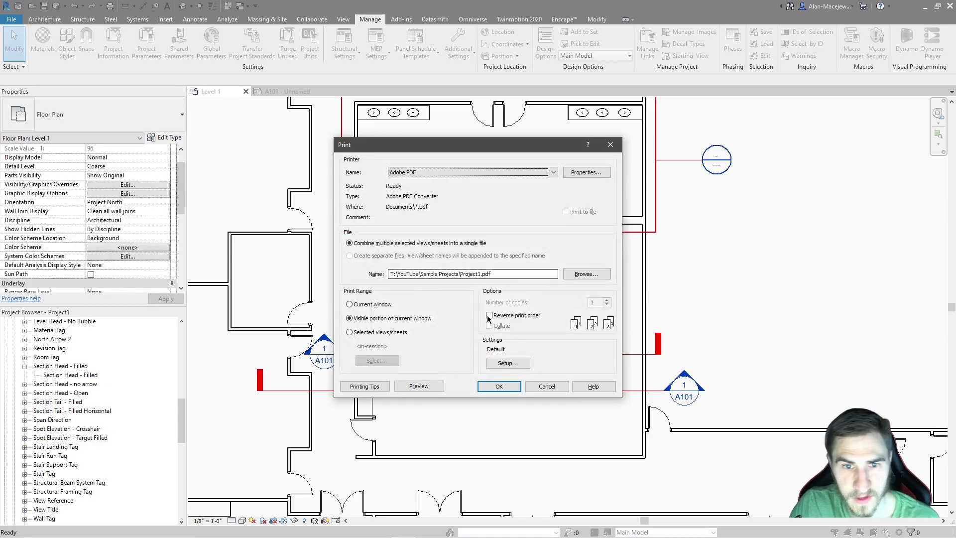
pyautogui.click(499, 386)
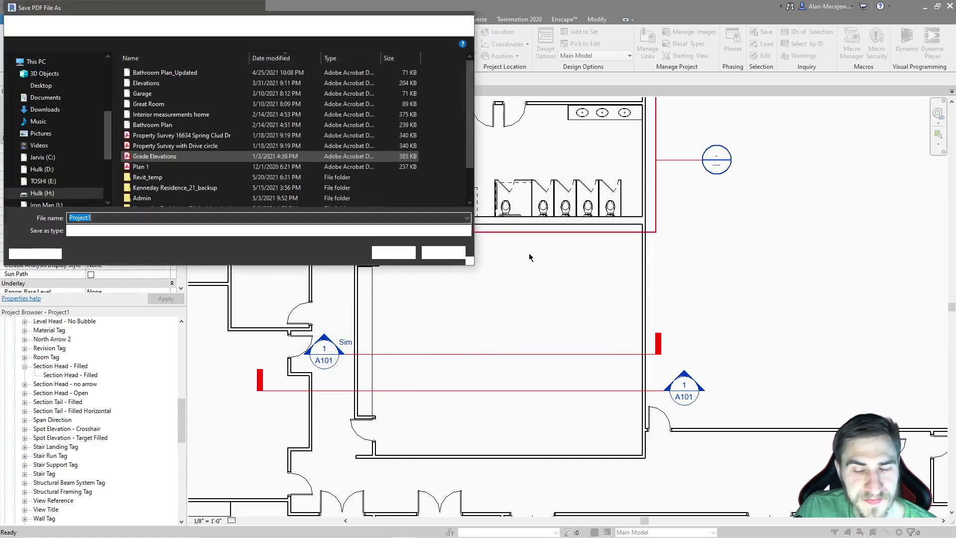
pyautogui.scroll(5, 101, 120)
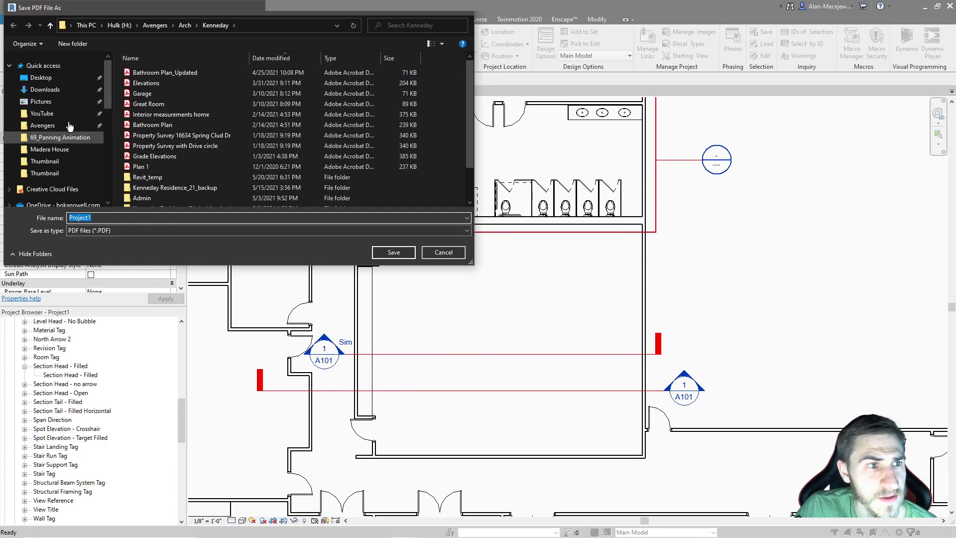
pyautogui.click(50, 79)
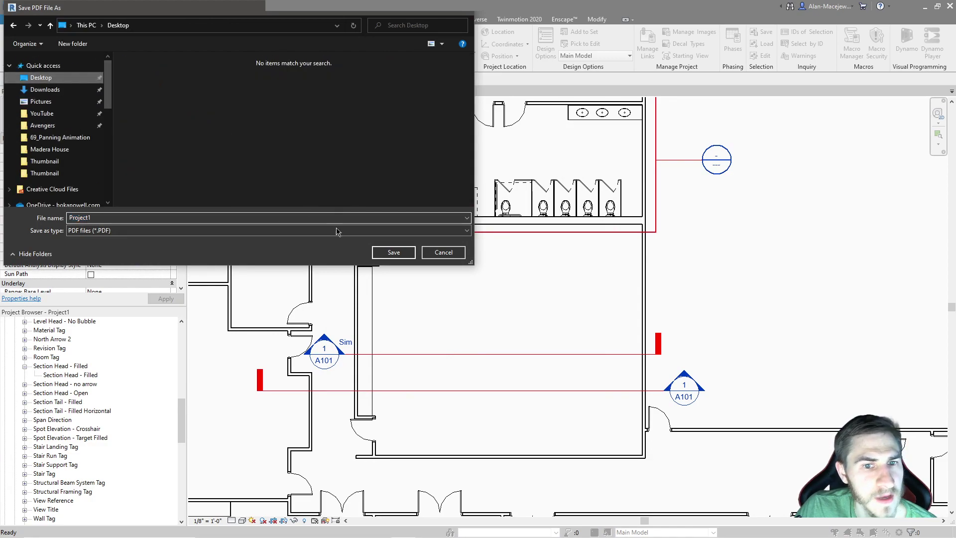
pyautogui.click(393, 252)
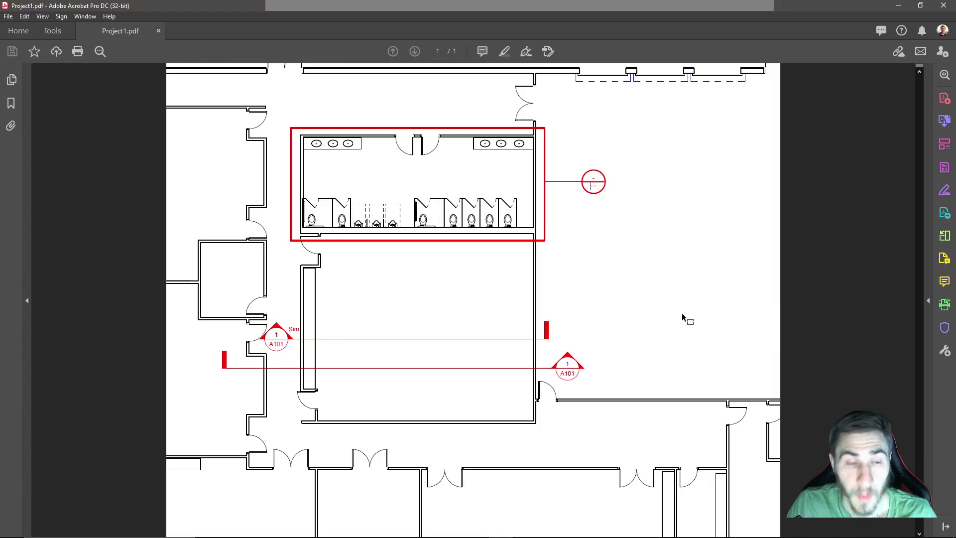
# Step: Examine the colors and line weights of the section marks and callout in the printed PDF, close it and return to the Revit plan
pyautogui.keyDown('ctrl'); pyautogui.scroll(3, 238, 386); pyautogui.keyUp('ctrl')
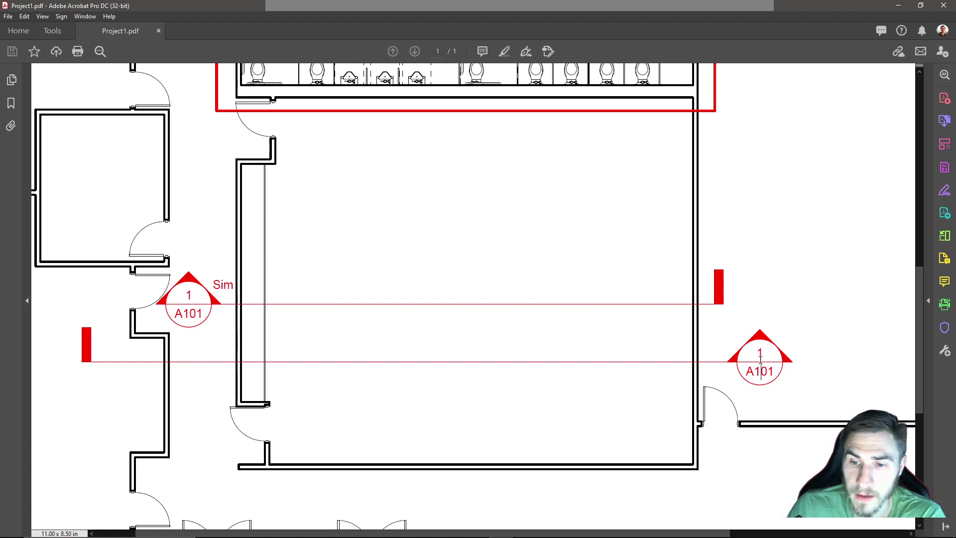
pyautogui.moveTo(781, 371); pyautogui.dragTo(747, 343)
pyautogui.click(753, 343)
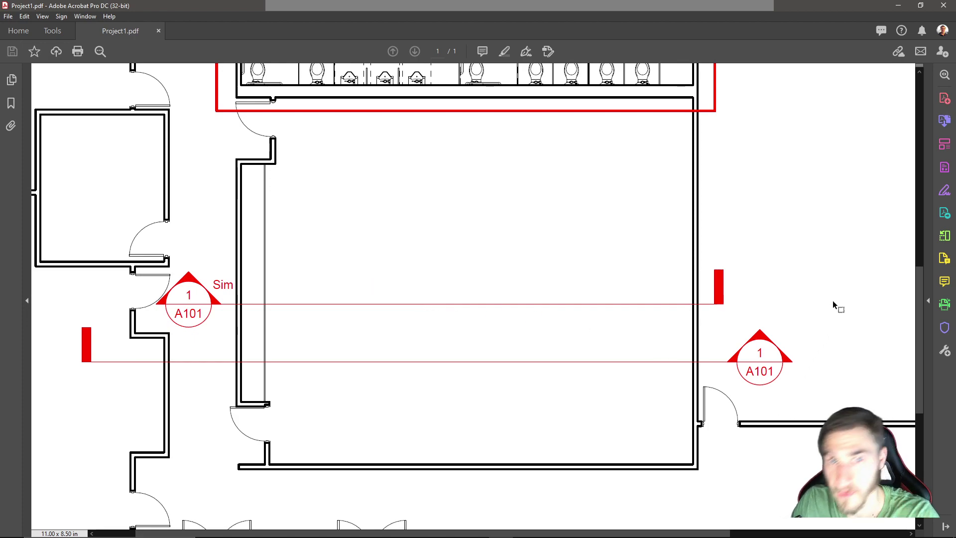
pyautogui.scroll(5, 573, 378)
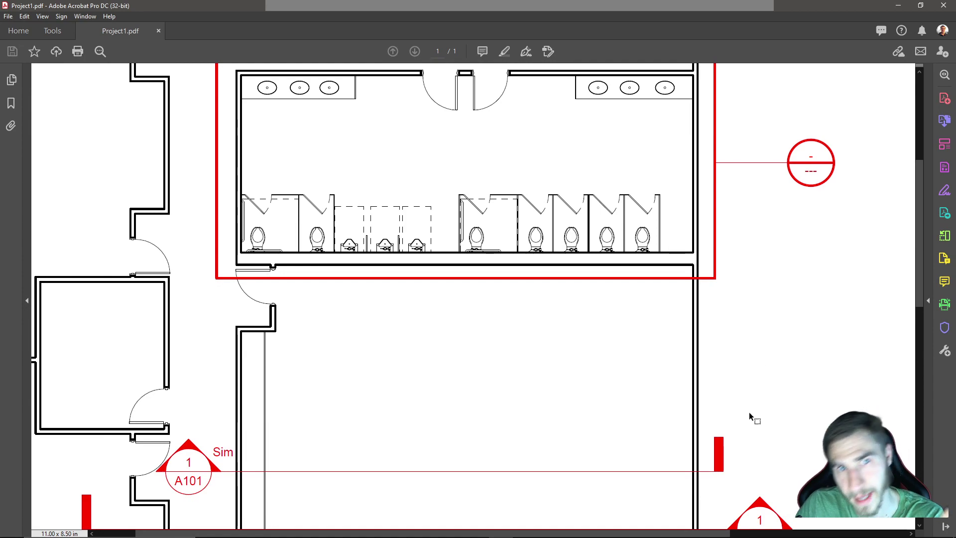
pyautogui.scroll(-1, 682, 306)
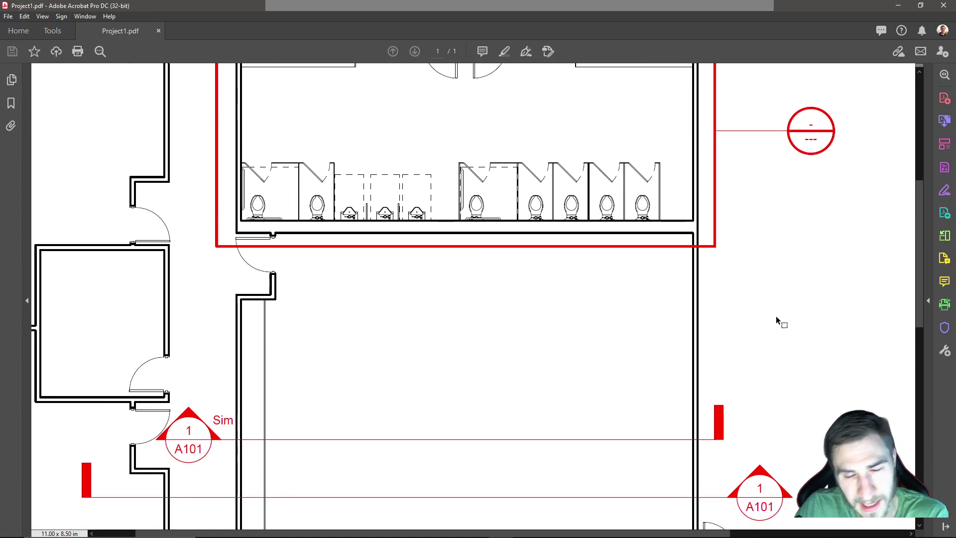
pyautogui.scroll(-1, 587, 221)
pyautogui.scroll(-2, 590, 223)
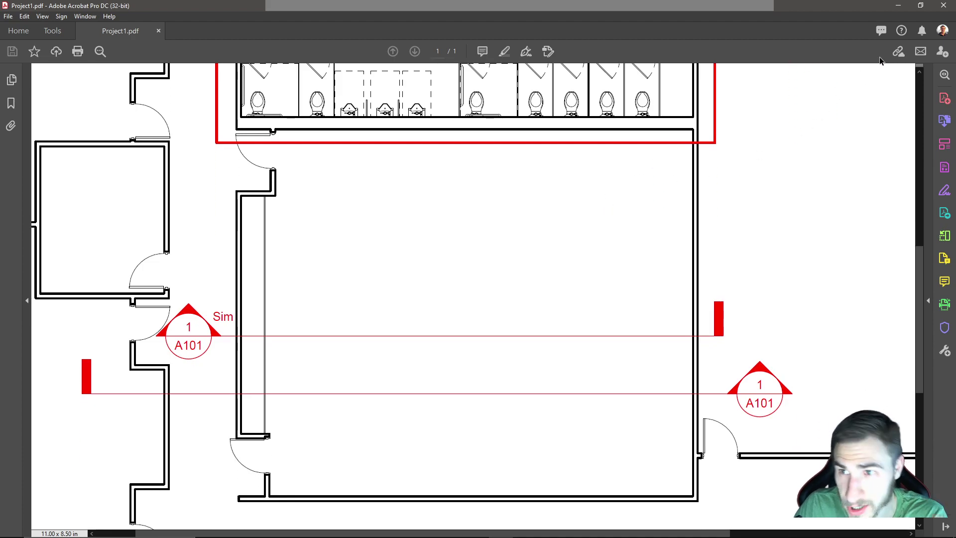
pyautogui.click(943, 5)
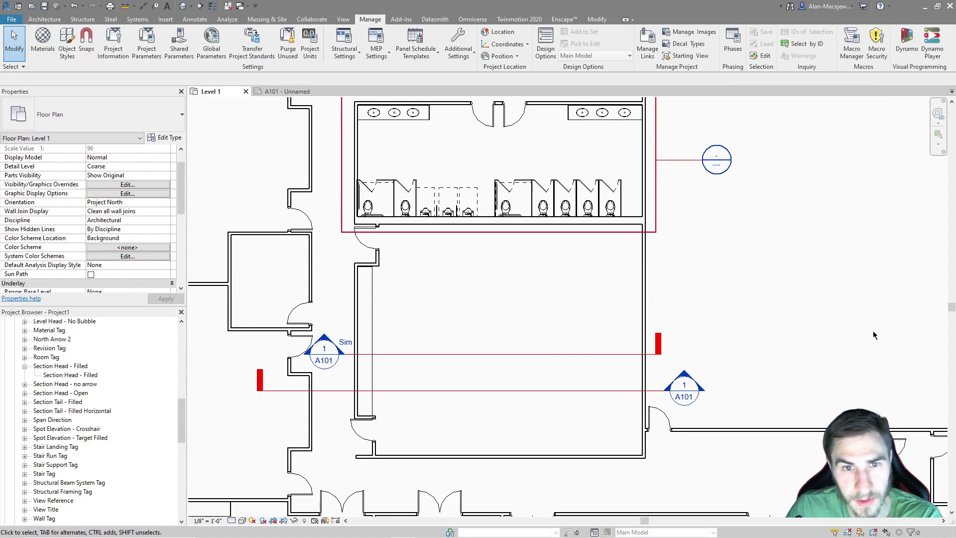
pyautogui.scroll(-2, 699, 305)
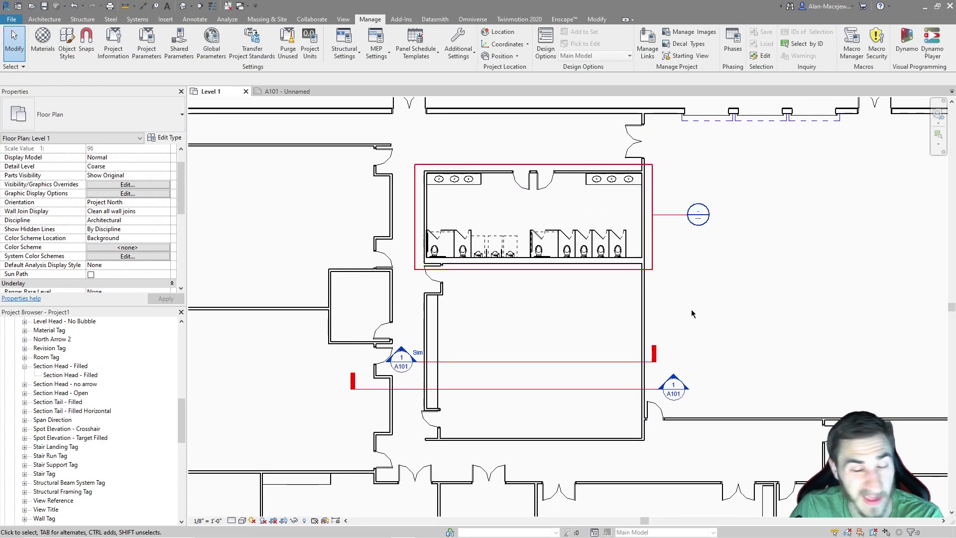